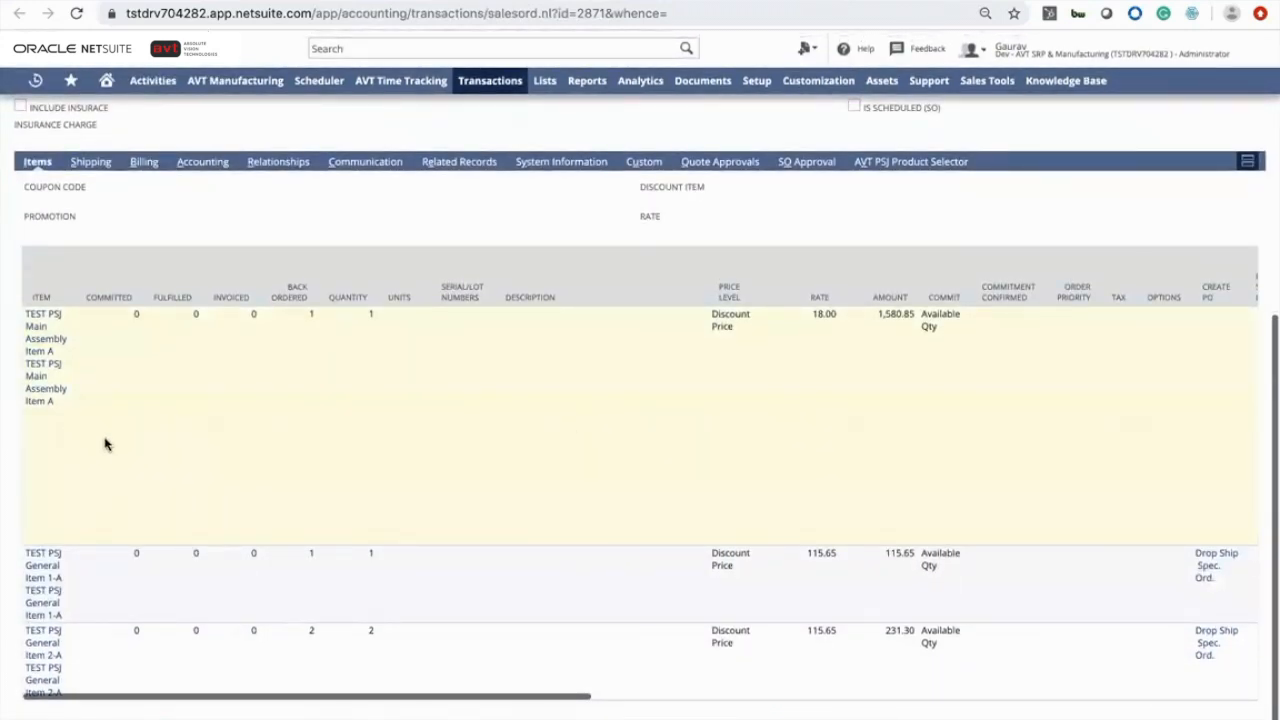
# Examine the sales order's item columns and open the work order linked to the TEST PSJ Main Assembly Item A line.
pyautogui.hscroll(10, 575, 431)
pyautogui.hscroll(5, 575, 431)
pyautogui.hscroll(-6, 575, 431)
pyautogui.hscroll(4, 575, 431)
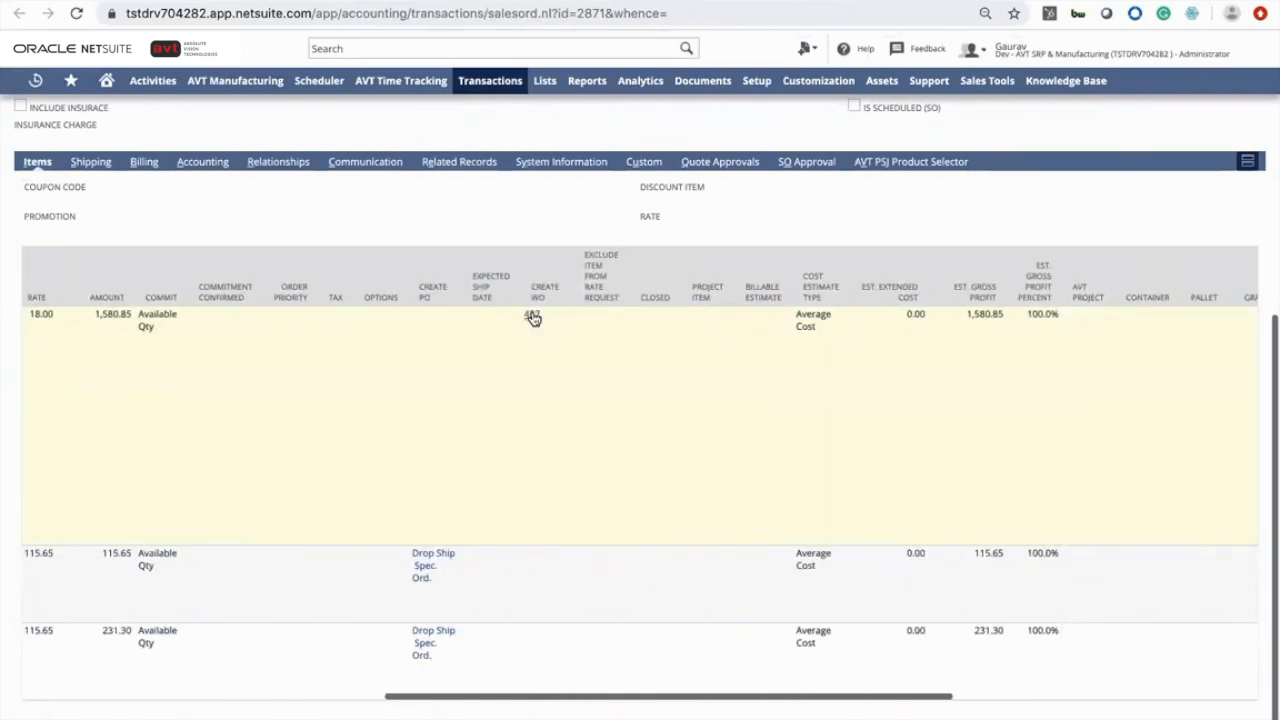
pyautogui.click(533, 318)
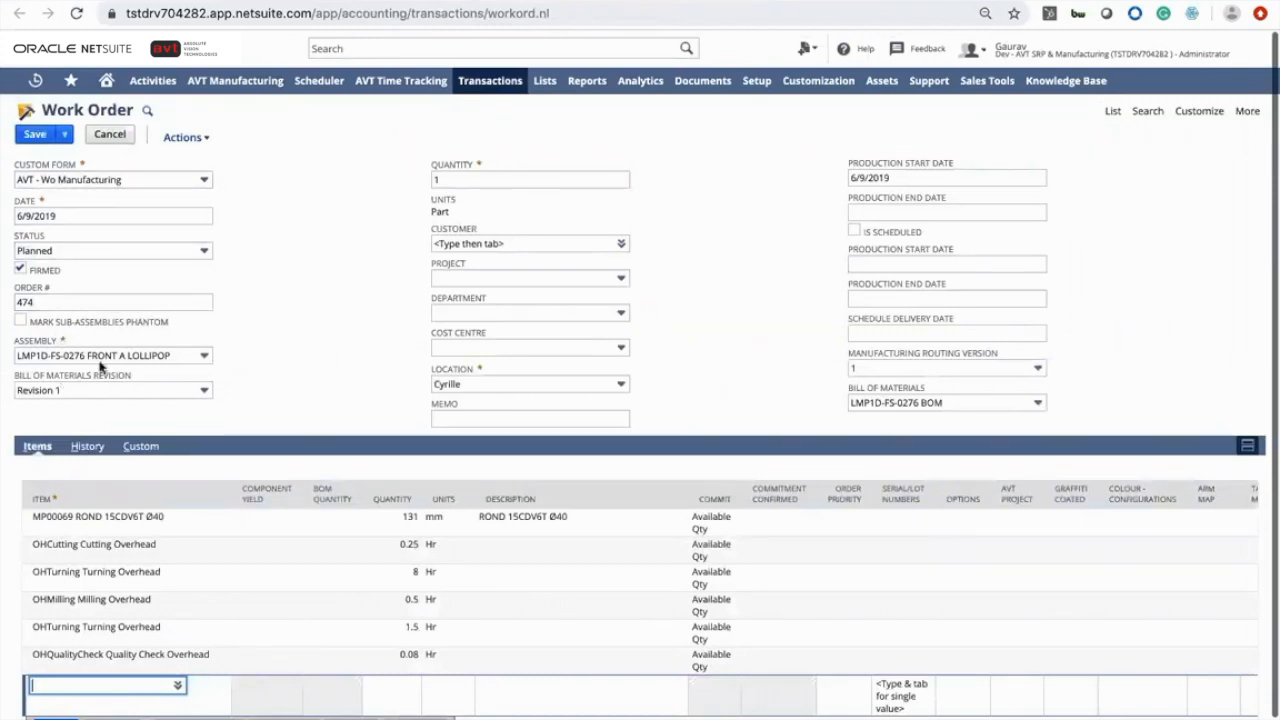
# Set the work order's assembly to LMP1D-FS-0280 FRONT C LOLLIPOP and open that assembly's item record.
pyautogui.click(56, 358)
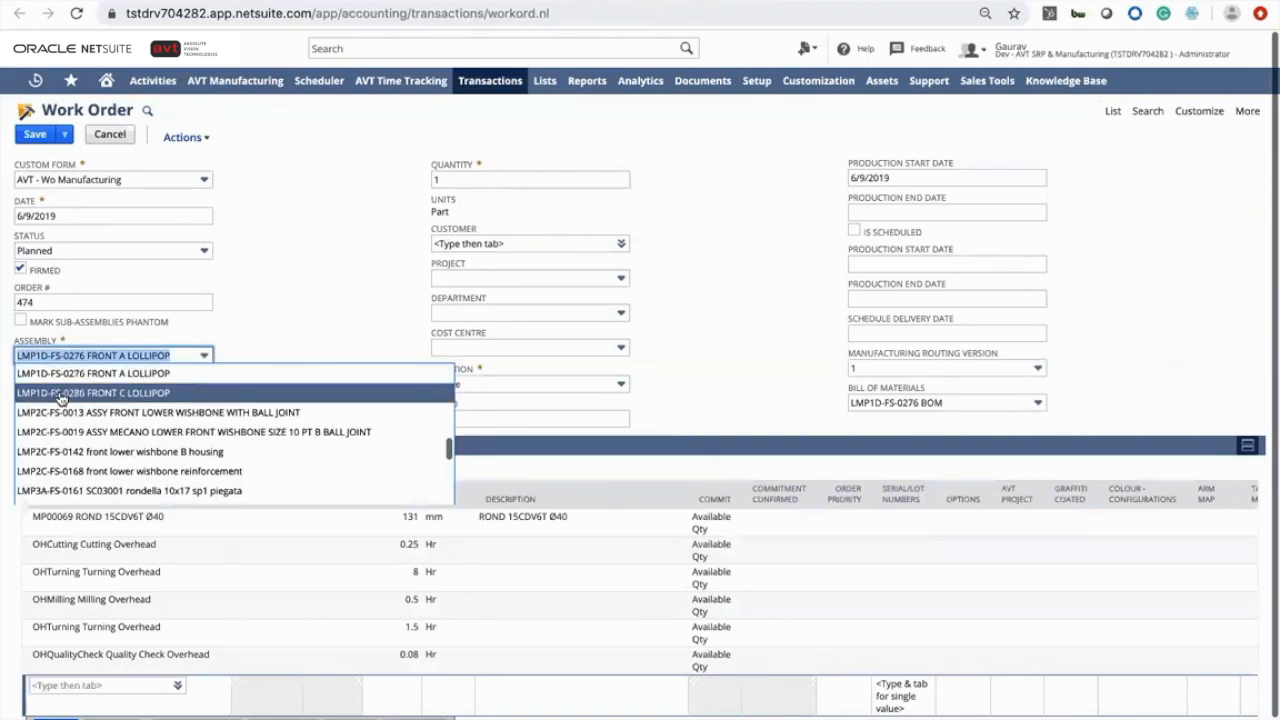
pyautogui.click(61, 393)
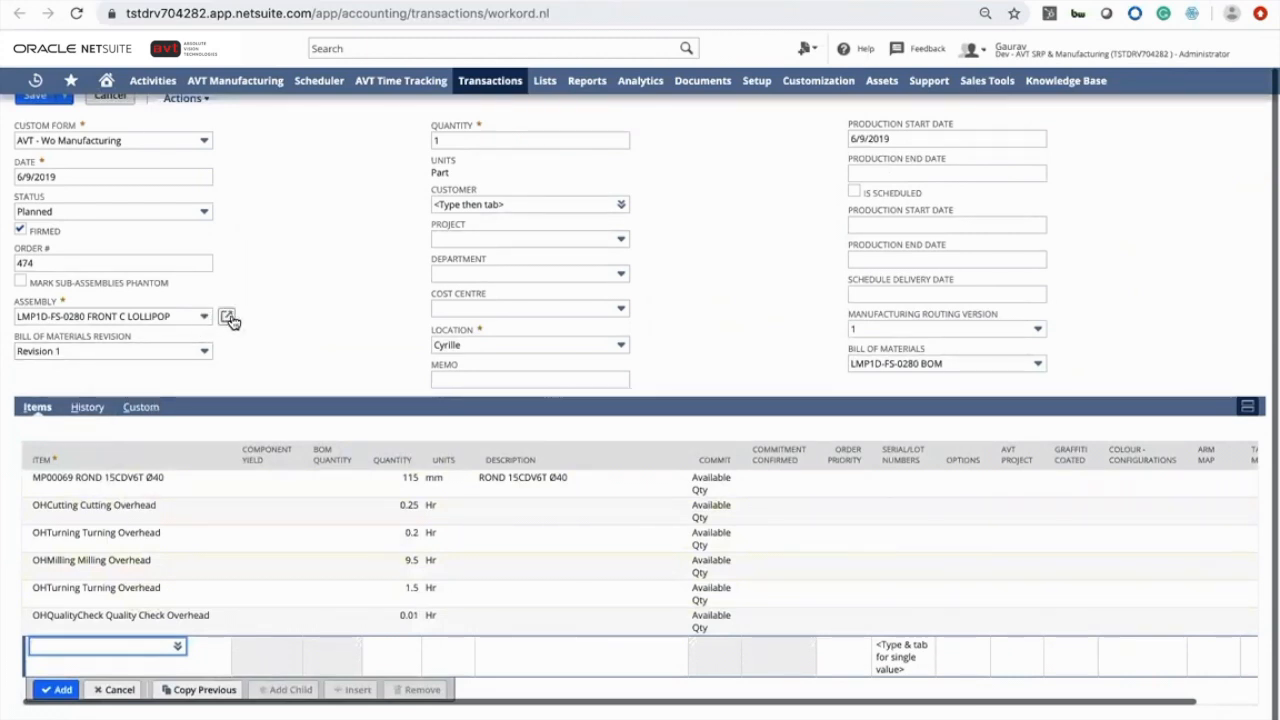
pyautogui.click(229, 318)
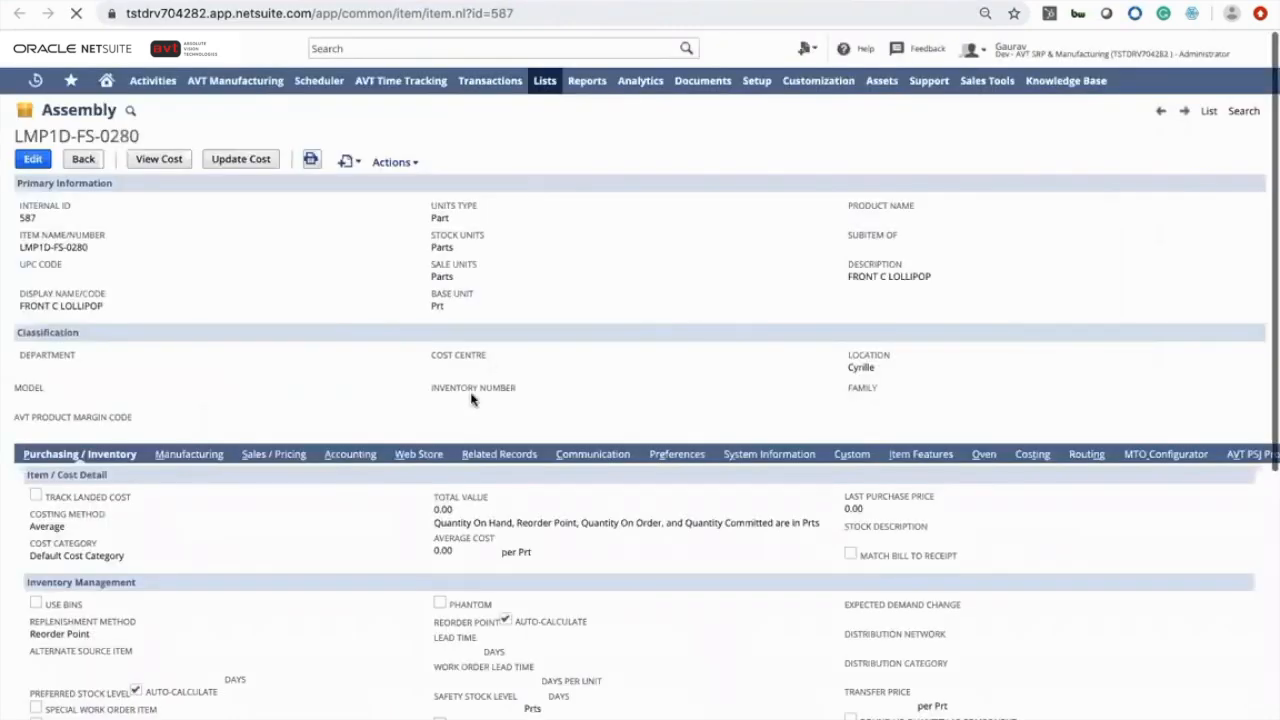
# Open the assembly's bill of materials, LMP1D-FS-0280 BOM, and view the components of its Revision 1.
pyautogui.scroll(-1, 478, 380)
pyautogui.scroll(-5, 470, 392)
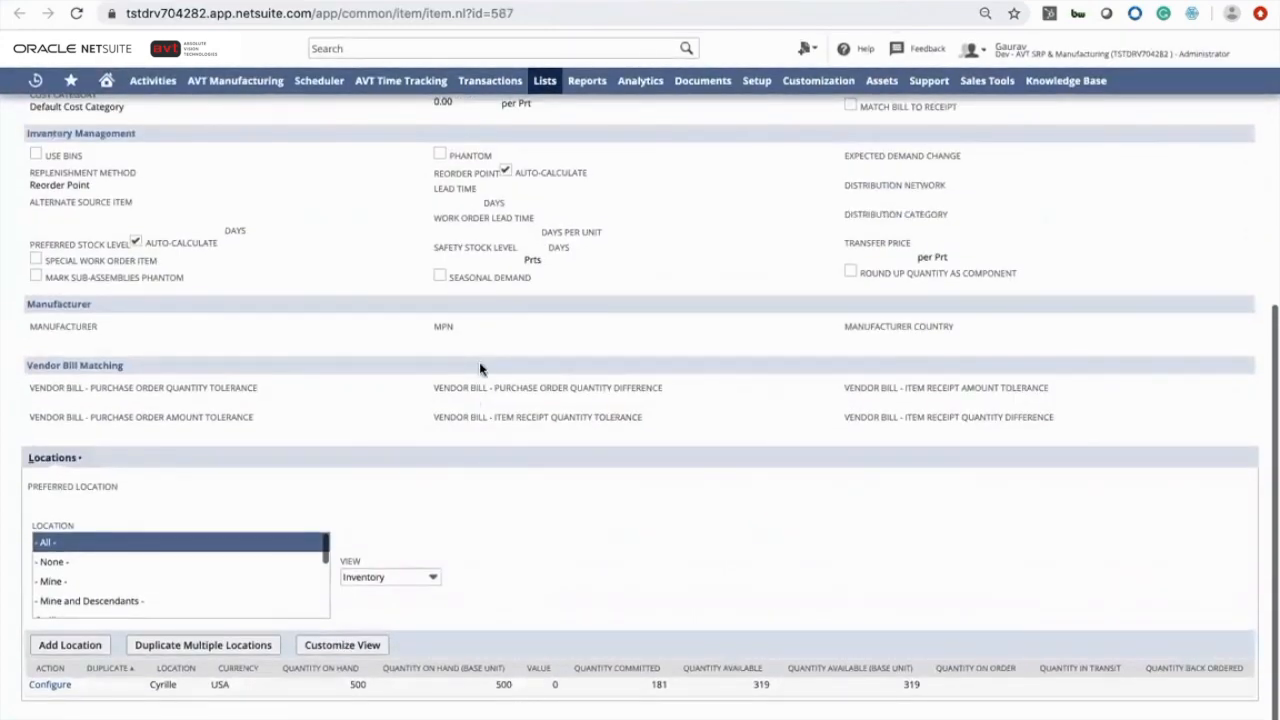
pyautogui.scroll(3, 479, 362)
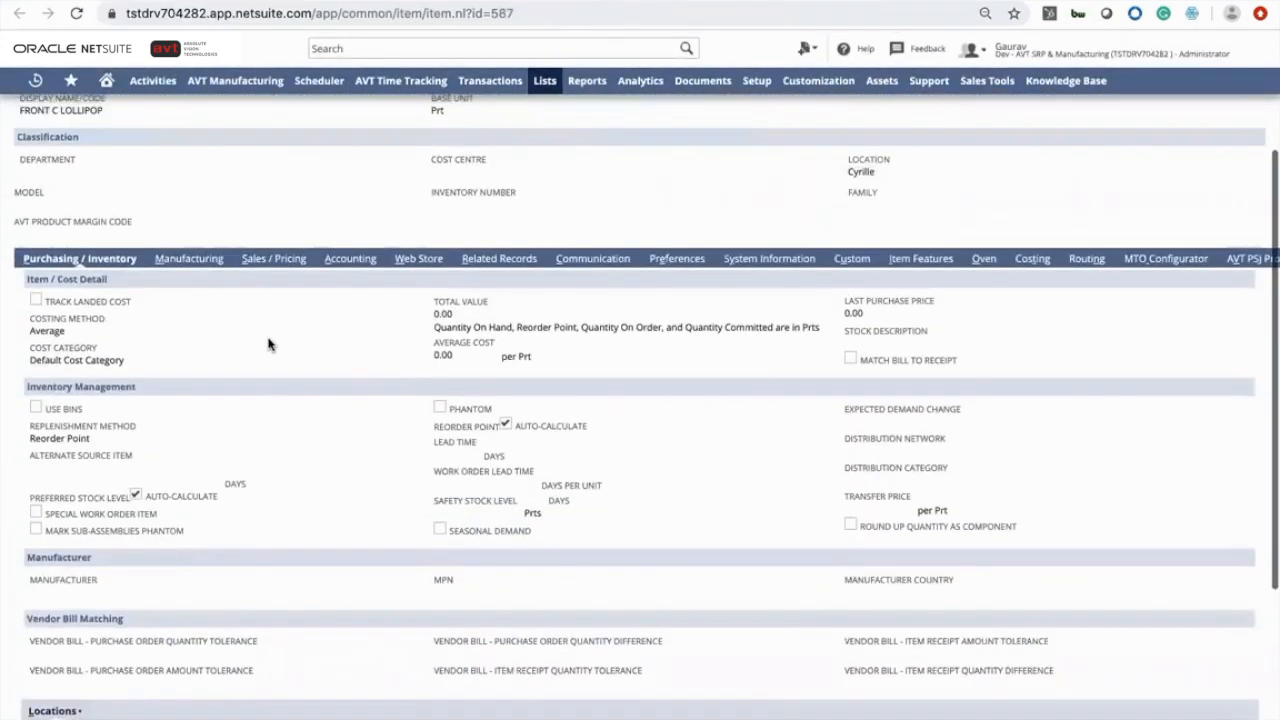
pyautogui.scroll(1, 268, 344)
pyautogui.scroll(2, 207, 334)
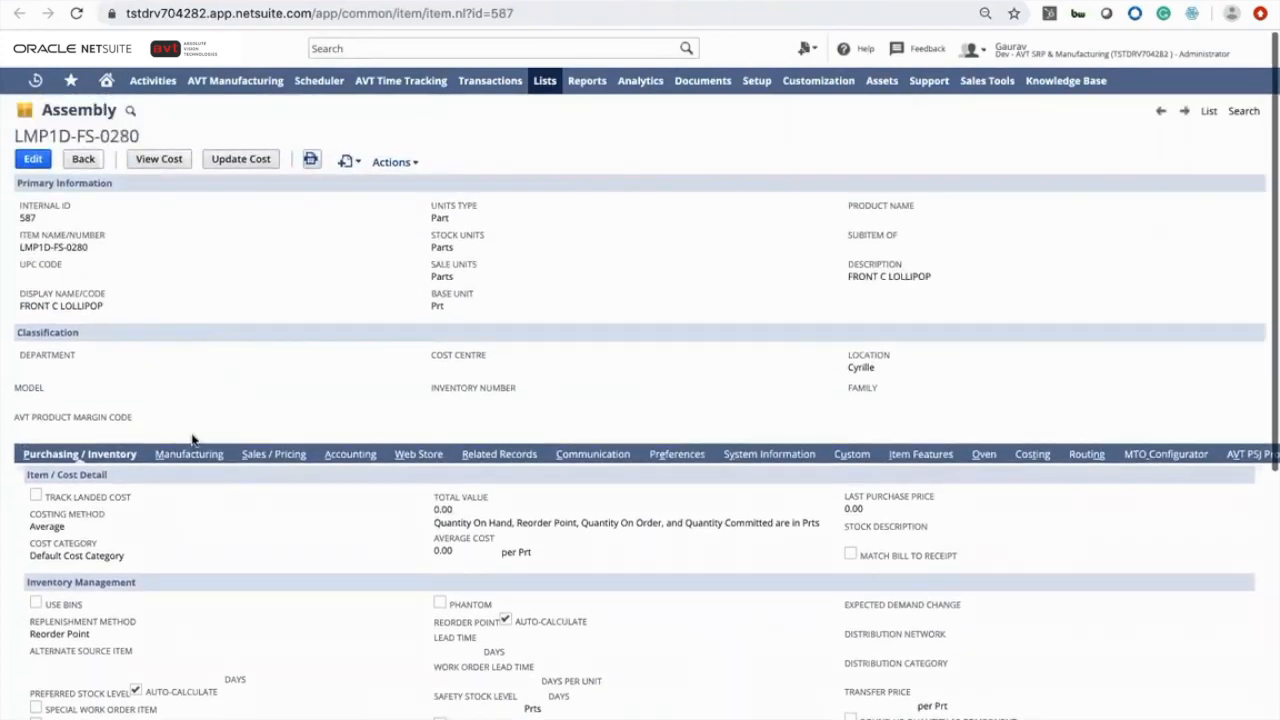
pyautogui.click(190, 455)
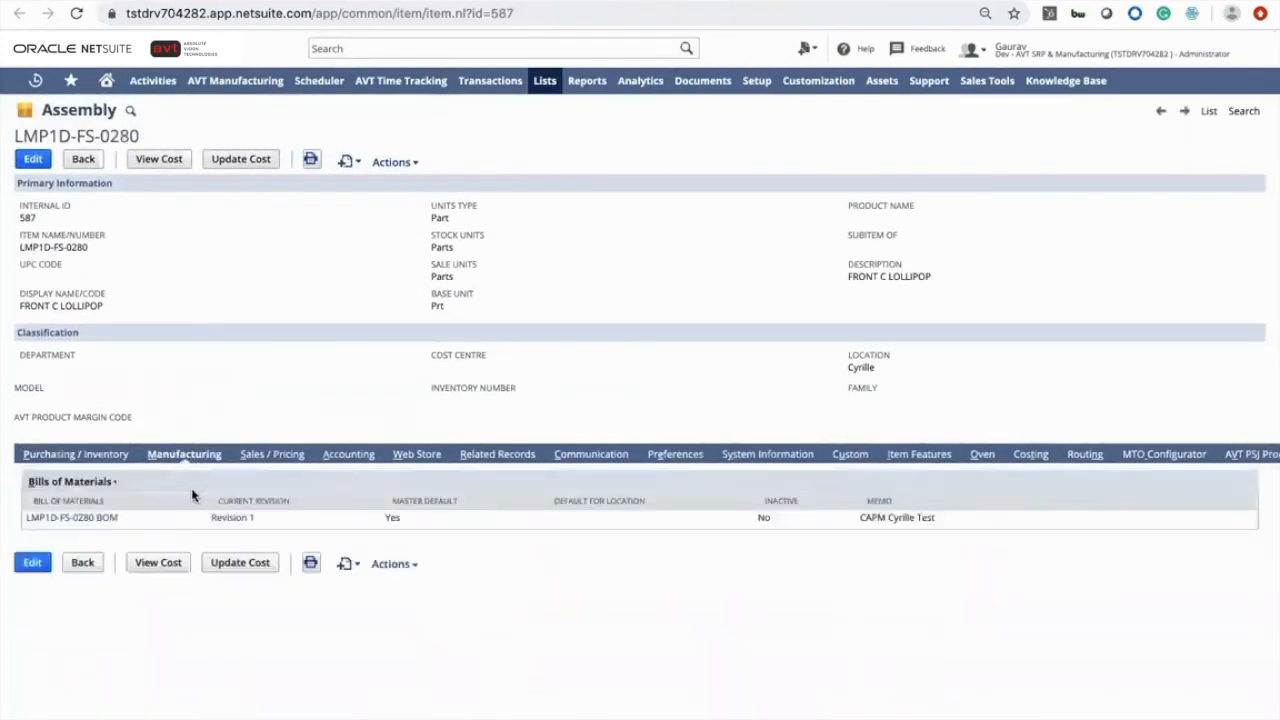
pyautogui.click(91, 526)
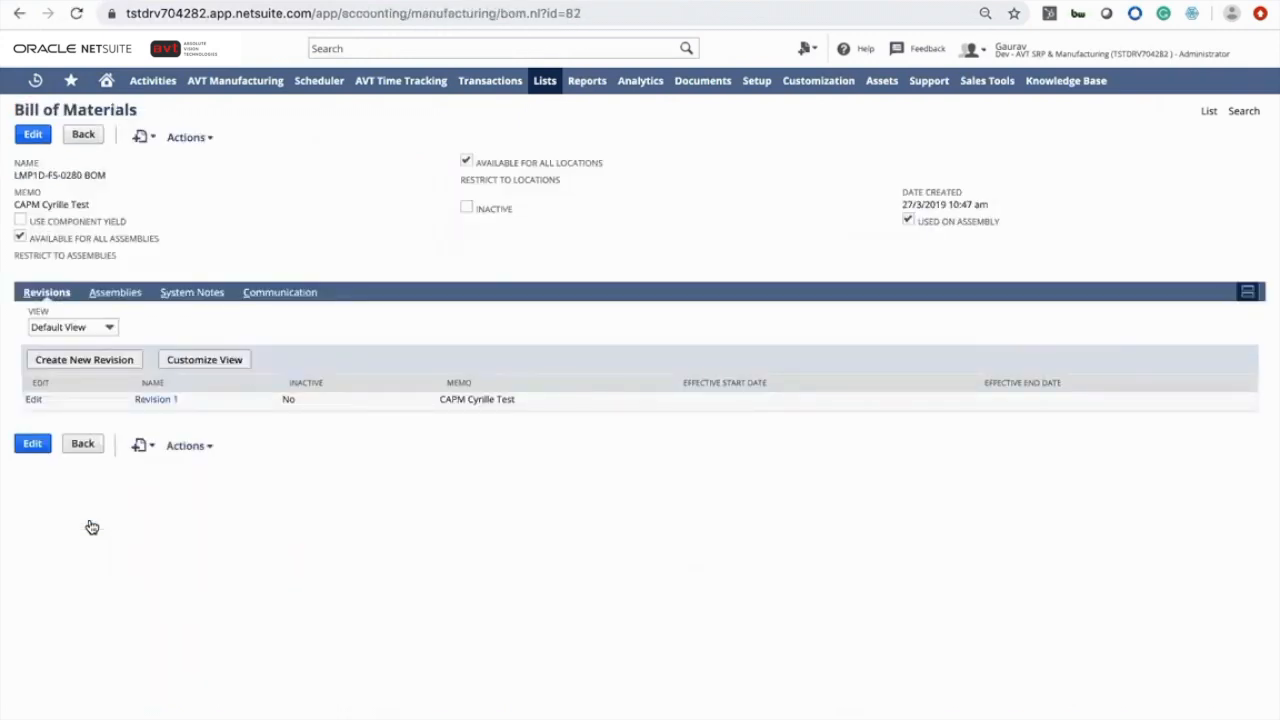
pyautogui.click(152, 399)
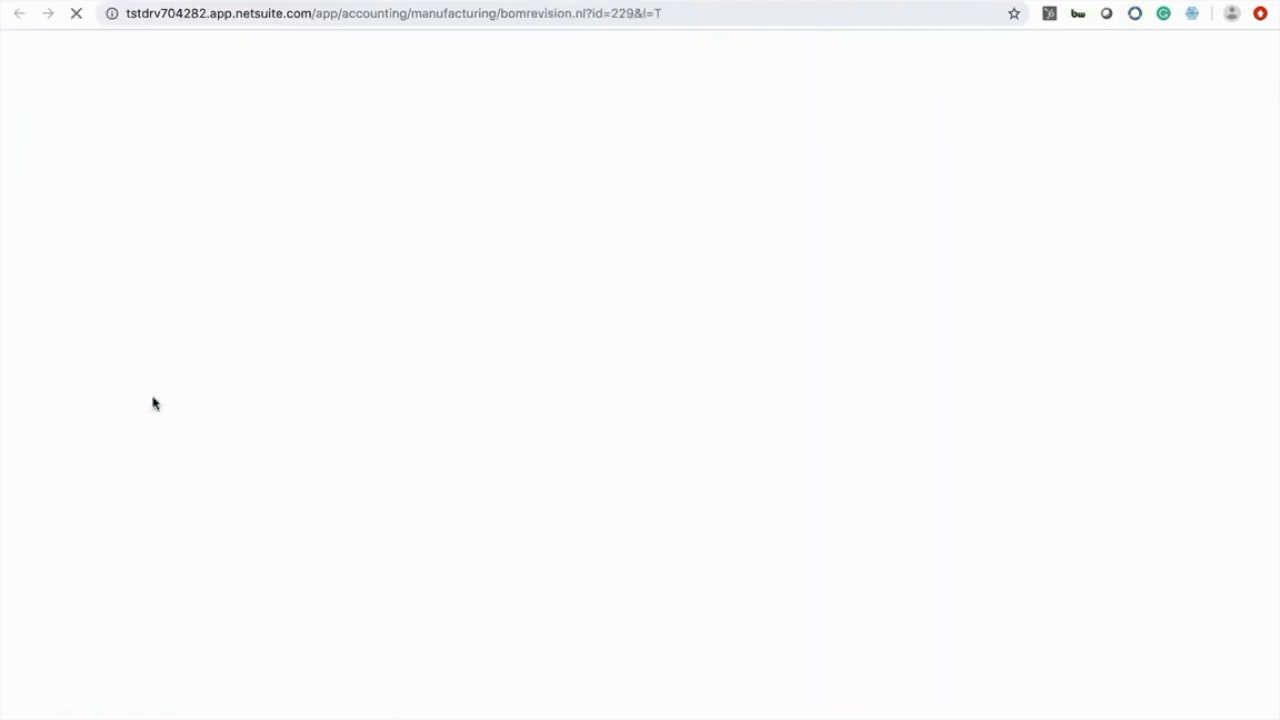
pyautogui.moveTo(153, 401)
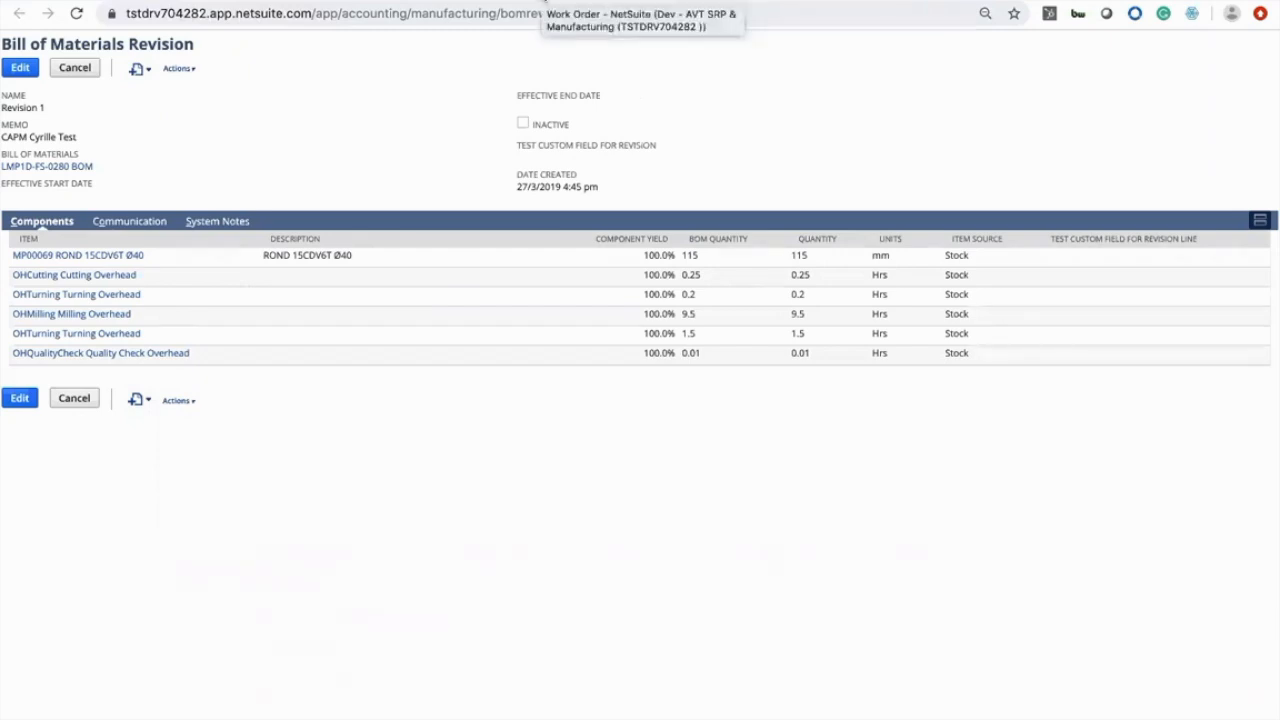
# Return to the work order, reopen its assembly record and view the assembly's routing production tasks.
pyautogui.click(545, 3)
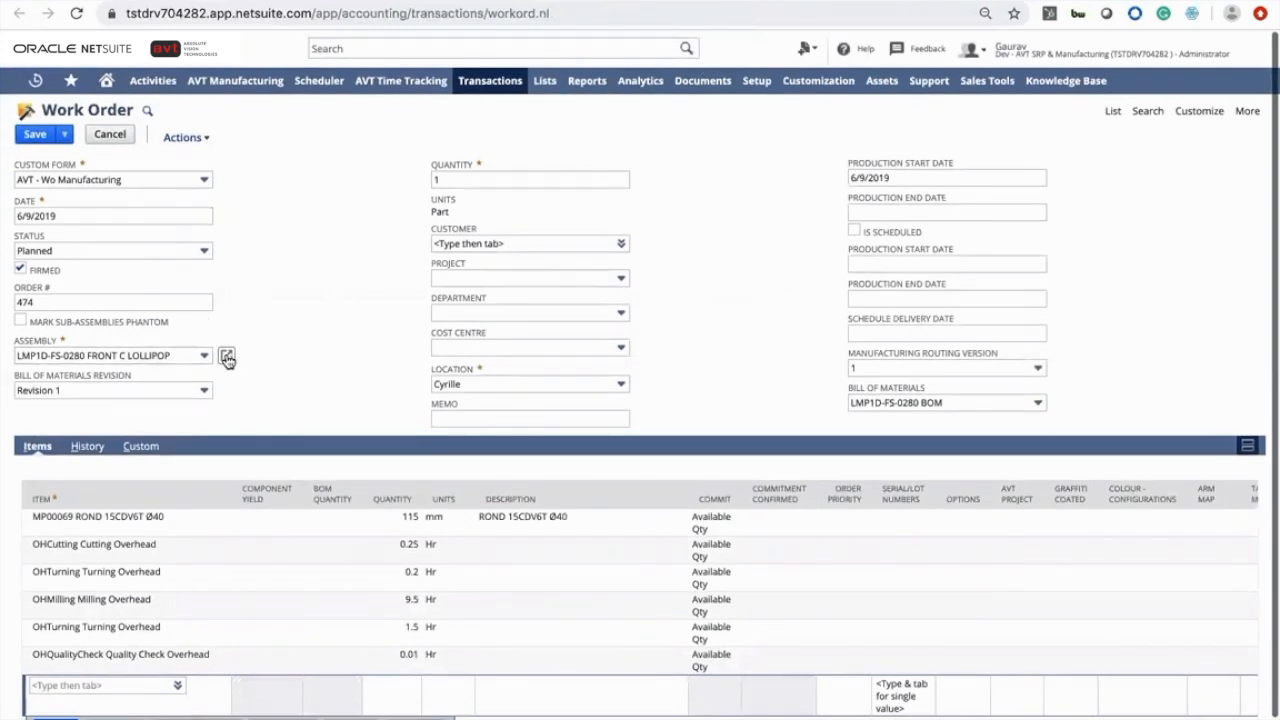
pyautogui.click(227, 357)
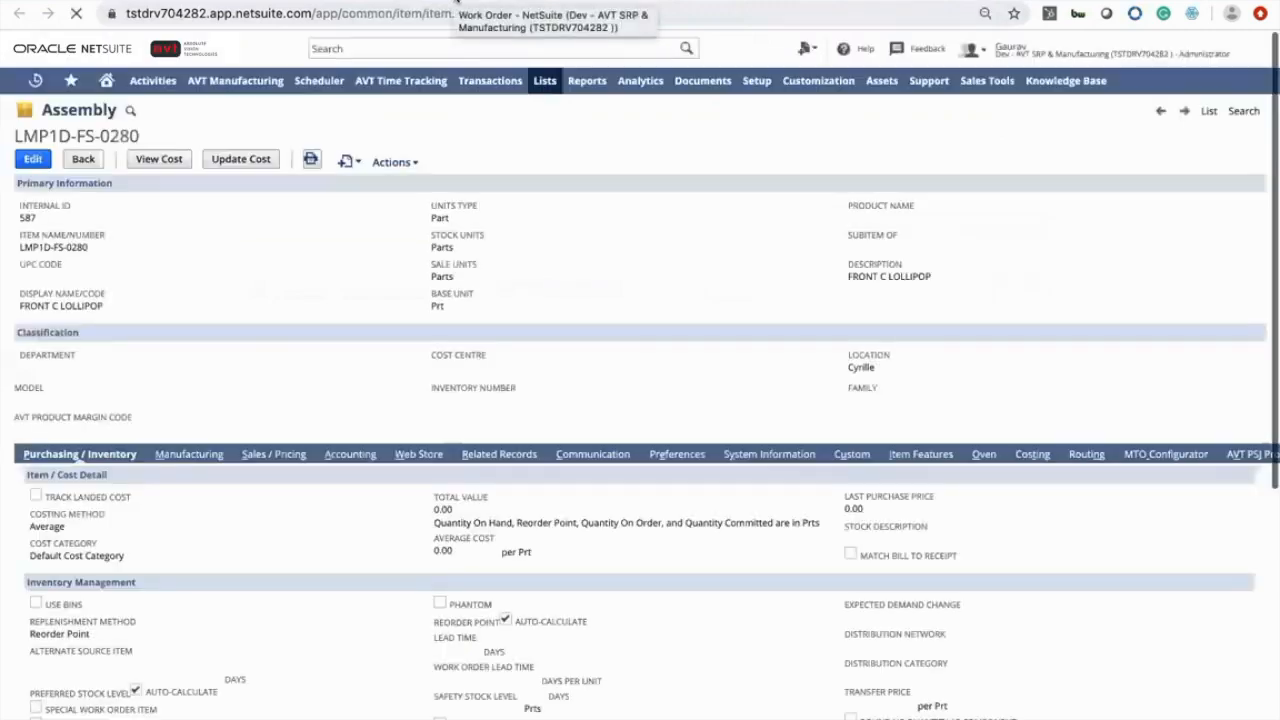
pyautogui.hscroll(2, 1066, 491)
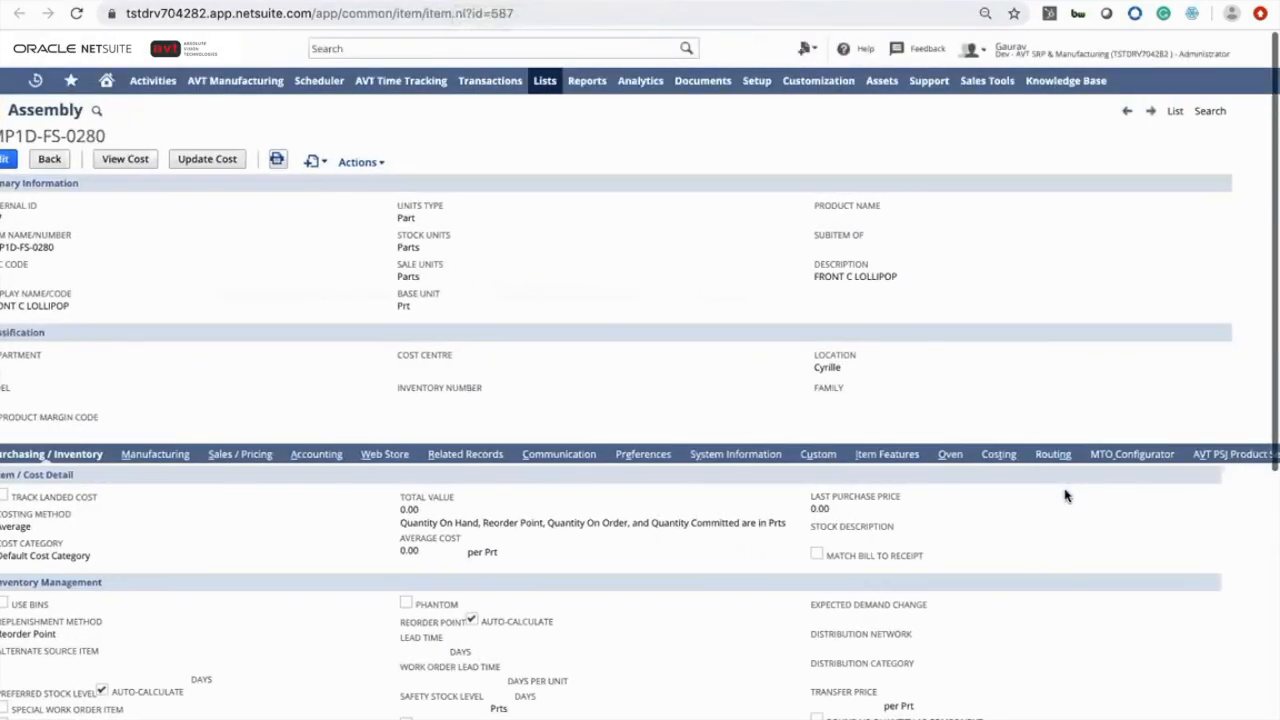
pyautogui.click(1028, 455)
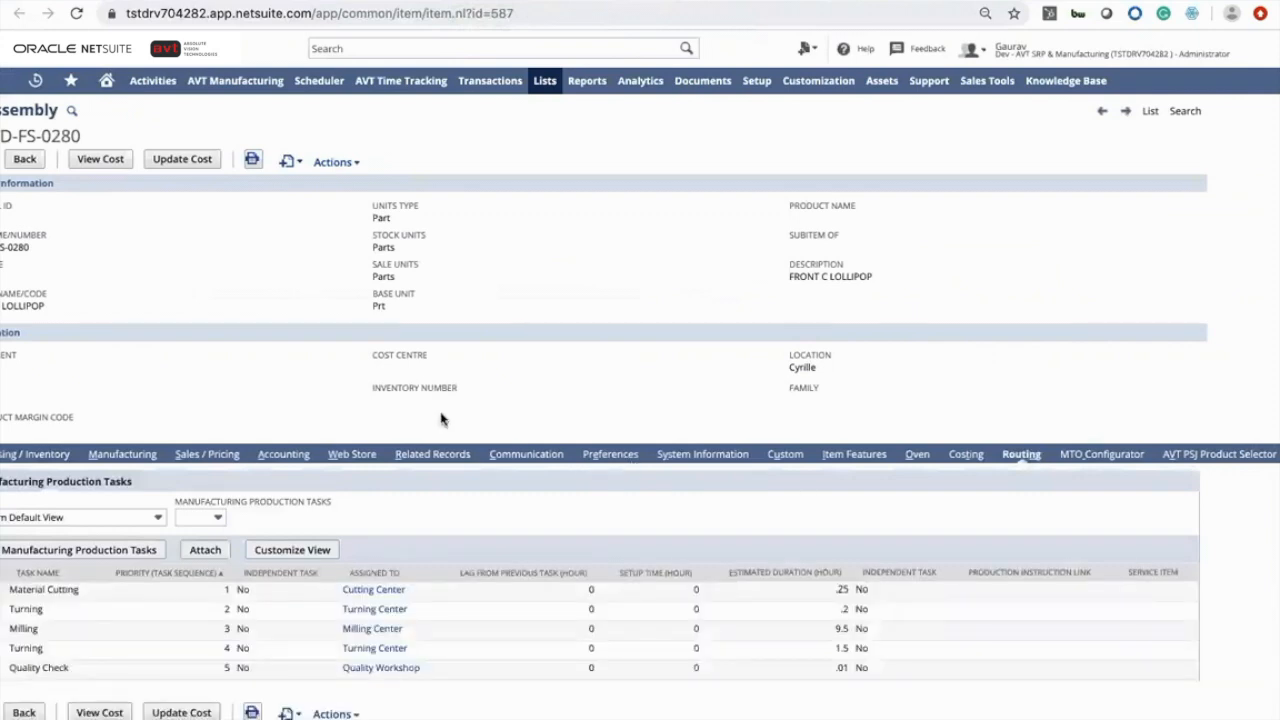
pyautogui.hscroll(-2, 445, 430)
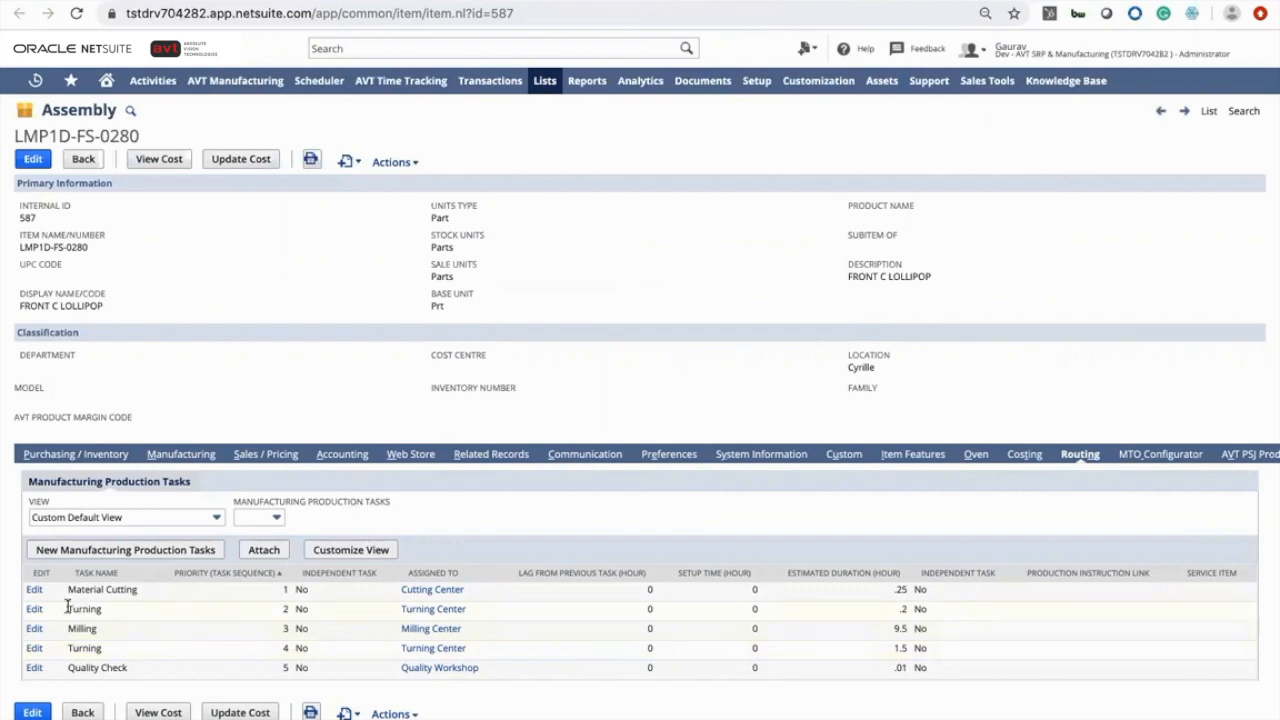
# Open the Material Cutting production task for editing and check the available manufacturing routing versions.
pyautogui.click(34, 590)
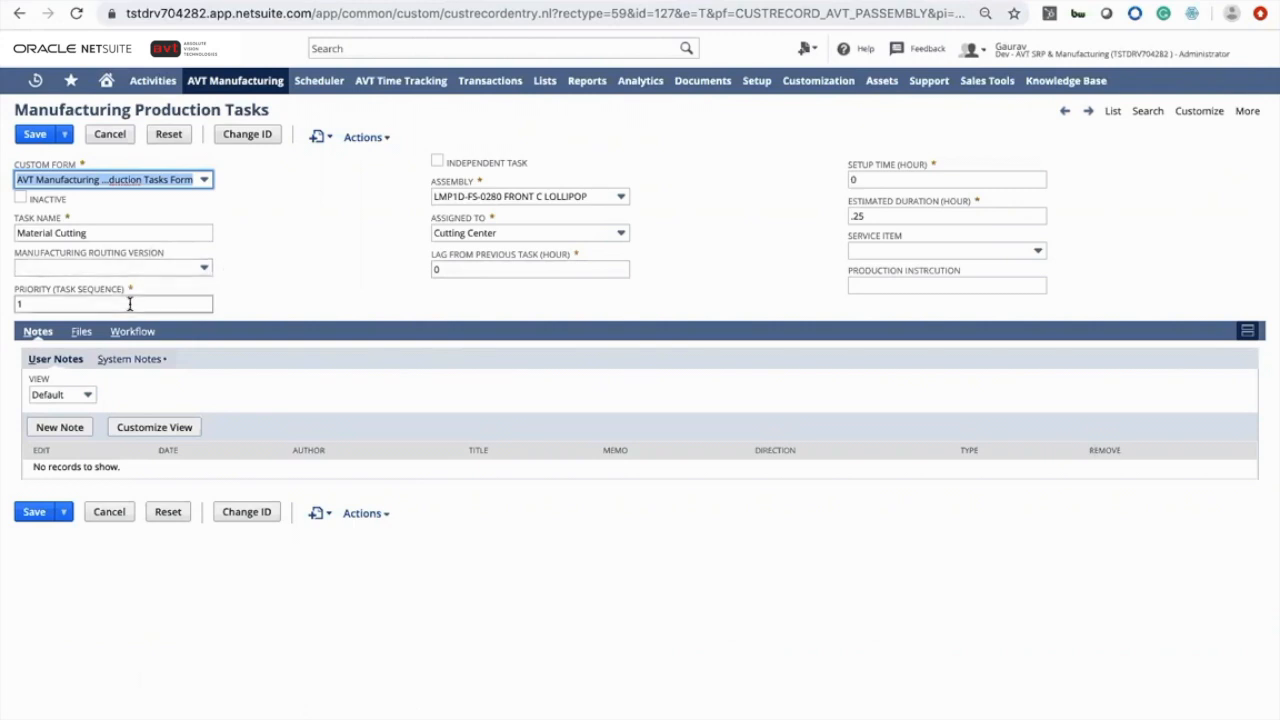
pyautogui.click(140, 266)
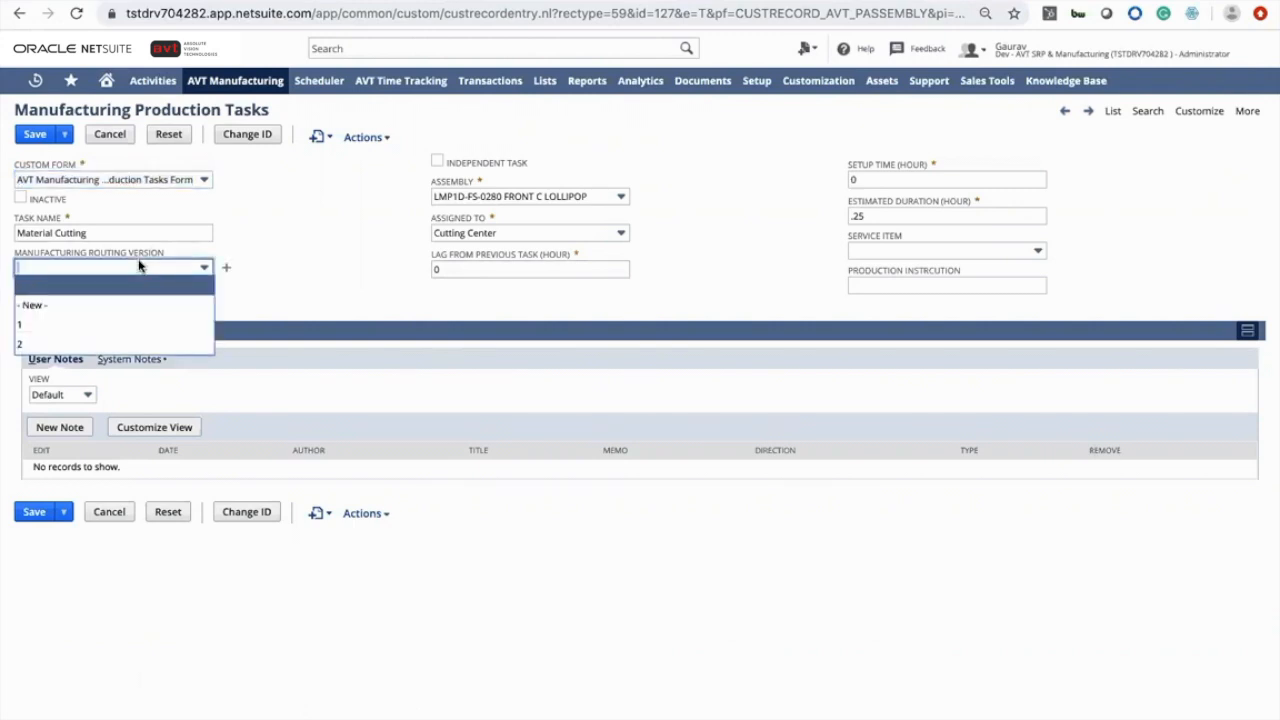
pyautogui.click(140, 266)
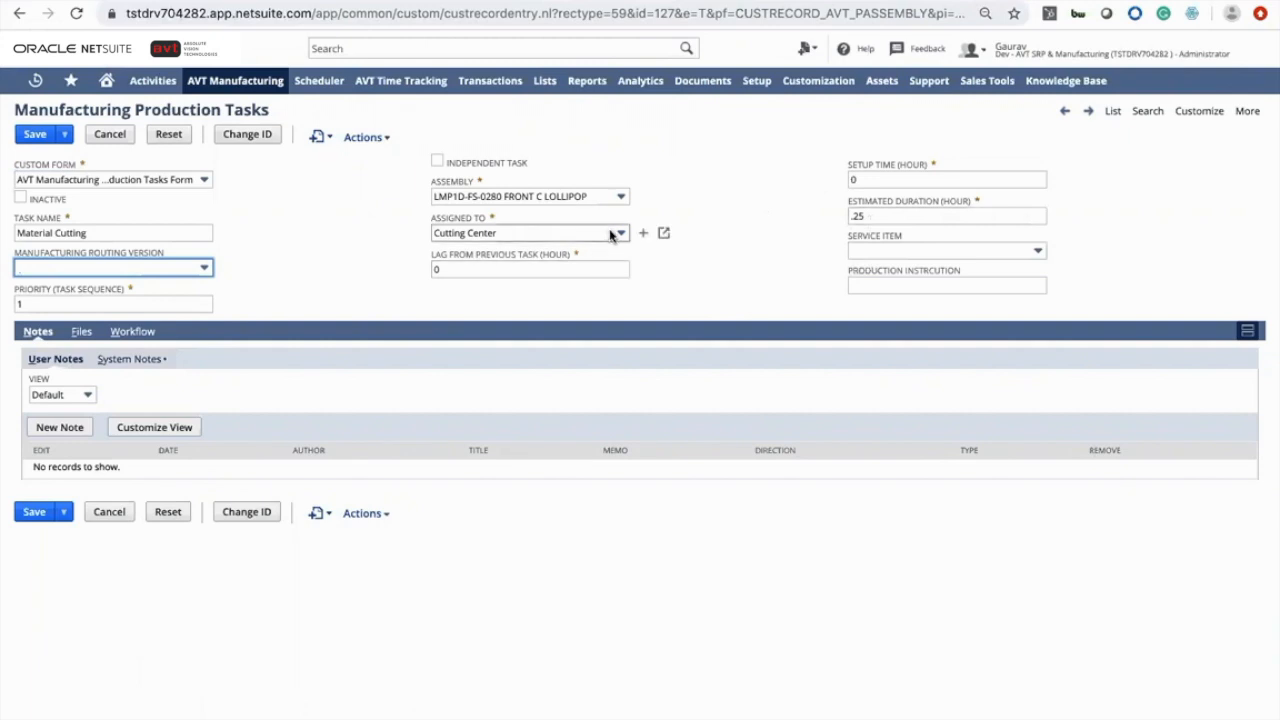
# Open the assigned Cutting Center record for editing, examine its availability days and schedule work calendar options, and return to the production task.
pyautogui.click(664, 233)
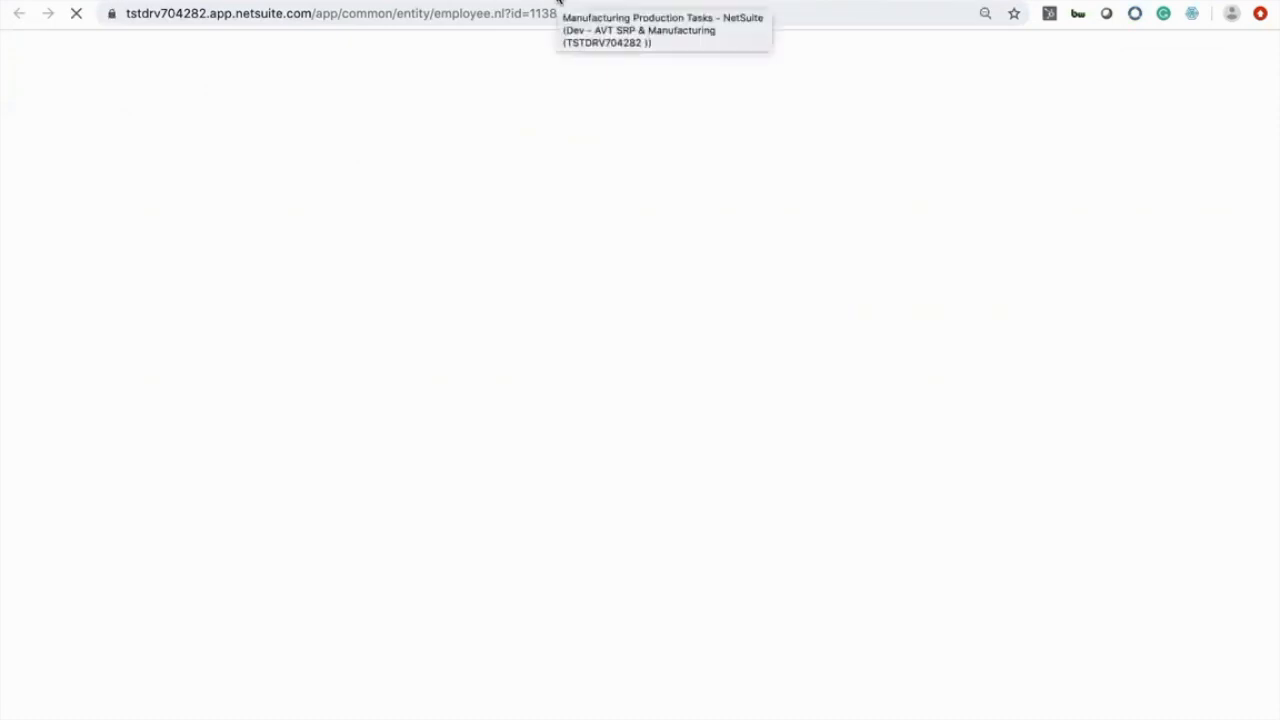
pyautogui.click(294, 301)
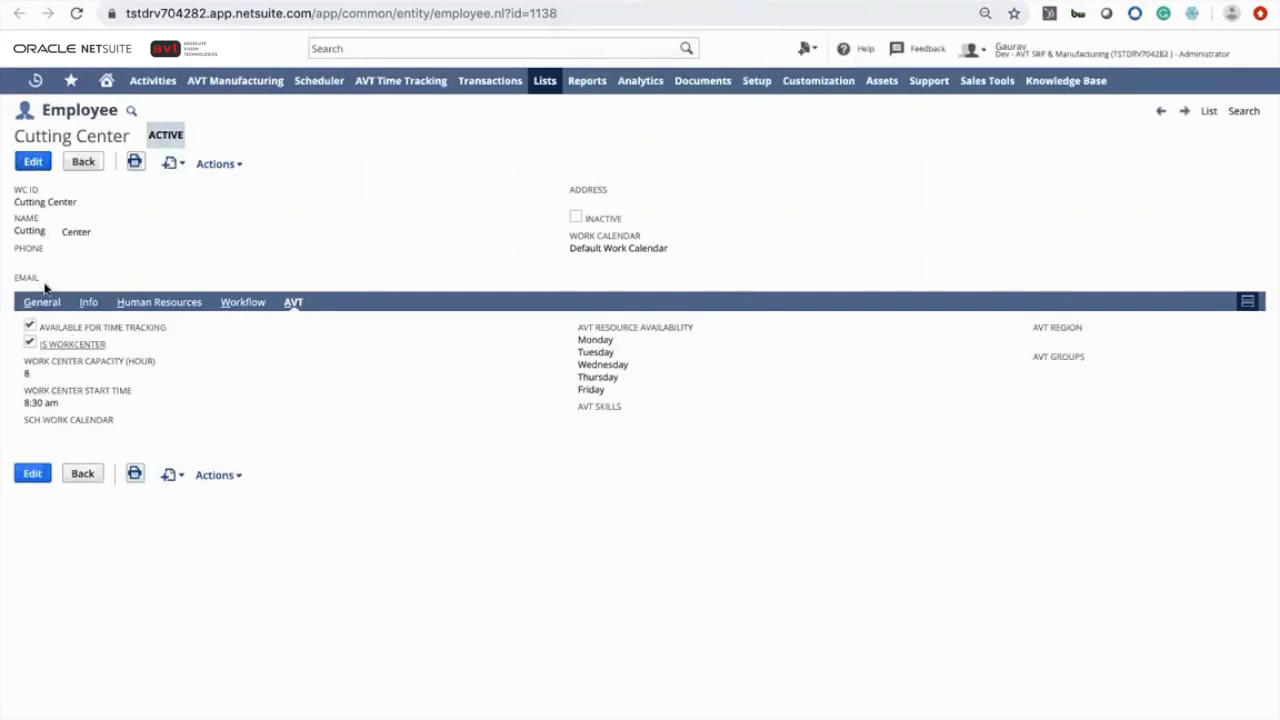
pyautogui.click(33, 162)
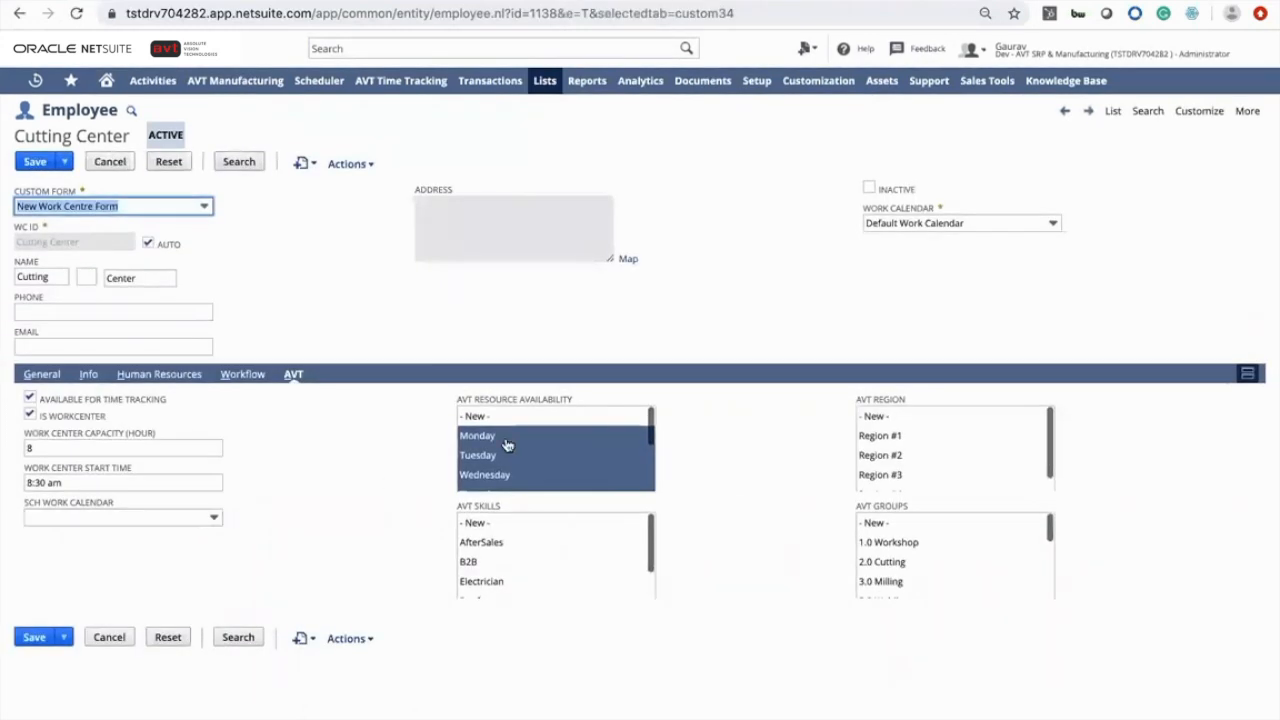
pyautogui.scroll(-2, 549, 470)
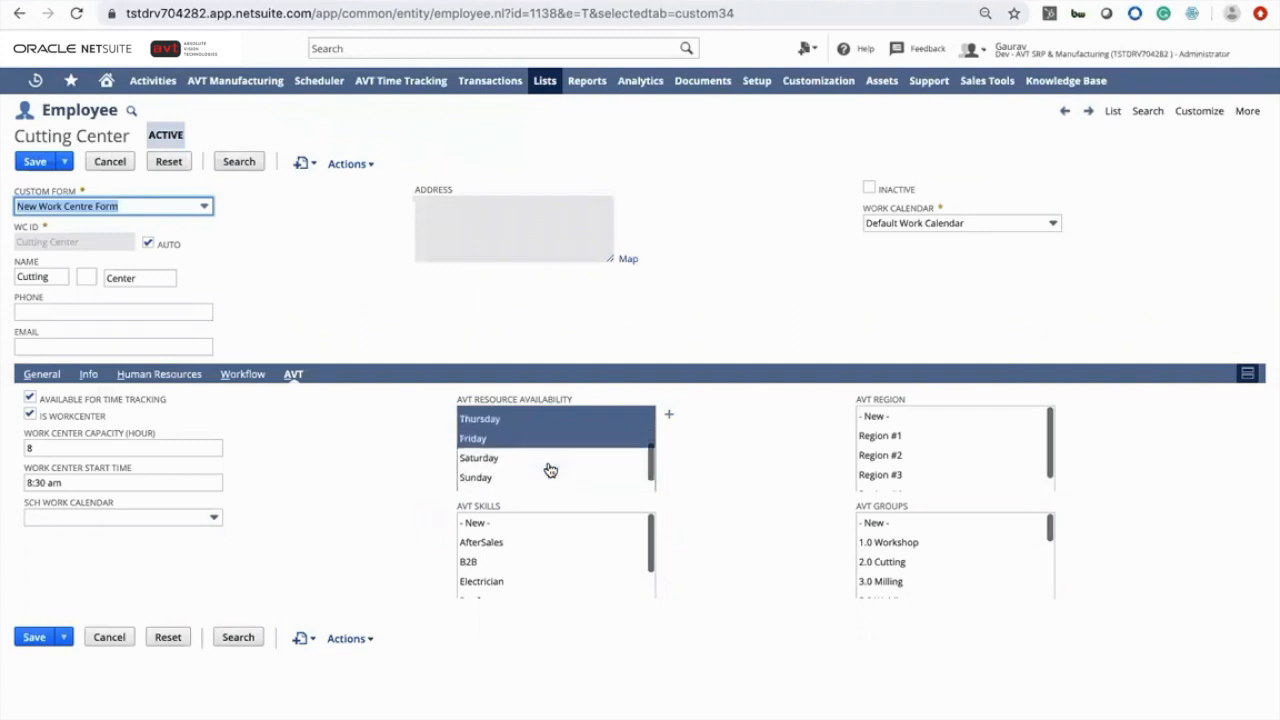
pyautogui.scroll(-1, 549, 470)
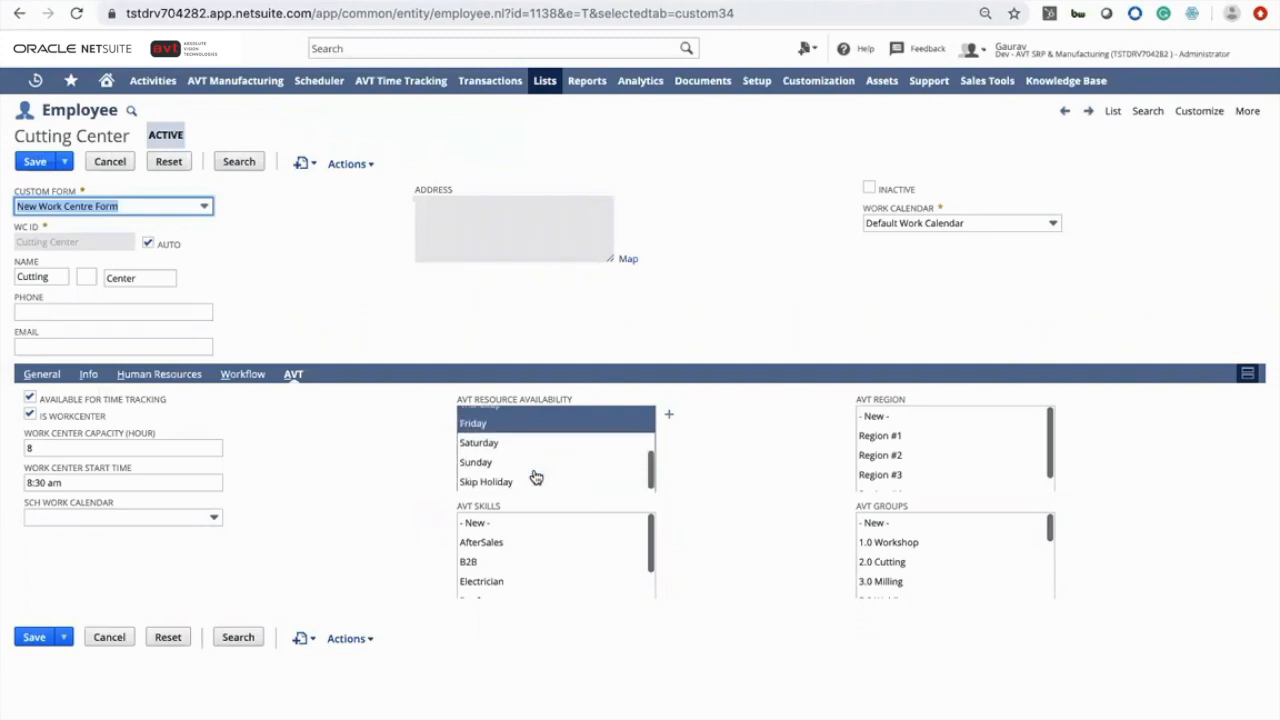
pyautogui.click(120, 517)
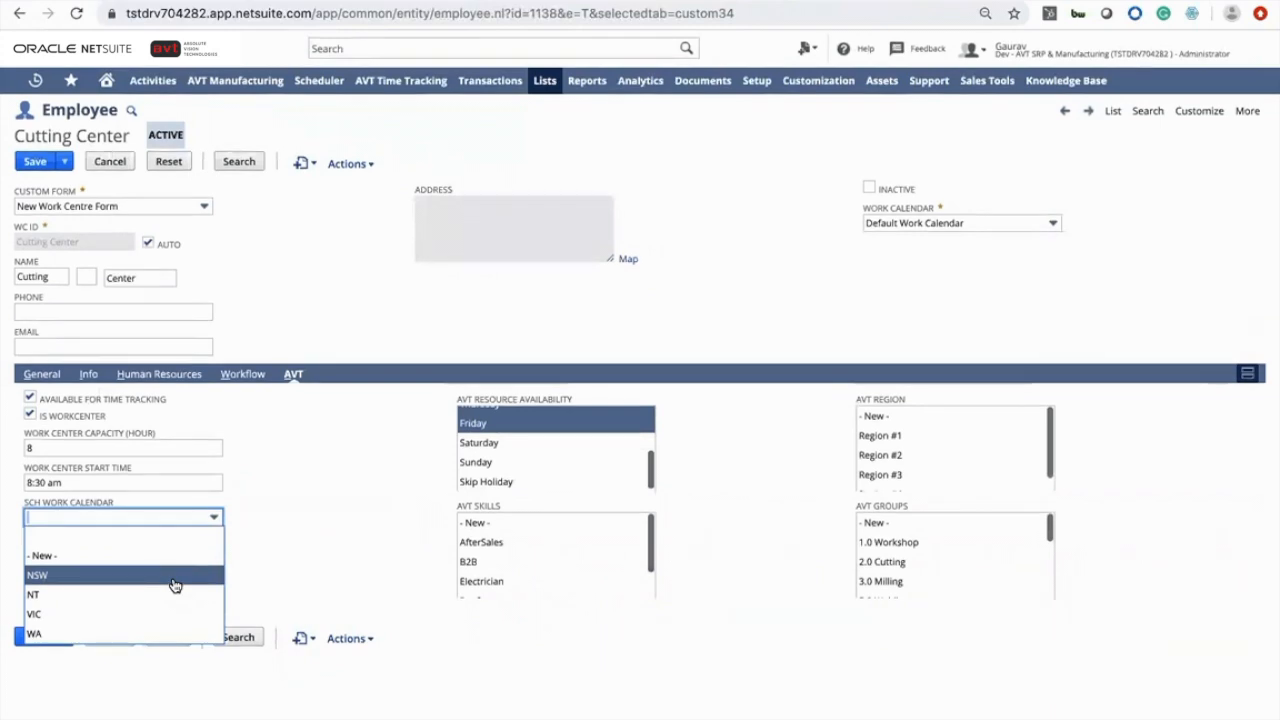
pyautogui.click(403, 518)
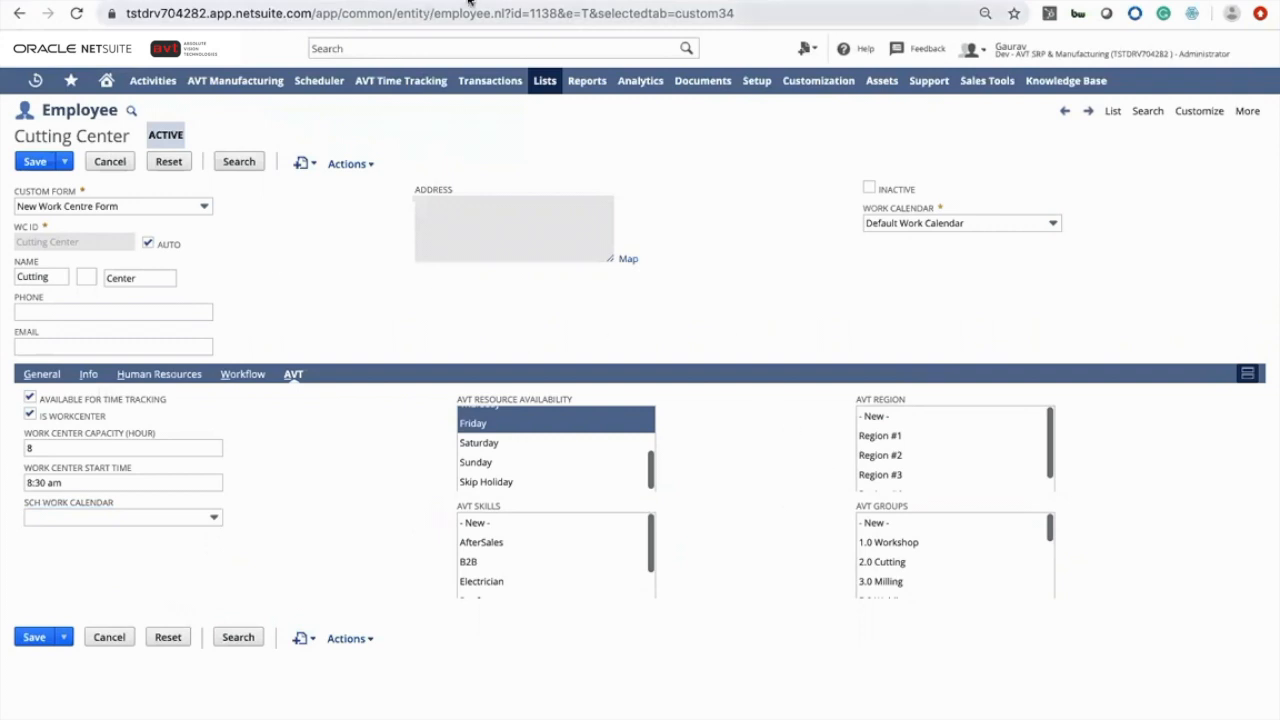
pyautogui.click(556, 0)
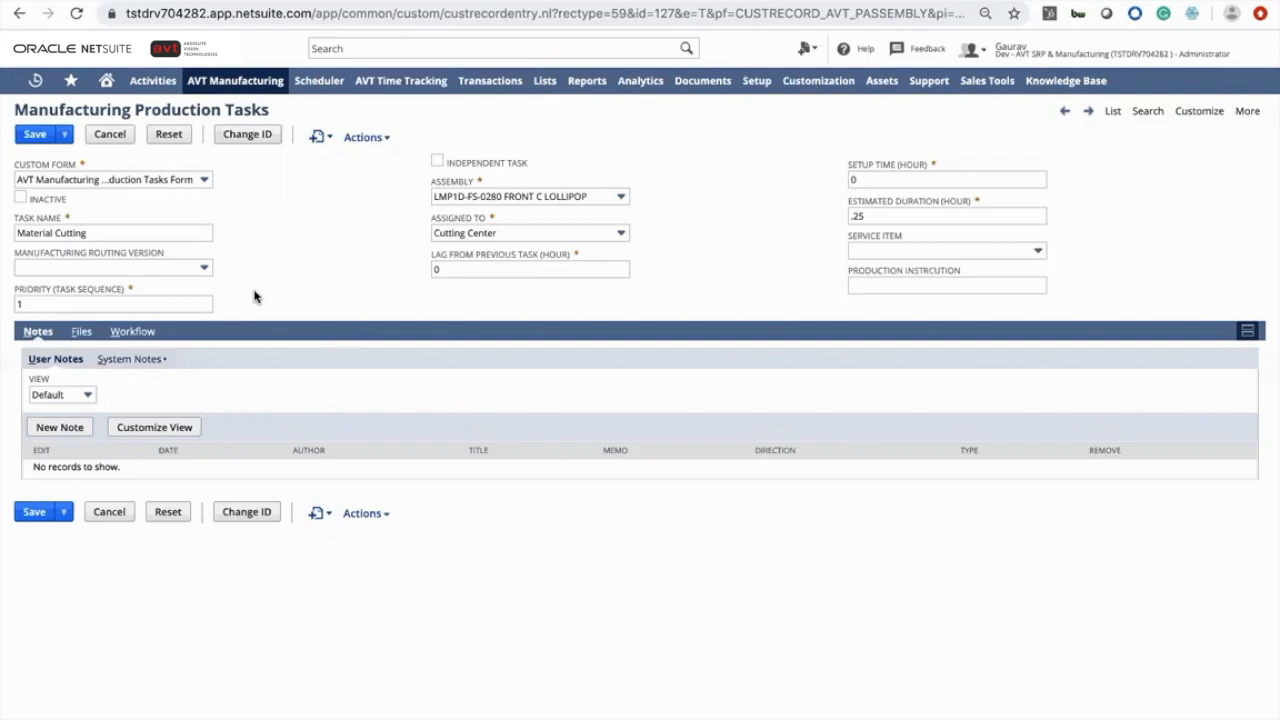
# From the AVT Manufacturing dashboard, view the work orders to release and the work orders in progress.
pyautogui.hotkey('ctrl', 'Tab')
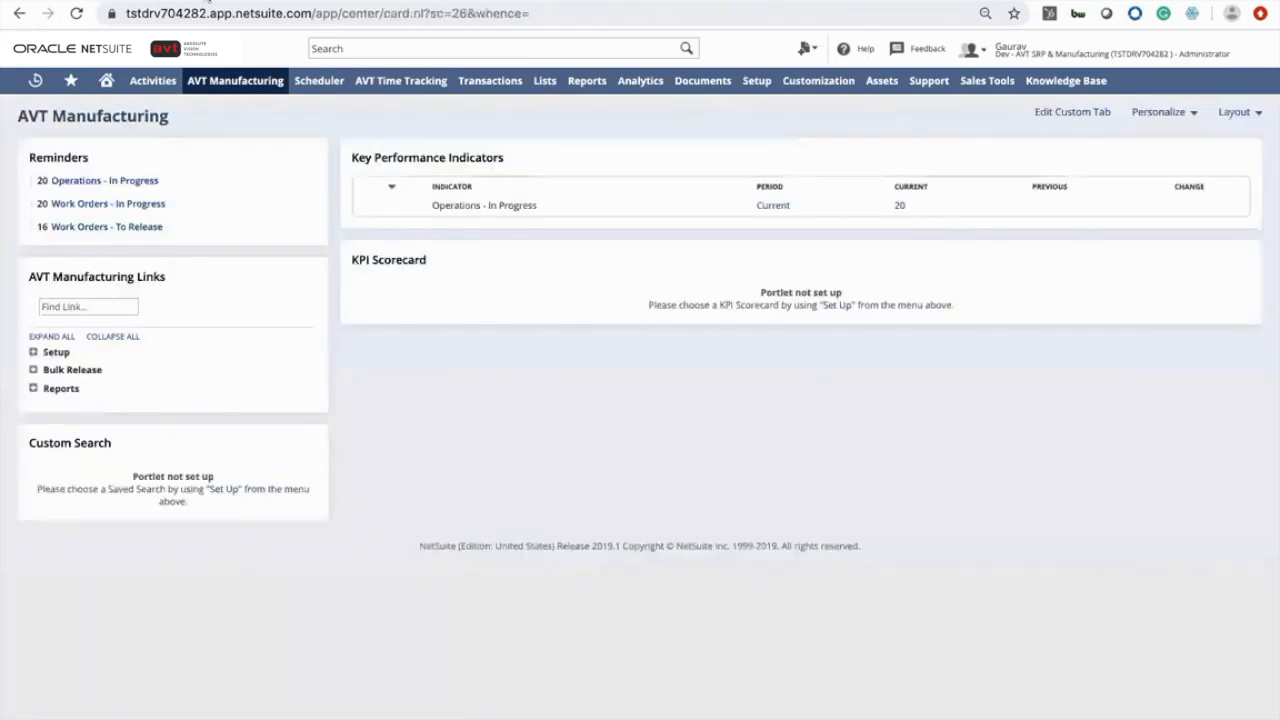
pyautogui.click(138, 229)
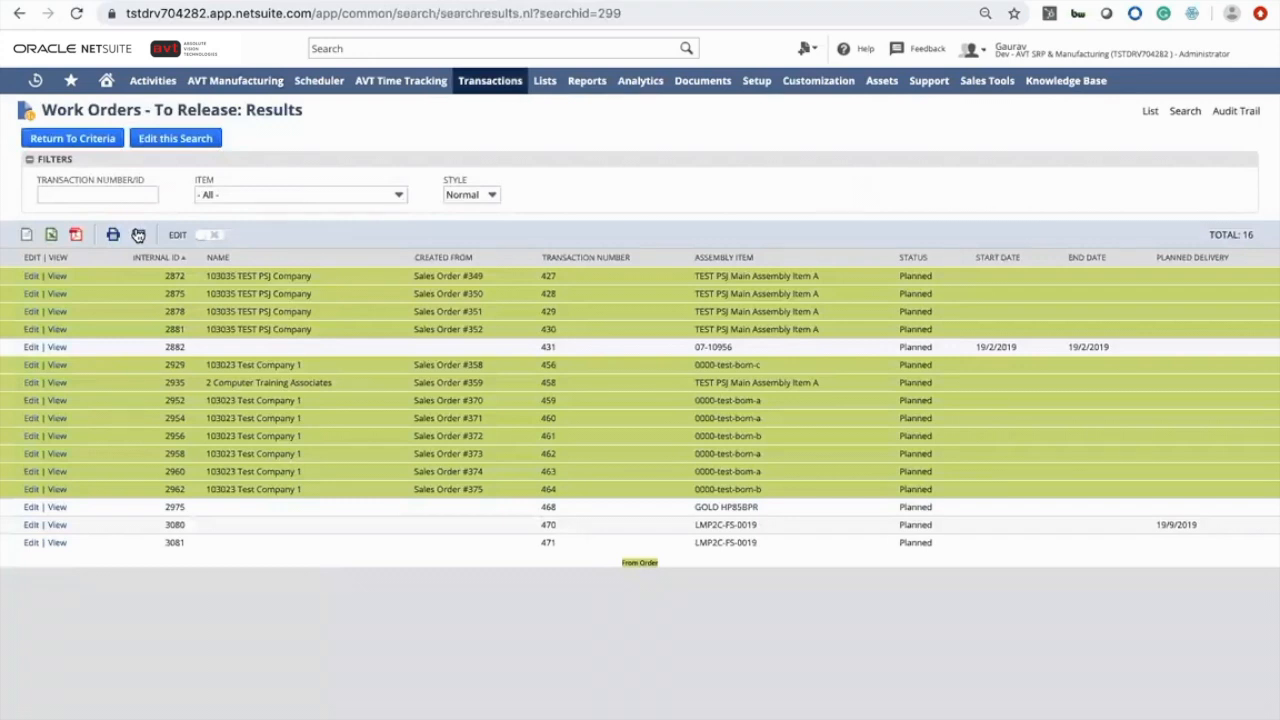
pyautogui.click(210, 90)
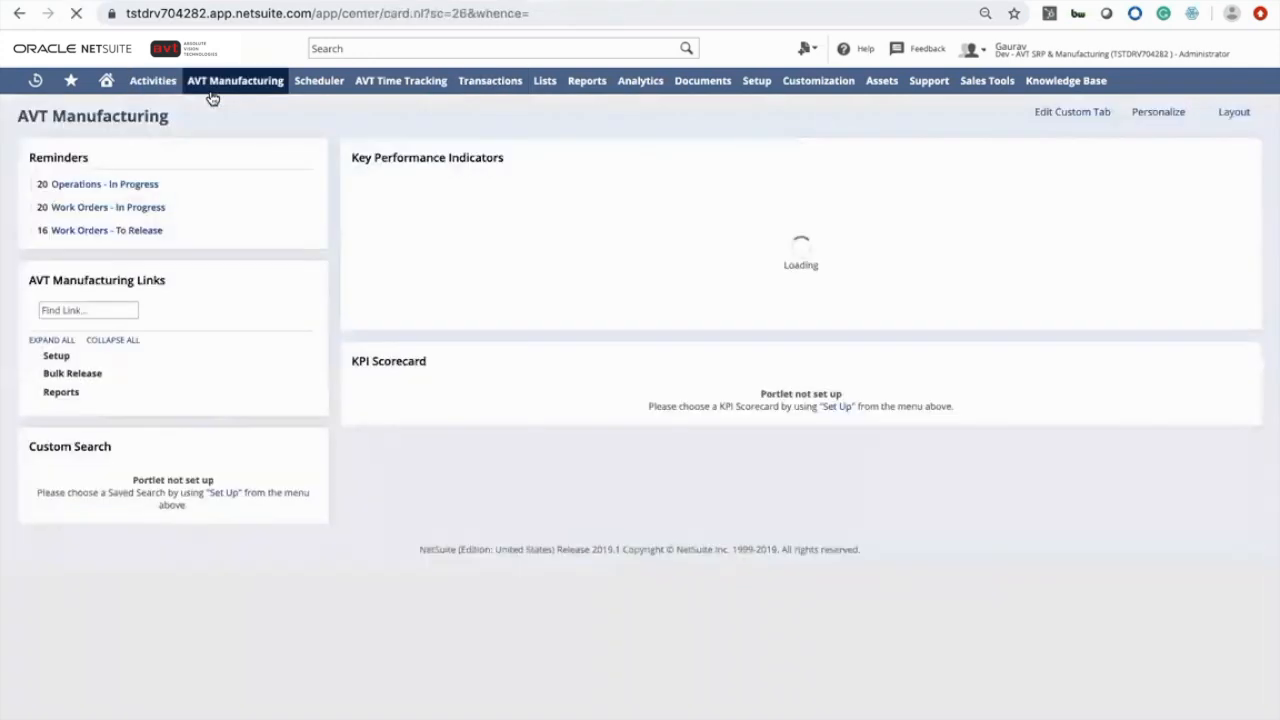
pyautogui.click(138, 205)
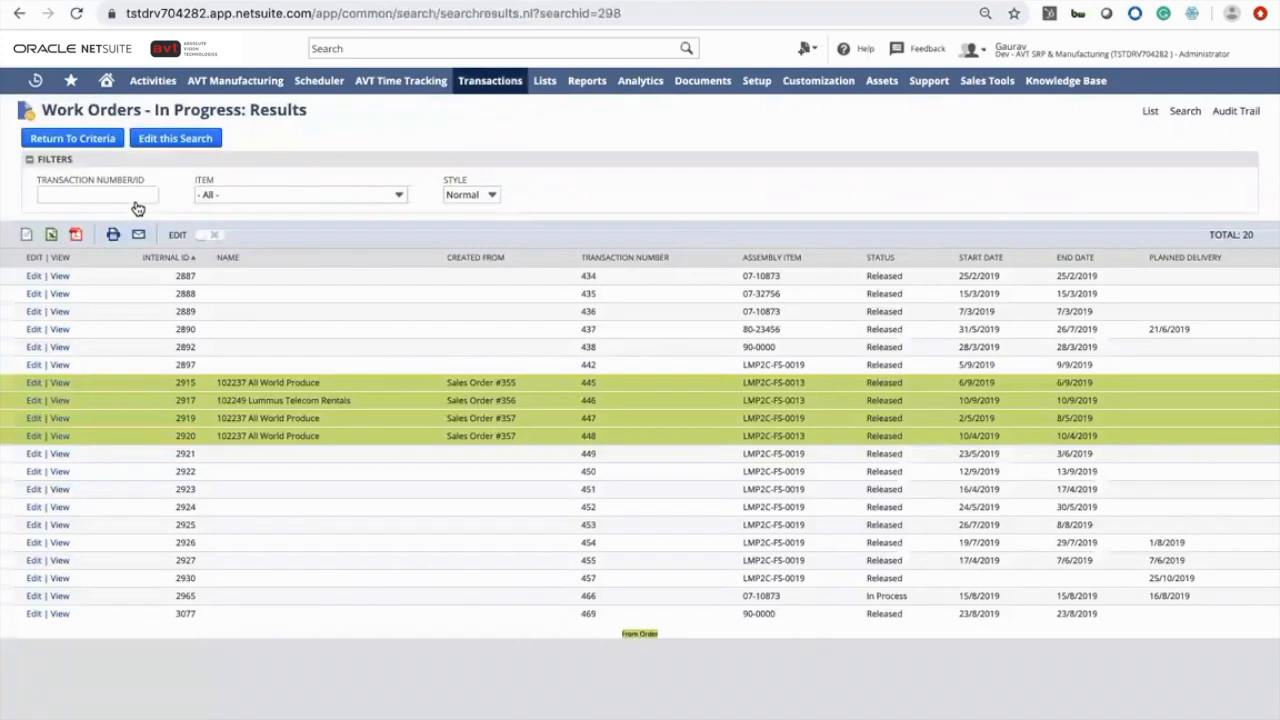
# Open the Bulk Schedule Work Order page for AVT Manufacturing.
pyautogui.moveTo(260, 84)
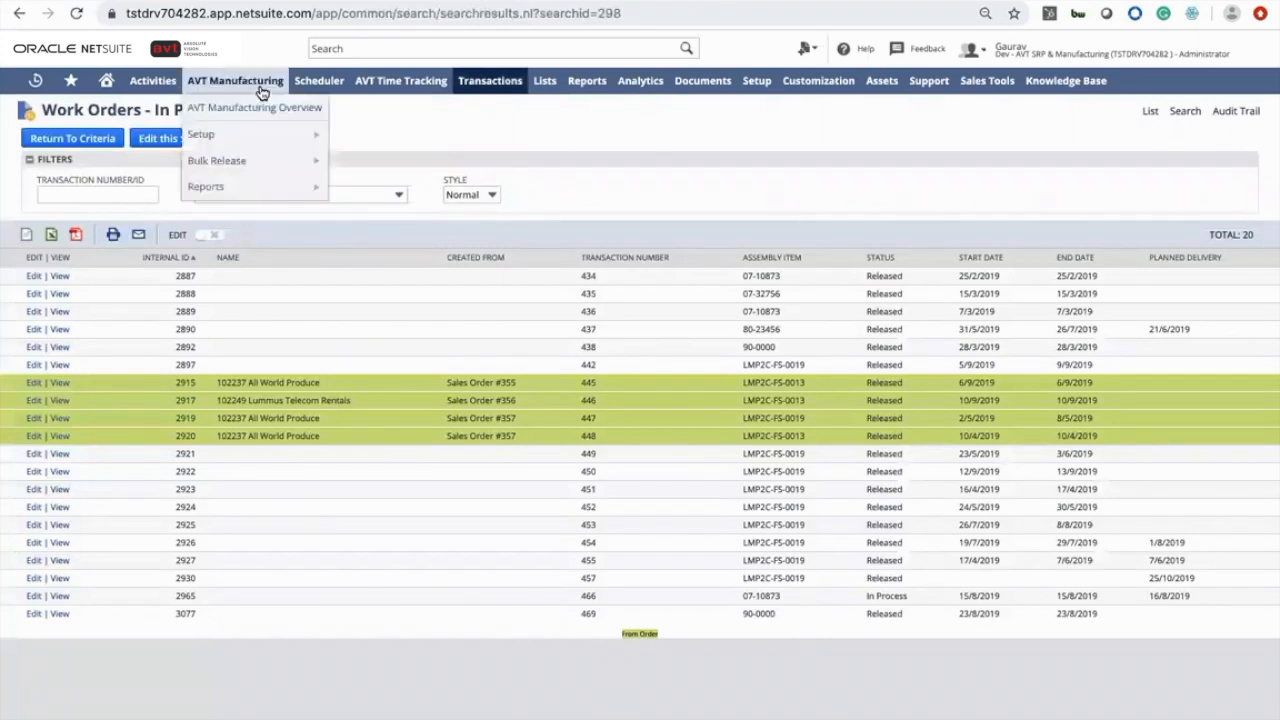
pyautogui.moveTo(281, 161)
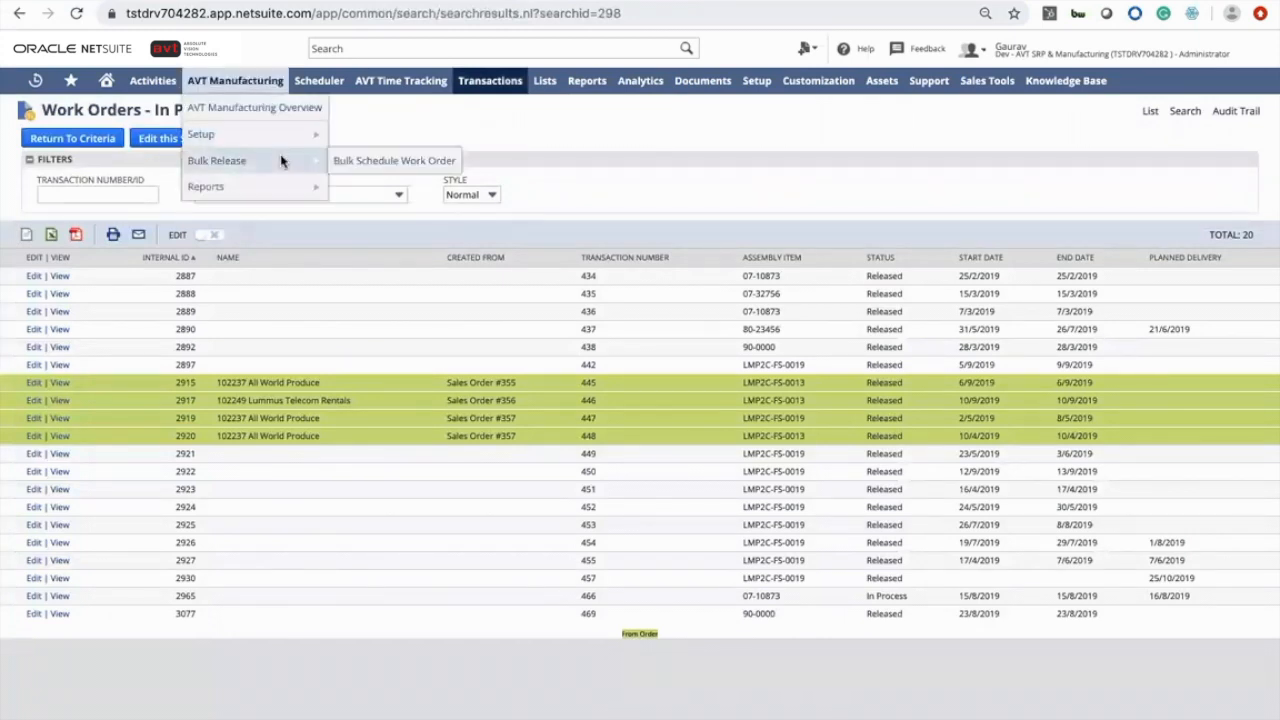
pyautogui.click(375, 173)
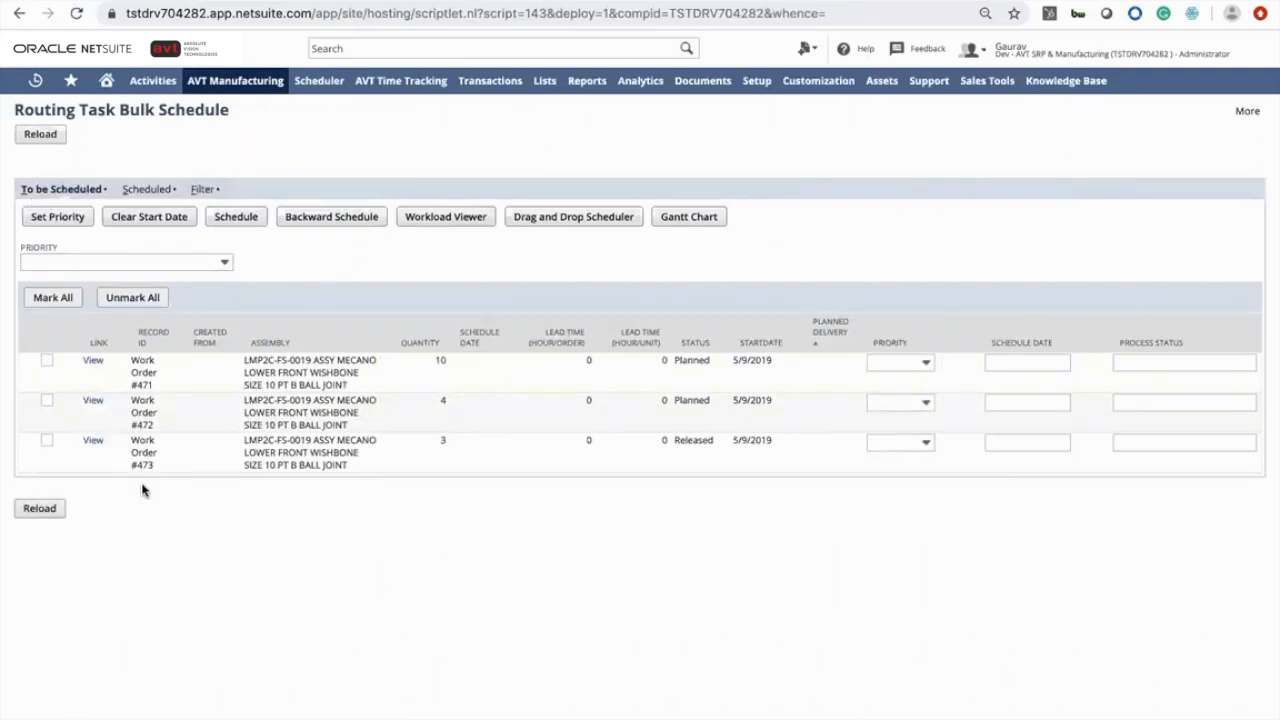
# Review the scheduled work orders and examine the work centre, status, order, customer and assembly item filters for bulk scheduling.
pyautogui.click(150, 190)
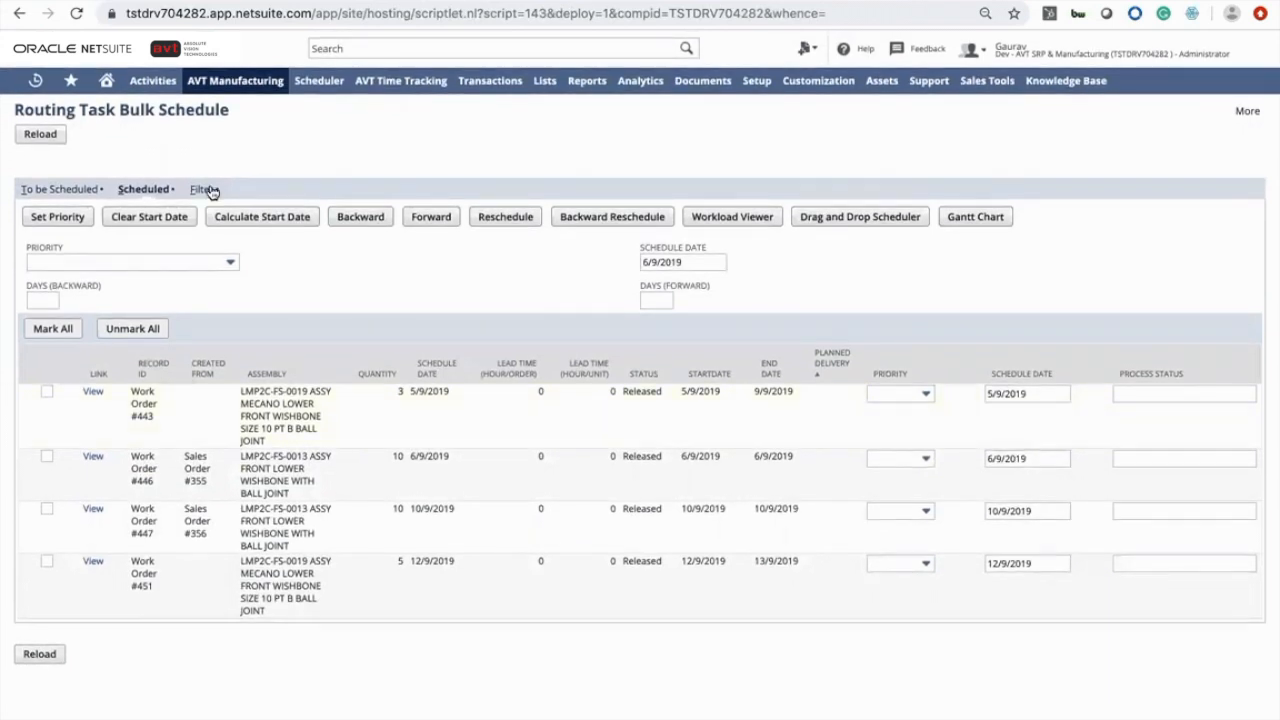
pyautogui.click(205, 189)
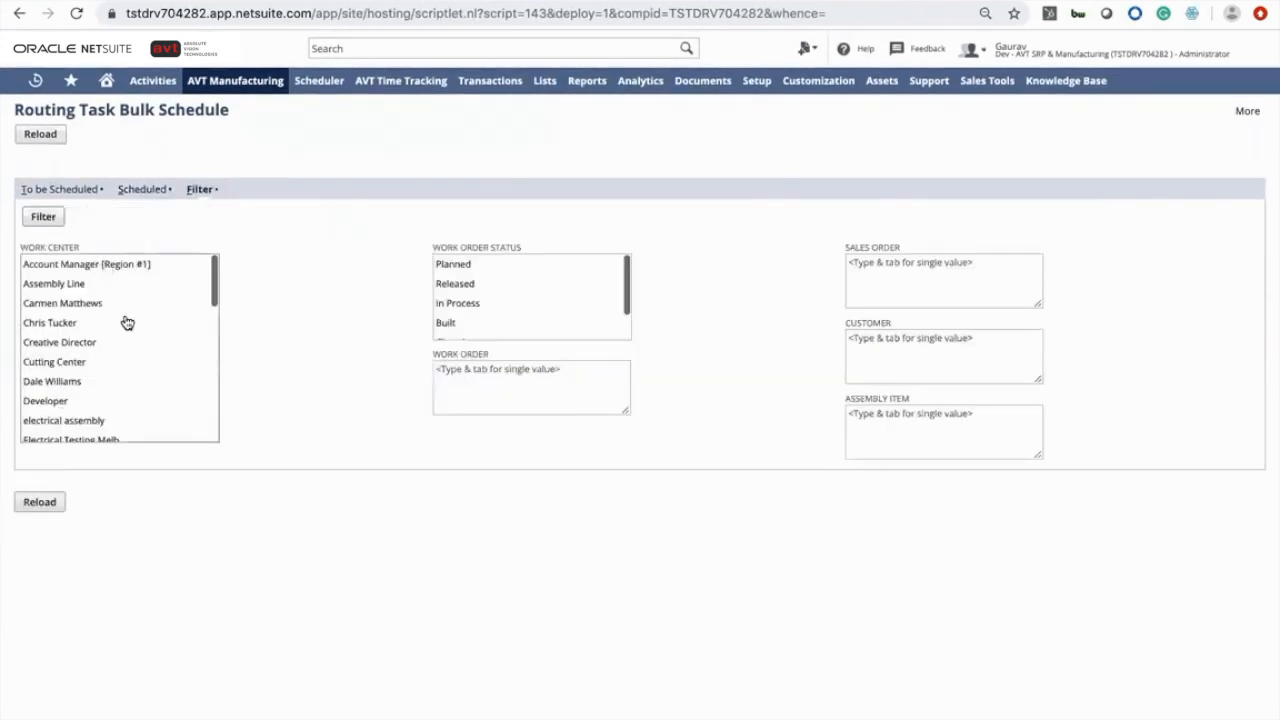
pyautogui.scroll(-2, 127, 322)
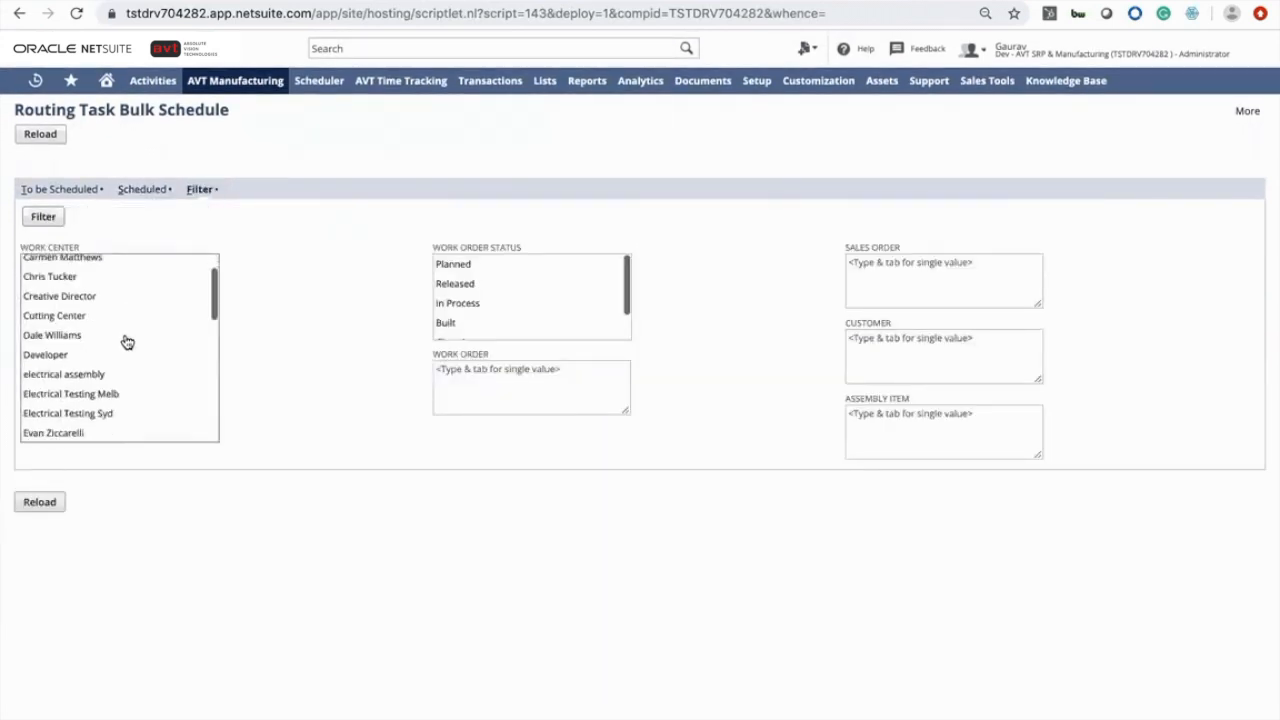
pyautogui.scroll(-1, 127, 342)
pyautogui.scroll(3, 126, 340)
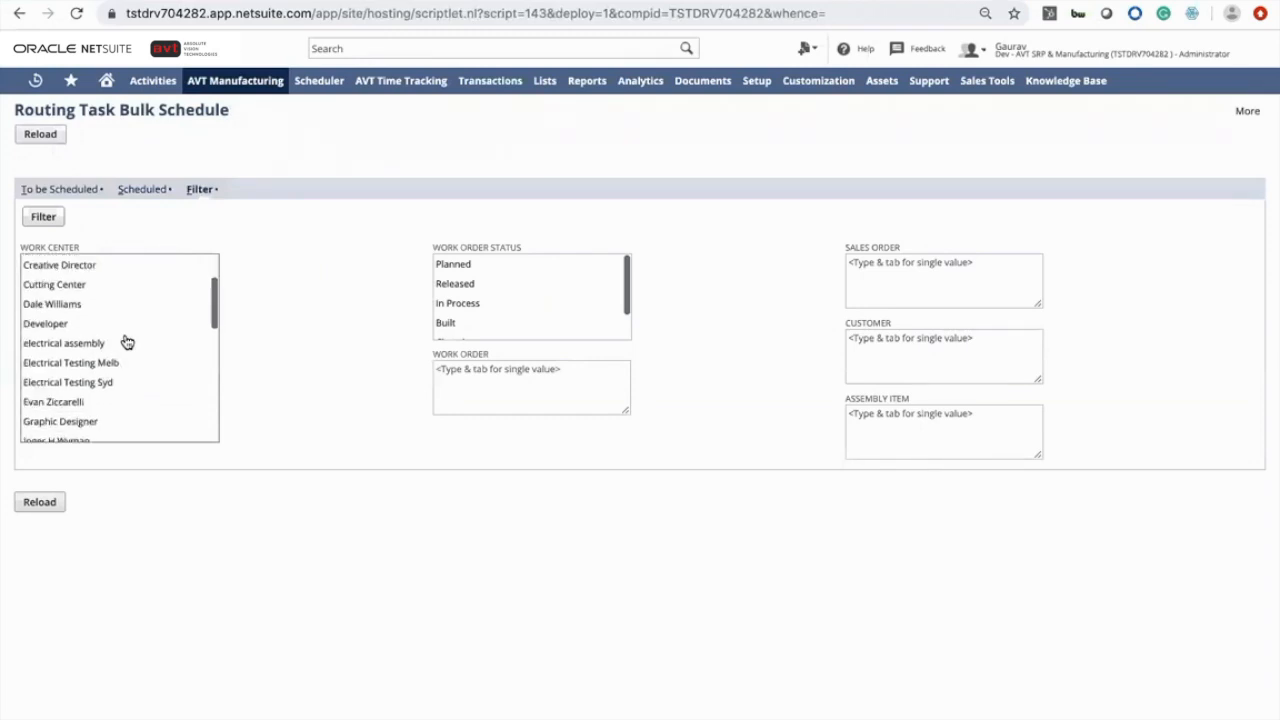
pyautogui.scroll(-1, 486, 314)
pyautogui.scroll(1, 489, 314)
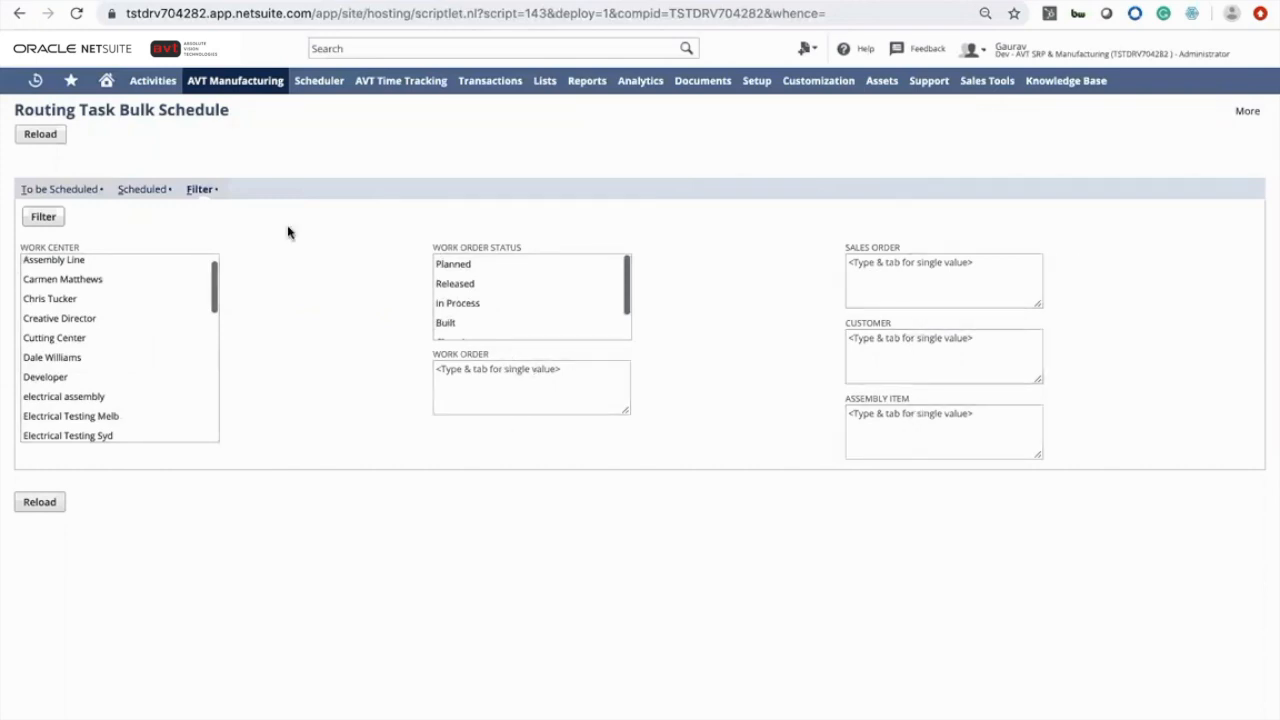
# Select all work orders in the to-be-scheduled list and set their priority to High.
pyautogui.click(88, 193)
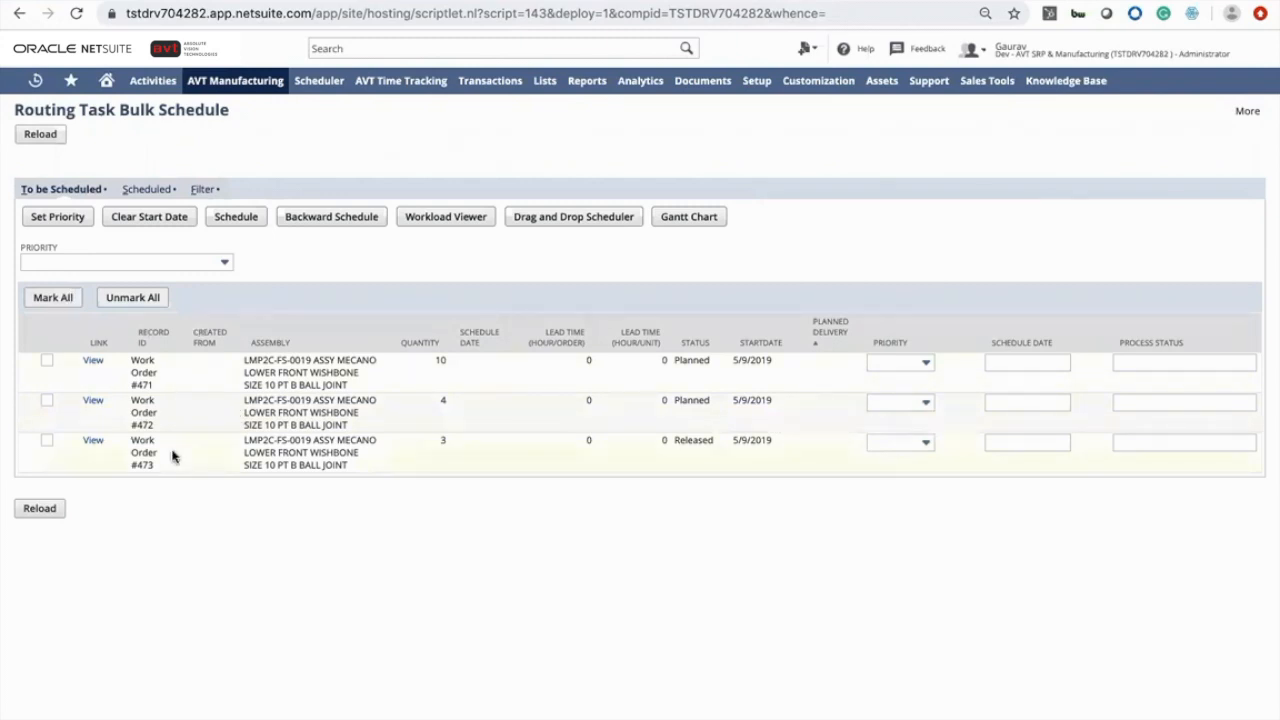
pyautogui.click(55, 298)
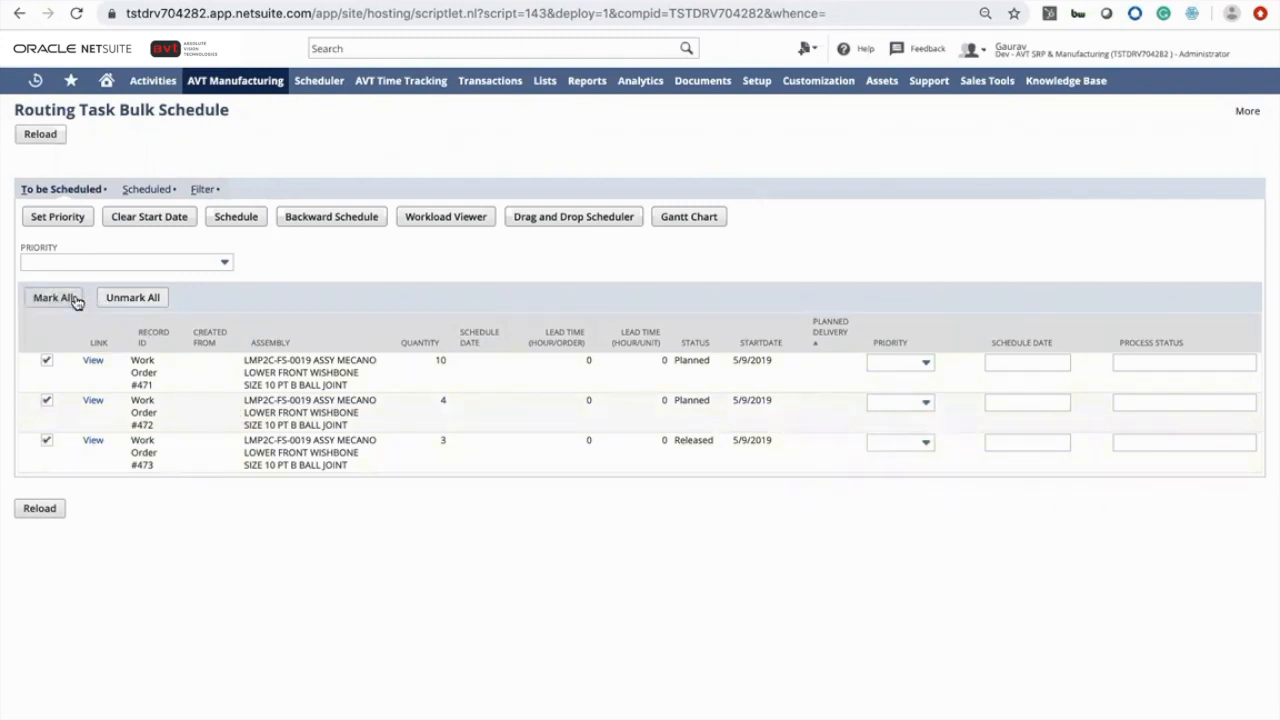
pyautogui.click(98, 263)
pyautogui.click(100, 319)
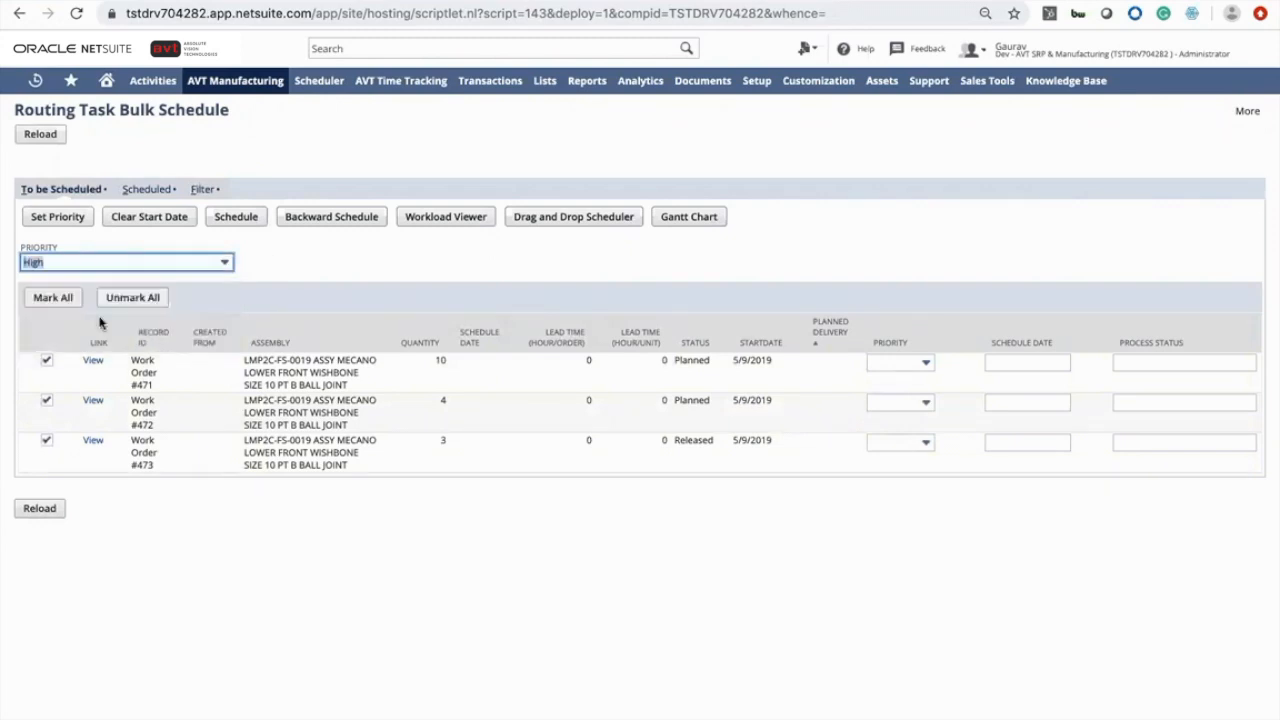
pyautogui.click(78, 218)
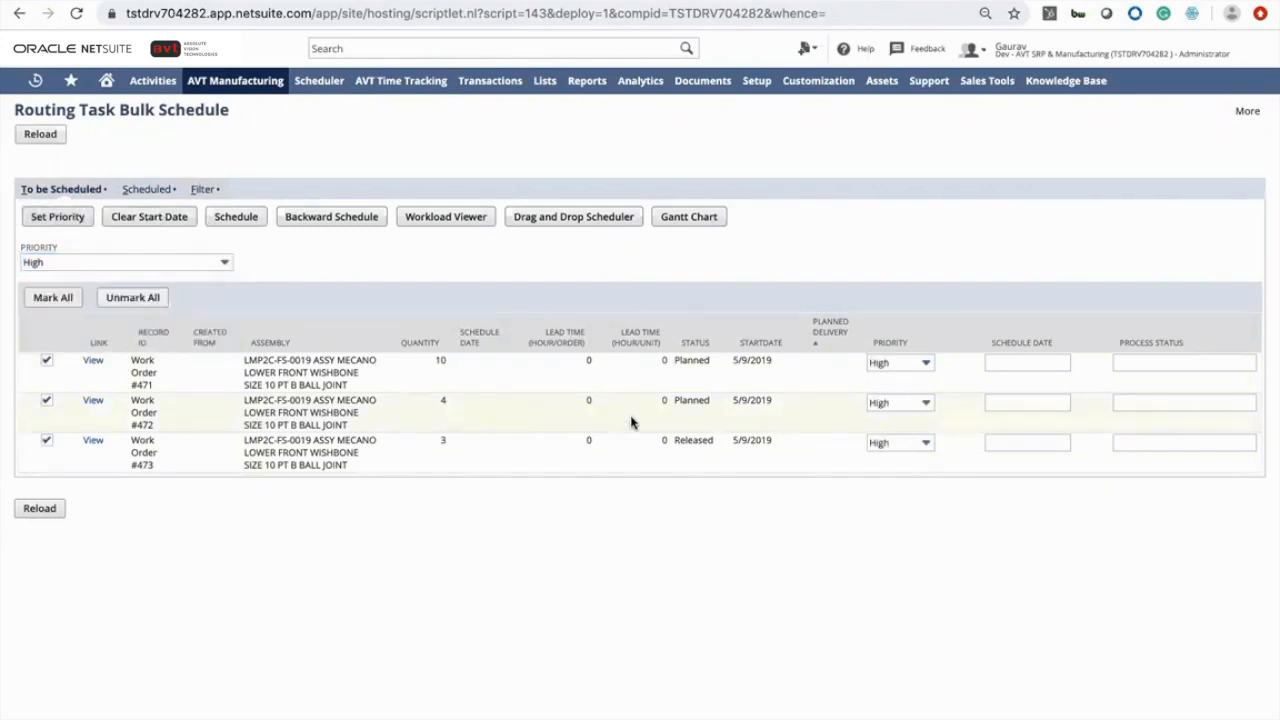
pyautogui.click(993, 362)
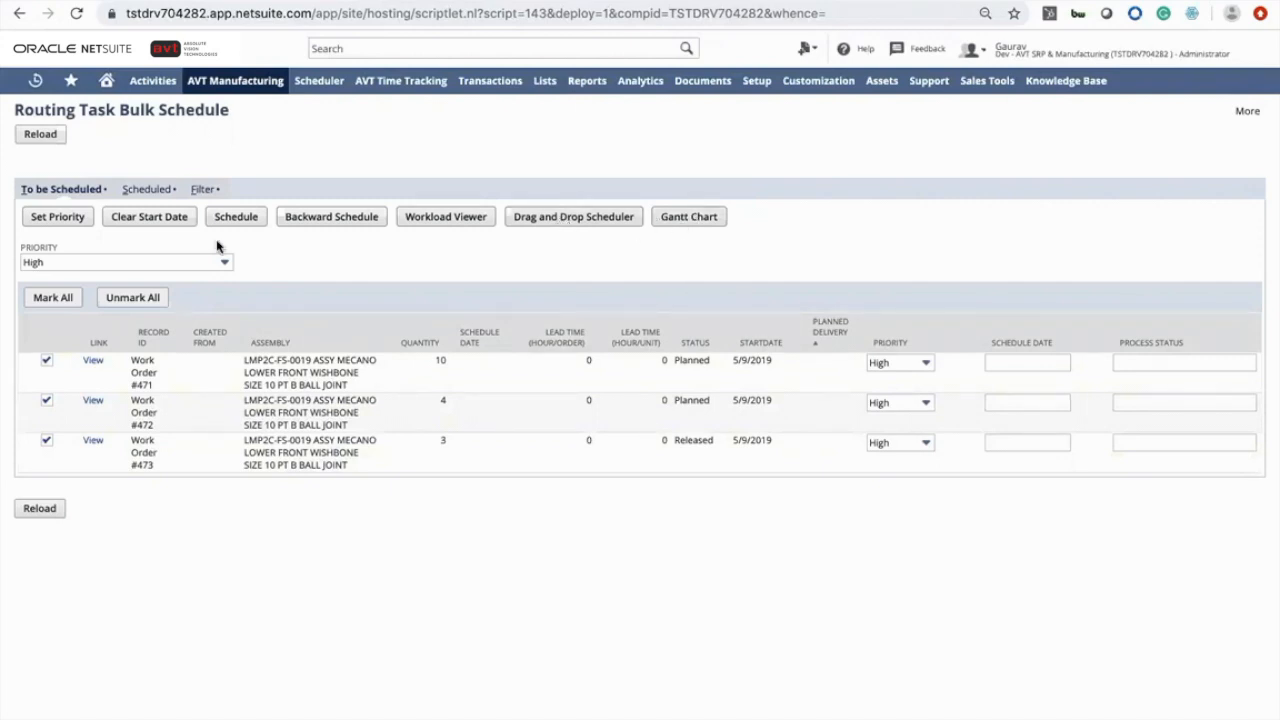
# Select all scheduled work orders, view them in the production Gantt chart, and return to the bulk schedule.
pyautogui.click(147, 190)
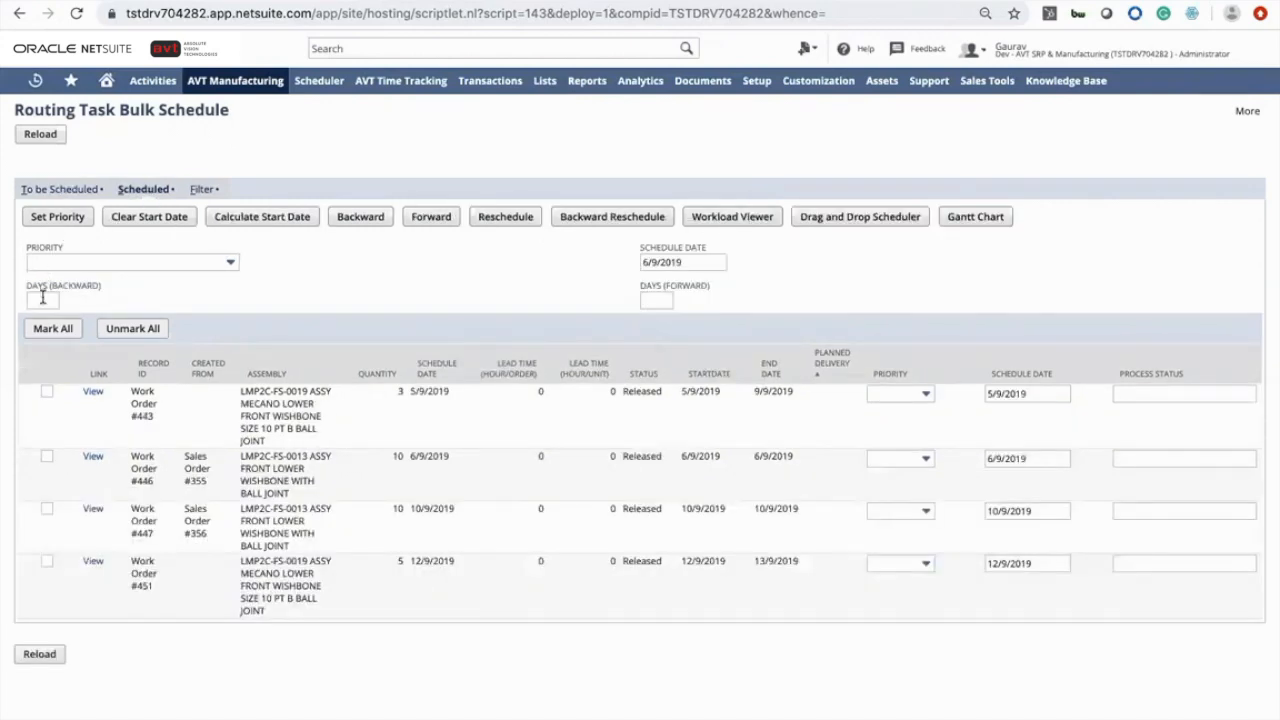
pyautogui.click(47, 330)
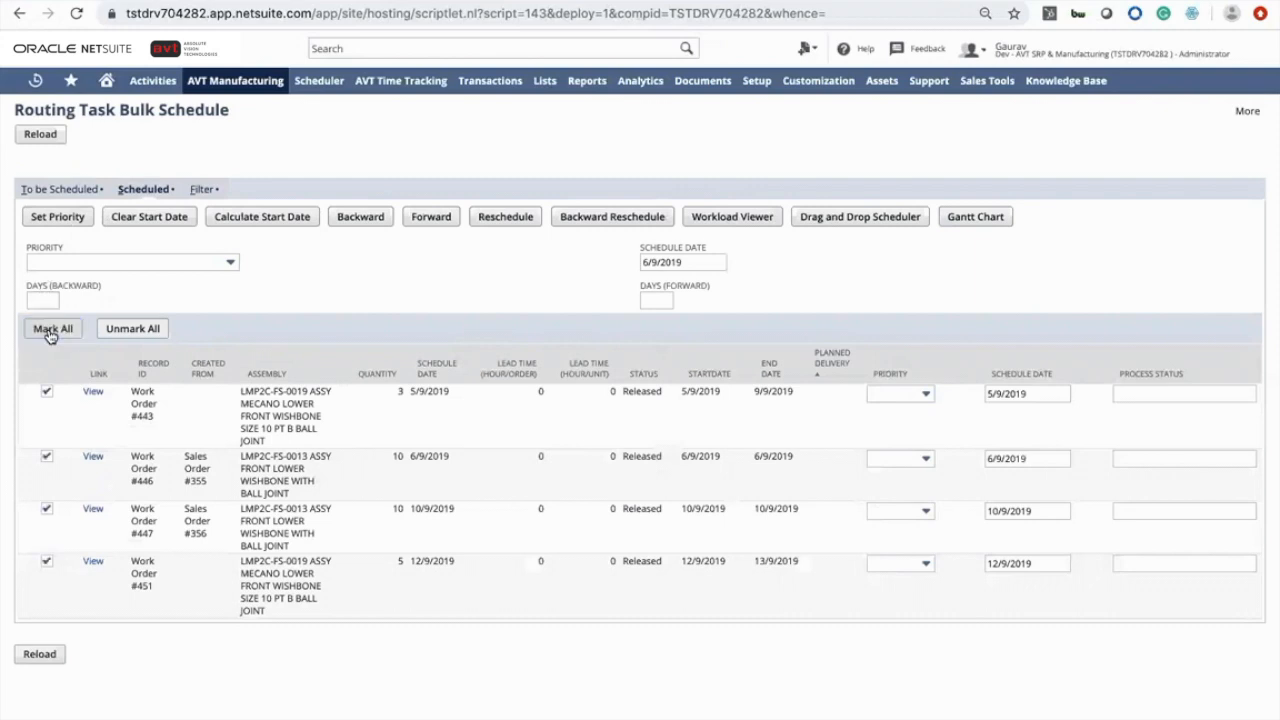
pyautogui.click(996, 222)
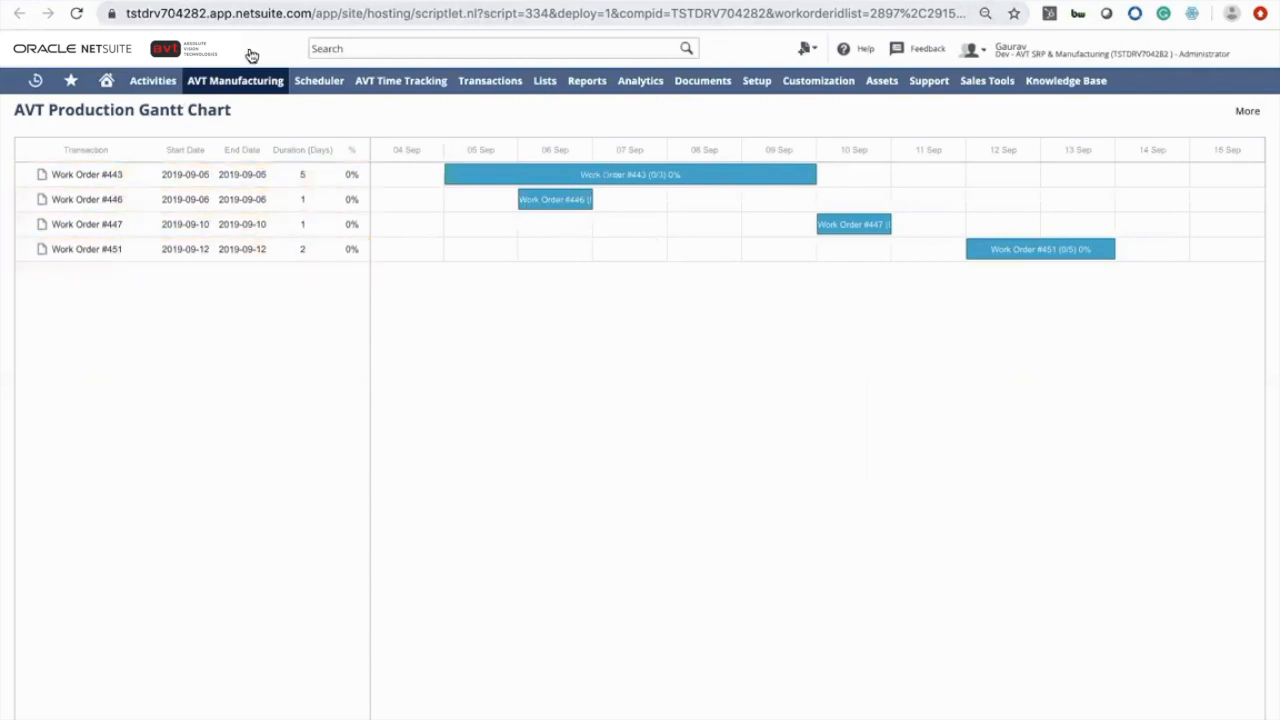
pyautogui.click(182, 1)
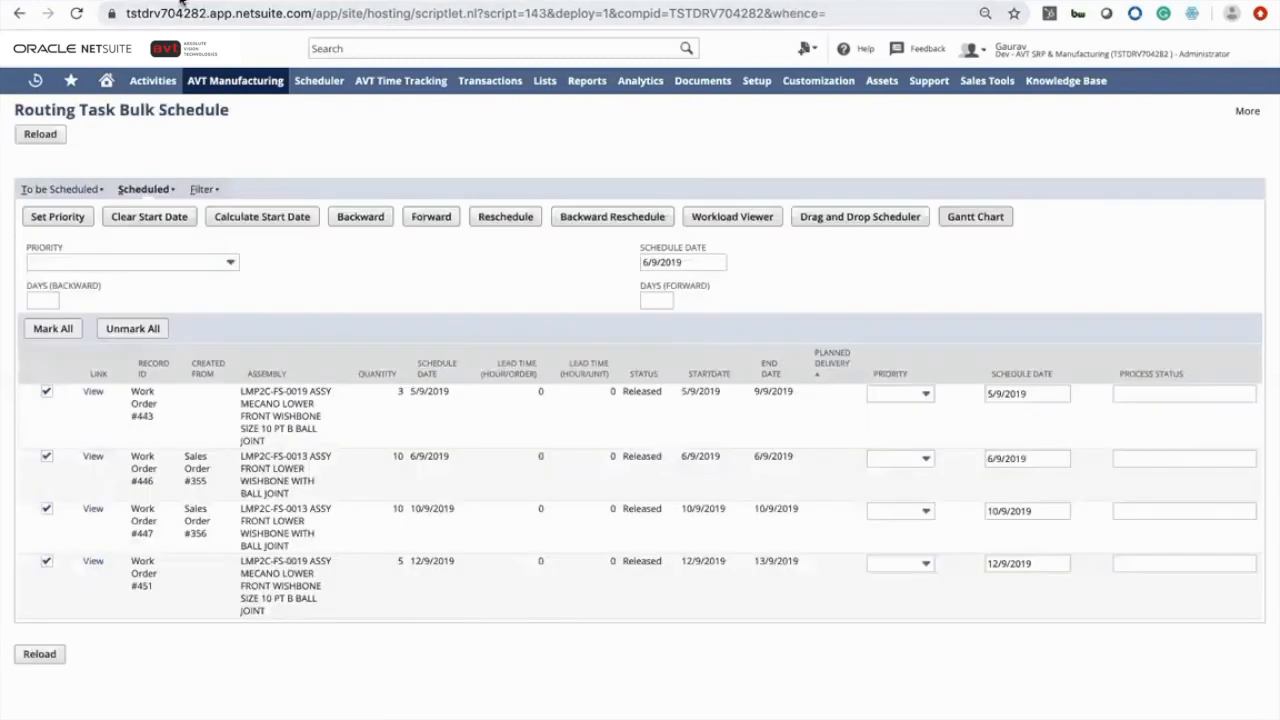
# Open the Workload Viewer for the selected work orders and inspect the Assembly Line tasks on 6/9/2019 and 10/9/2019.
pyautogui.click(736, 218)
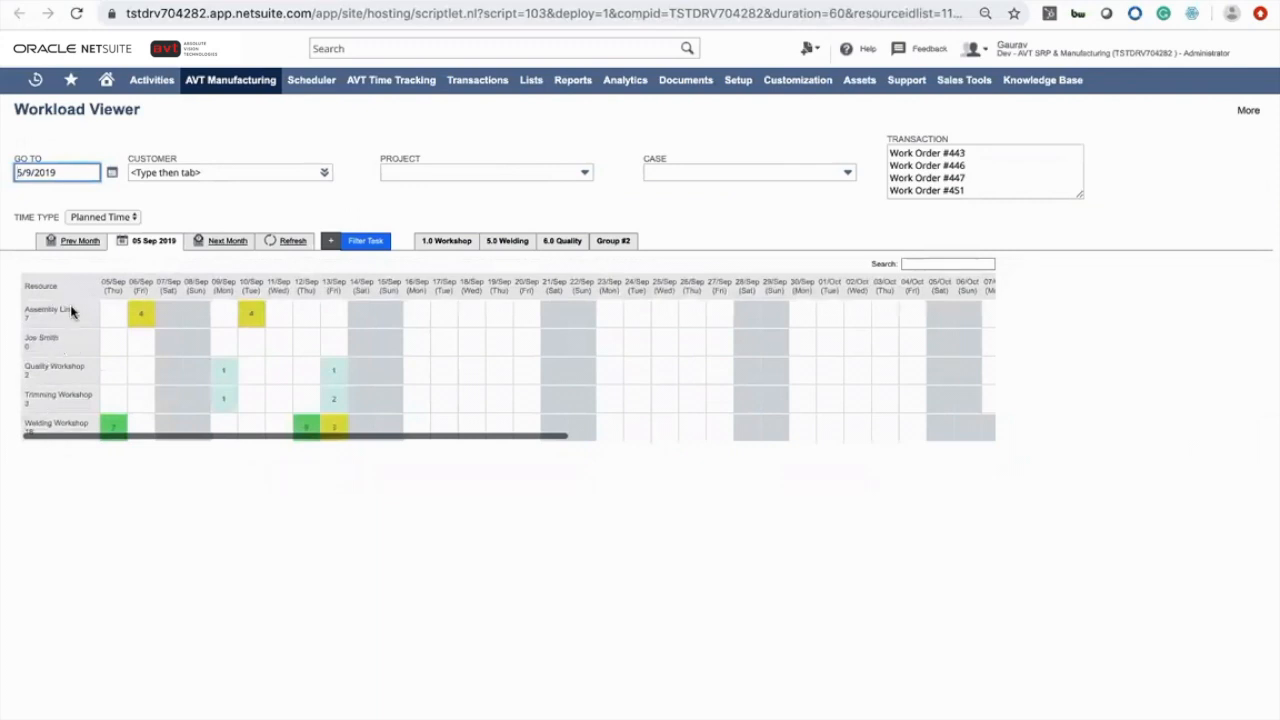
pyautogui.click(140, 313)
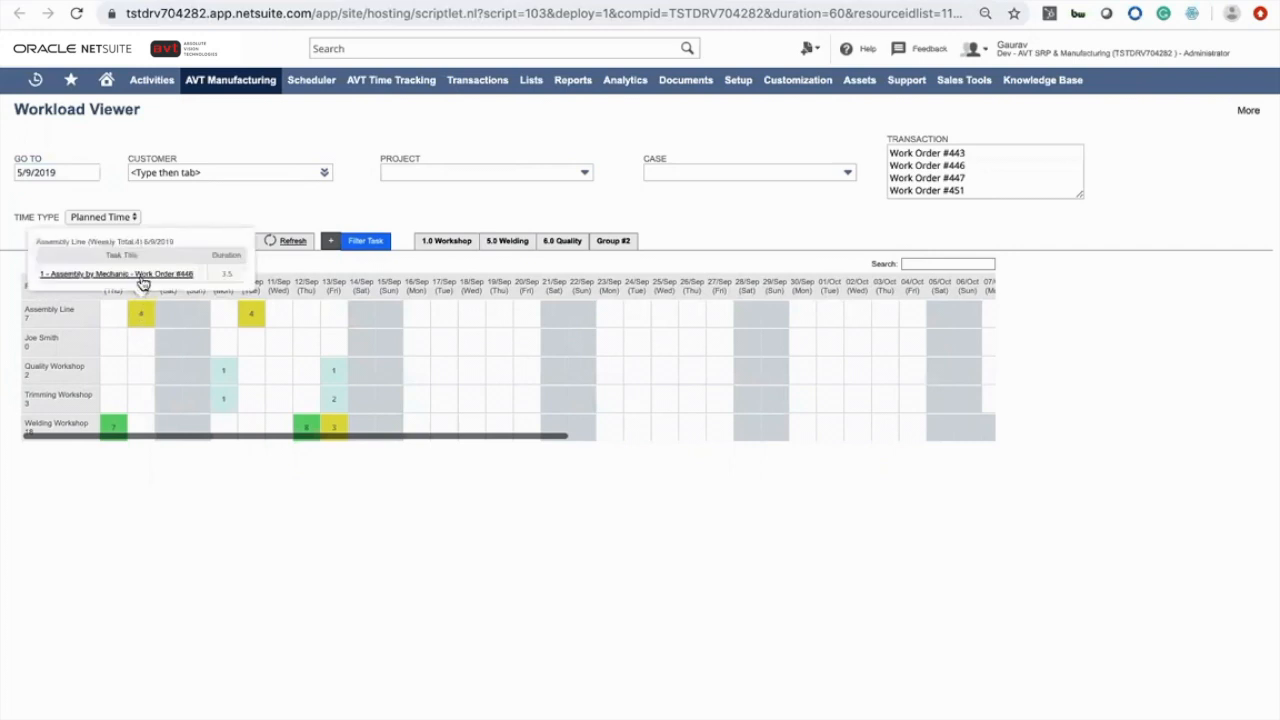
pyautogui.click(249, 313)
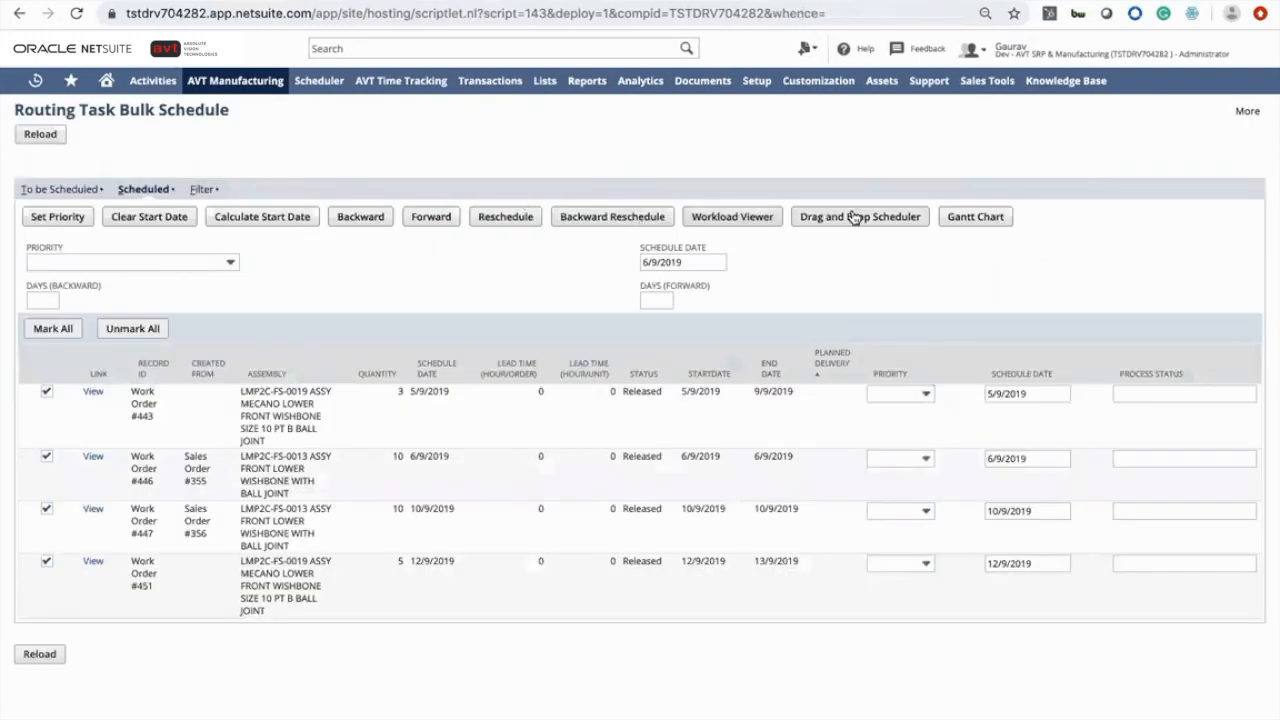
# In the Drag and Drop Scheduler, move the Assembly Line task from 6/9/2019 to 9/9/2019 and back to 6/9/2019.
pyautogui.click(854, 218)
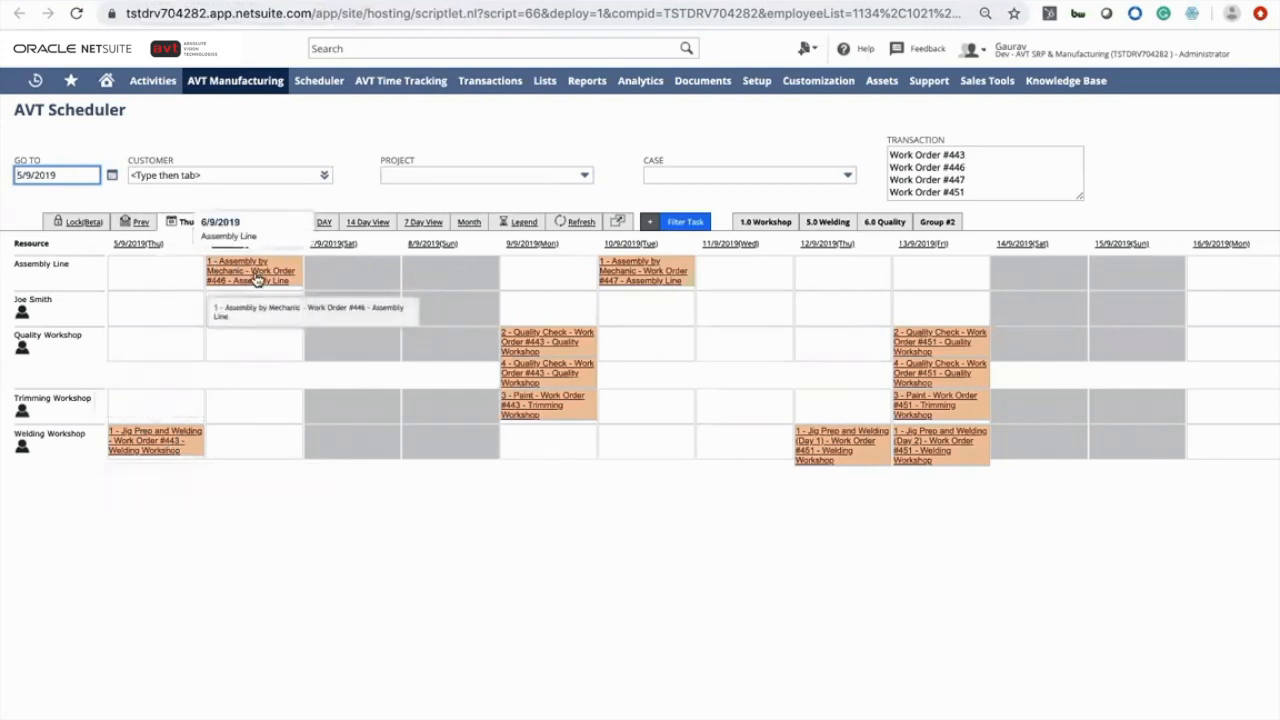
pyautogui.moveTo(306, 279); pyautogui.dragTo(560, 283)
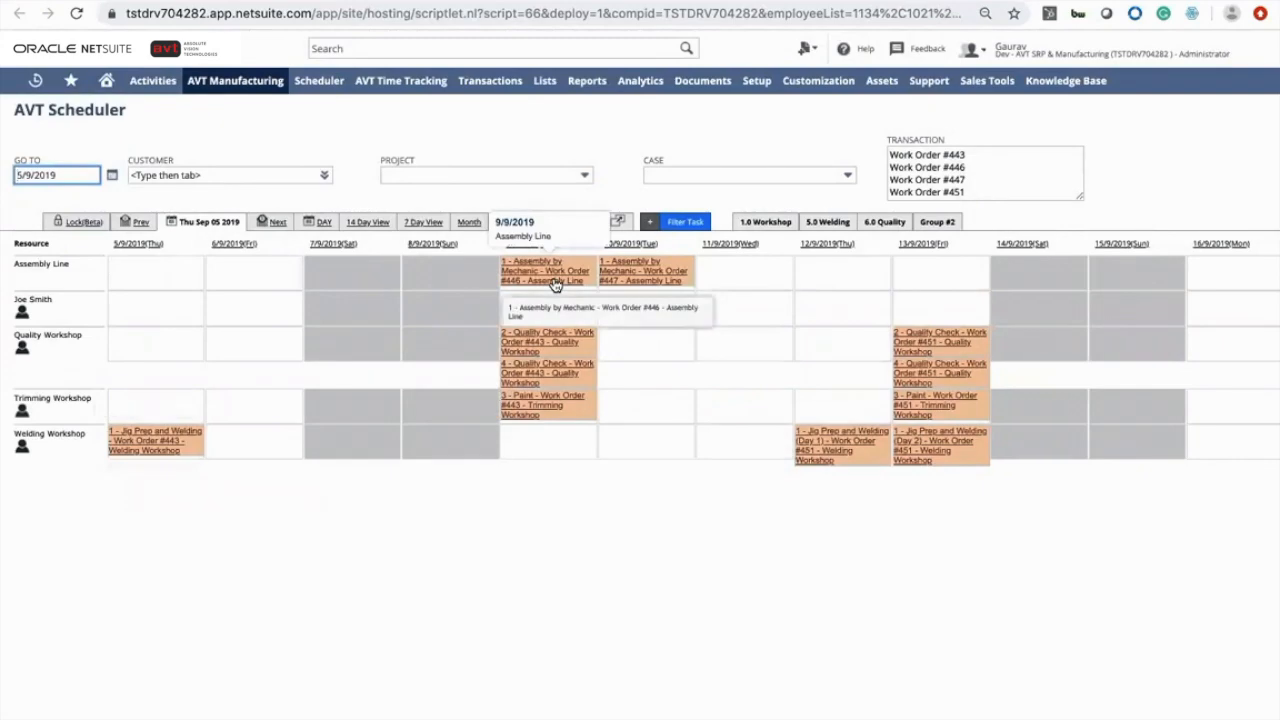
pyautogui.moveTo(555, 285); pyautogui.dragTo(268, 280)
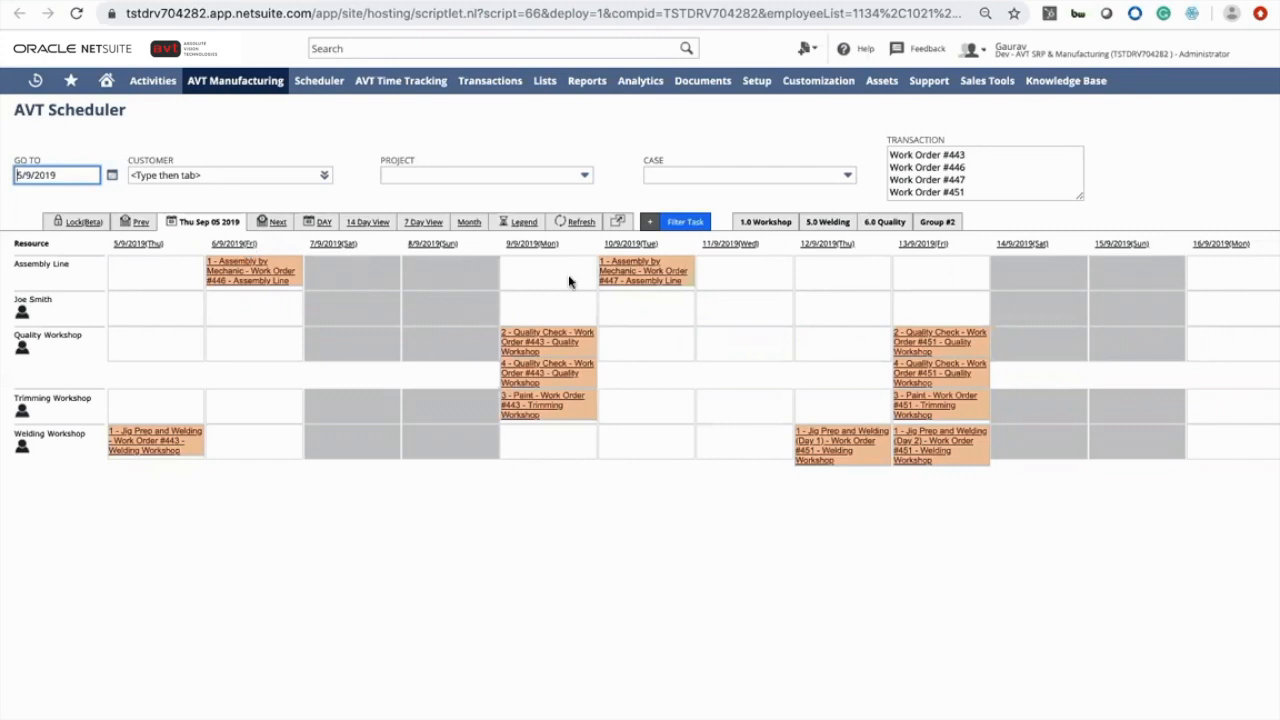
# Open the scheduler's hourly day view starting at 9/9/2019.
pyautogui.hscroll(2, 395, 320)
pyautogui.hscroll(-2, 395, 320)
pyautogui.hscroll(2, 395, 320)
pyautogui.hscroll(-1, 395, 320)
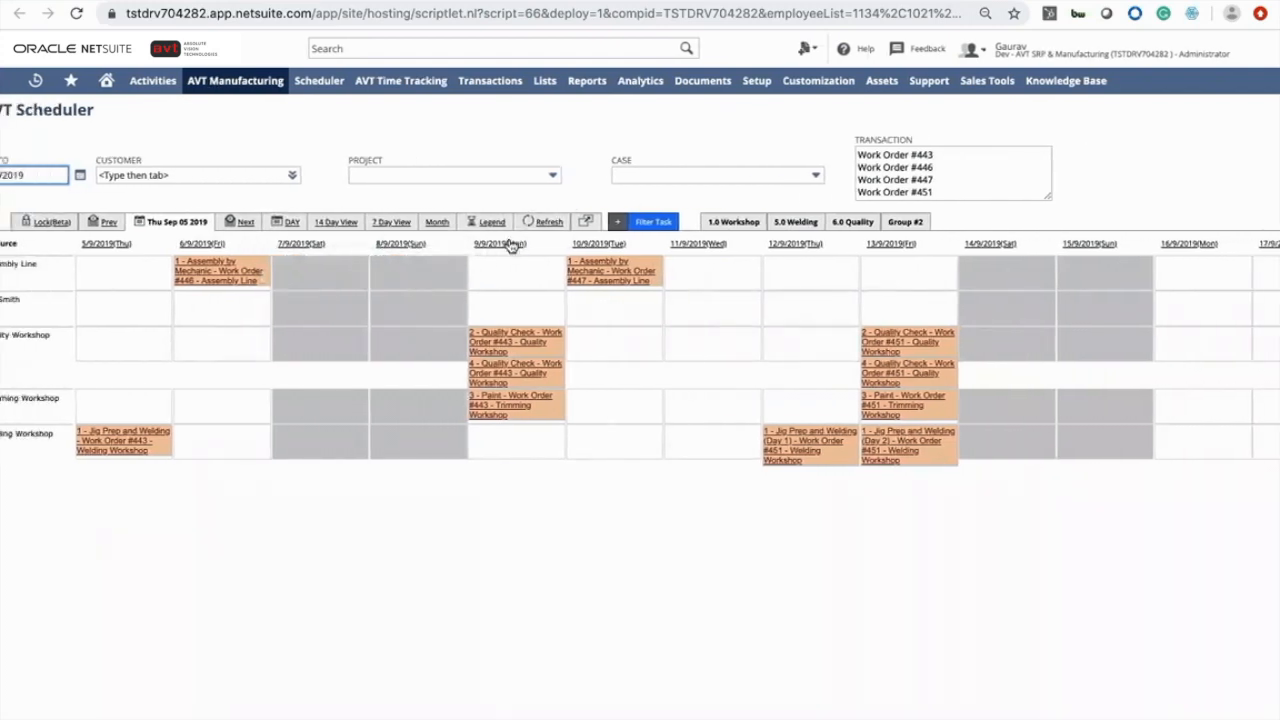
pyautogui.click(510, 247)
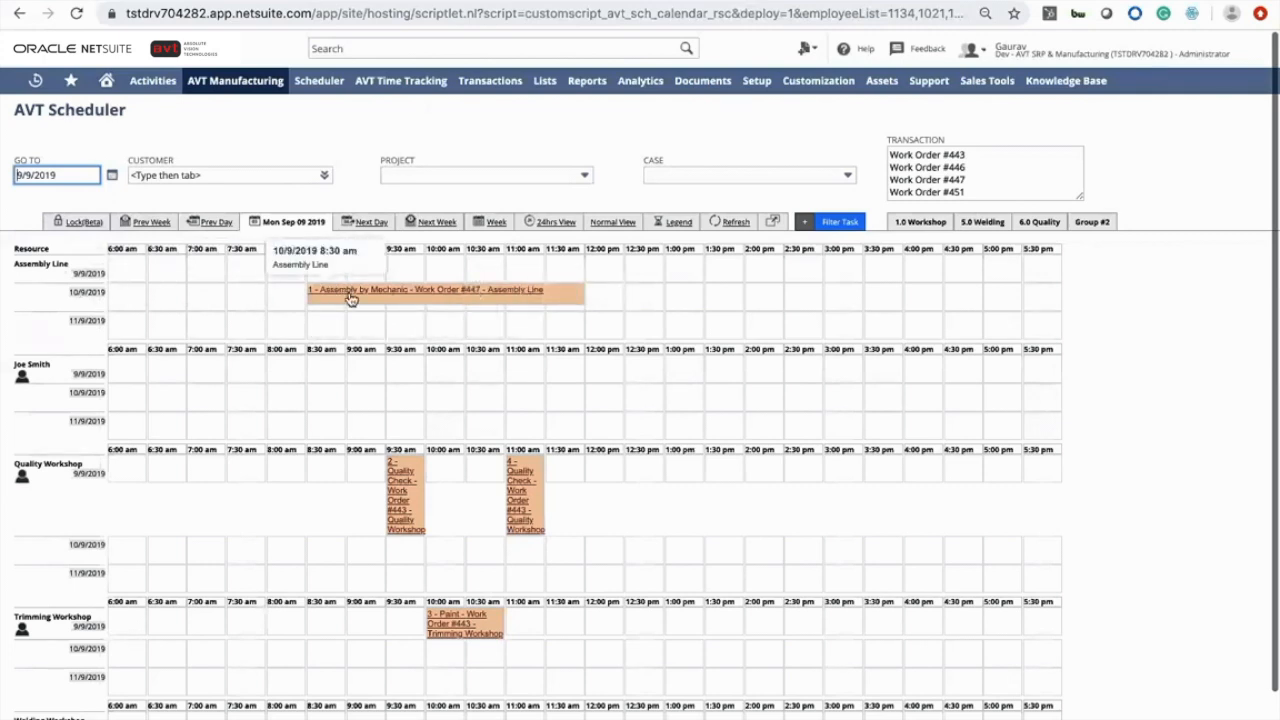
# Reschedule the 10/9/2019 Assembly Line task to start at 11:30 am and extend it to 5:30 pm.
pyautogui.moveTo(350, 298); pyautogui.dragTo(457, 300)
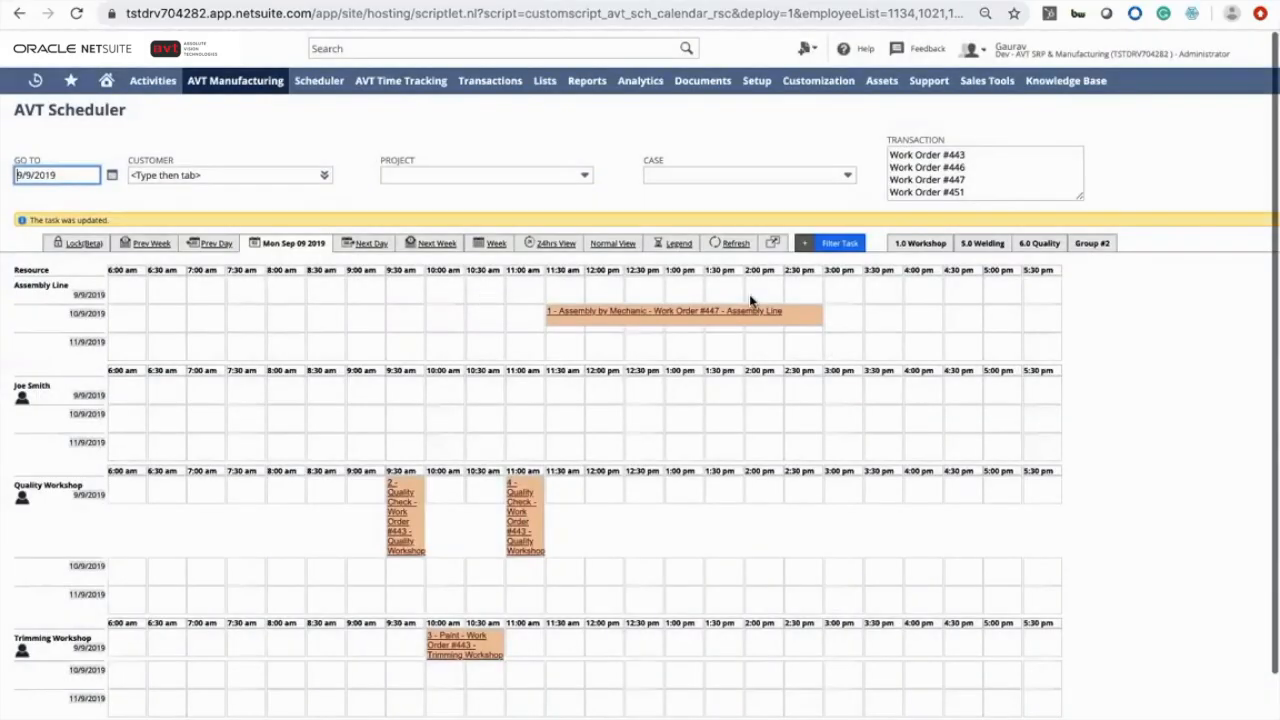
pyautogui.moveTo(822, 316); pyautogui.dragTo(1021, 308)
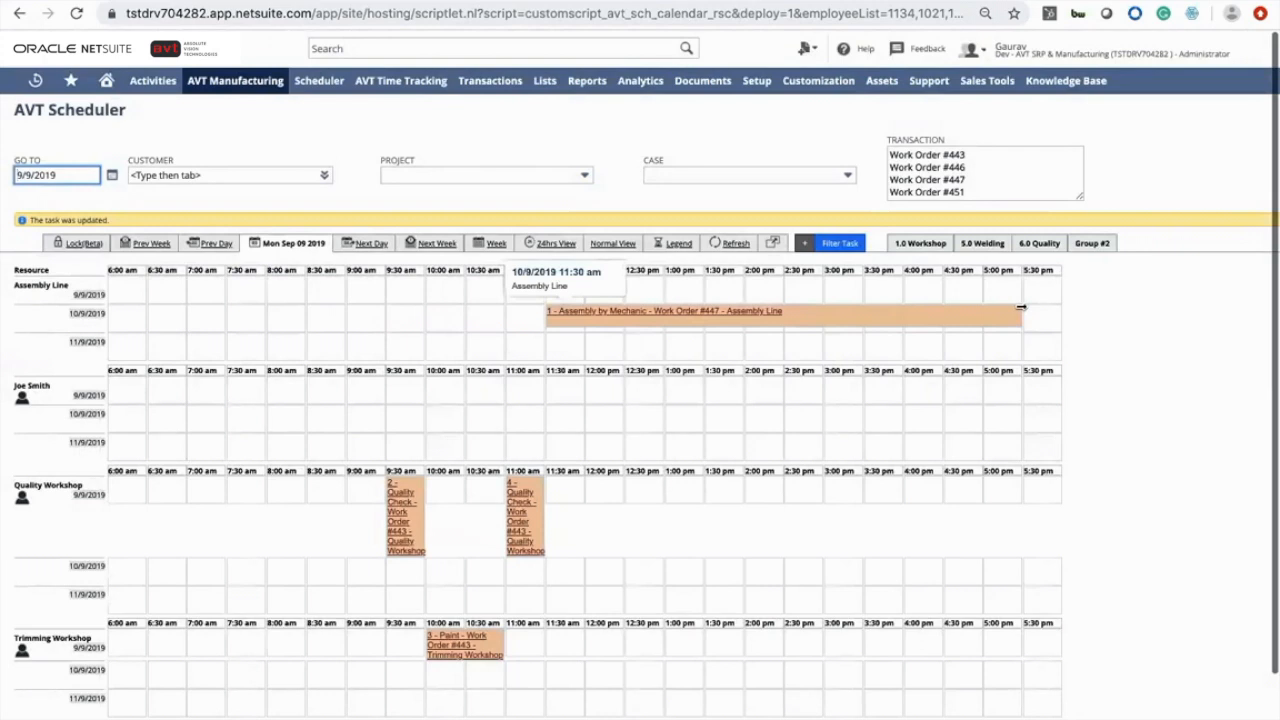
# Copy the Assembly Line task to the individual employee's row at 11:30 am on 9/9/2019 and move the copy to 10/9/2019.
pyautogui.moveTo(663, 320); pyautogui.dragTo(605, 318)
pyautogui.rightClick(605, 318)
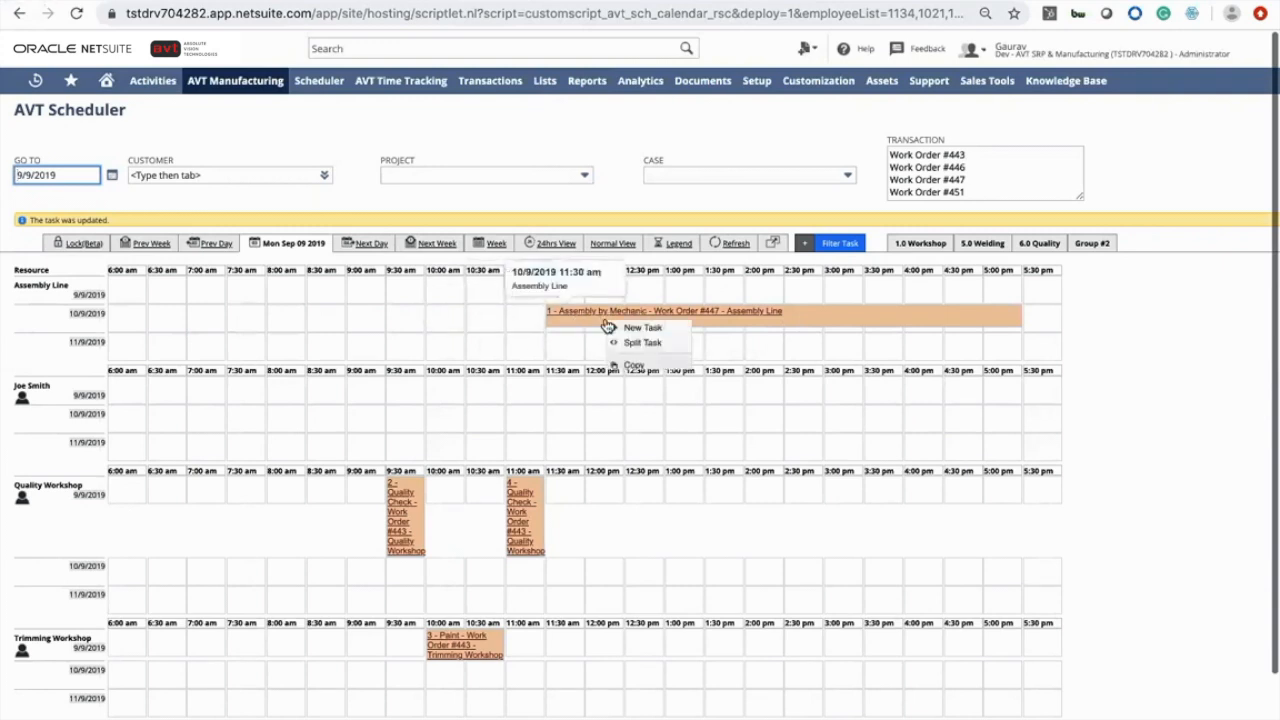
pyautogui.click(627, 367)
pyautogui.rightClick(560, 391)
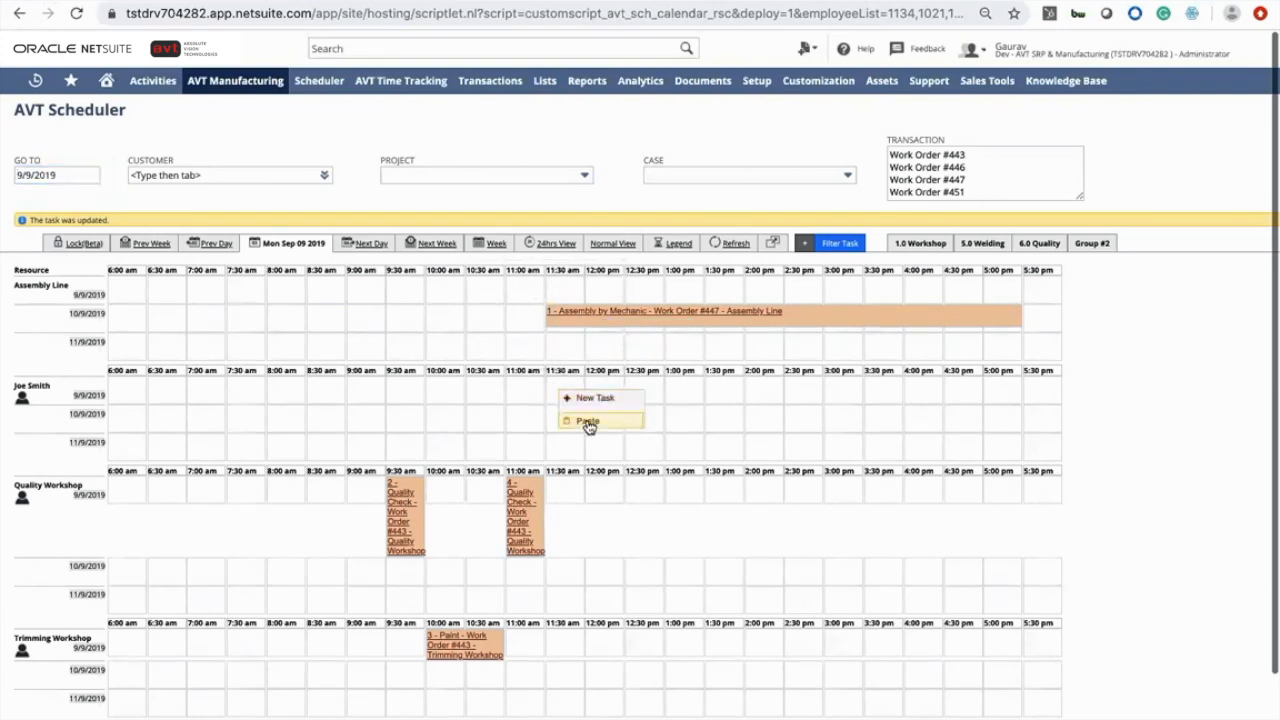
pyautogui.click(589, 424)
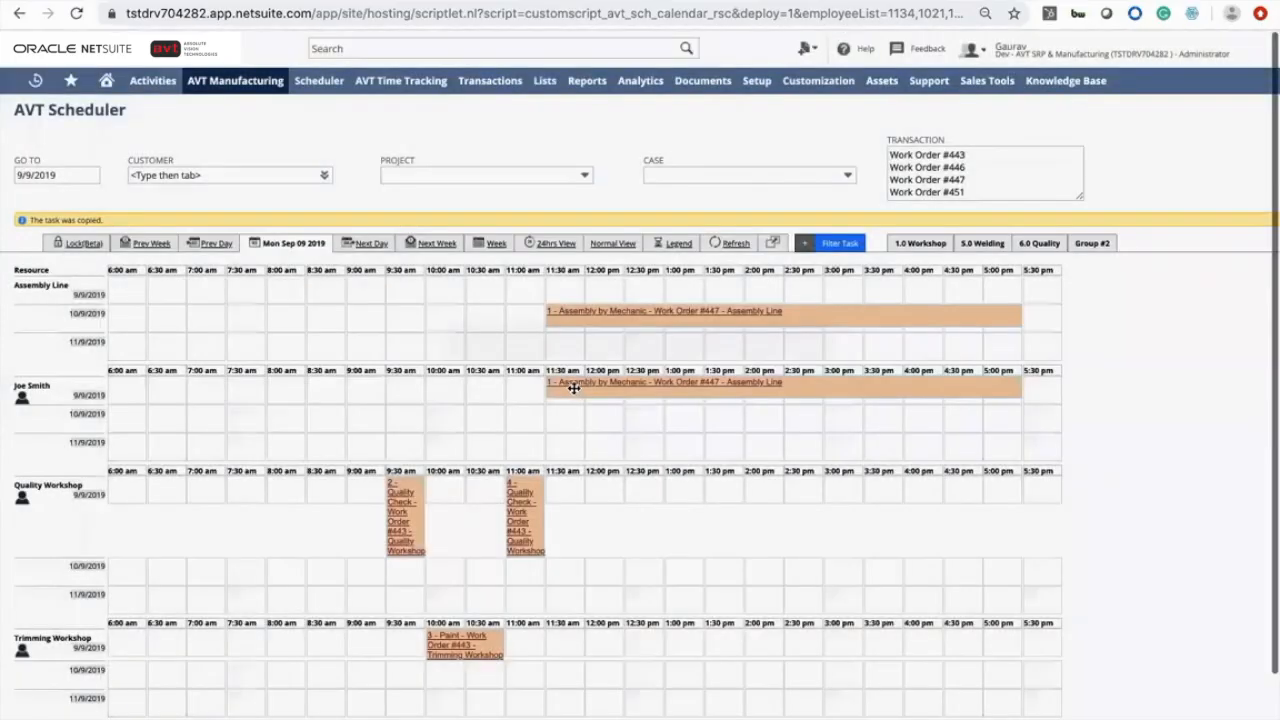
pyautogui.moveTo(565, 412); pyautogui.dragTo(341, 416)
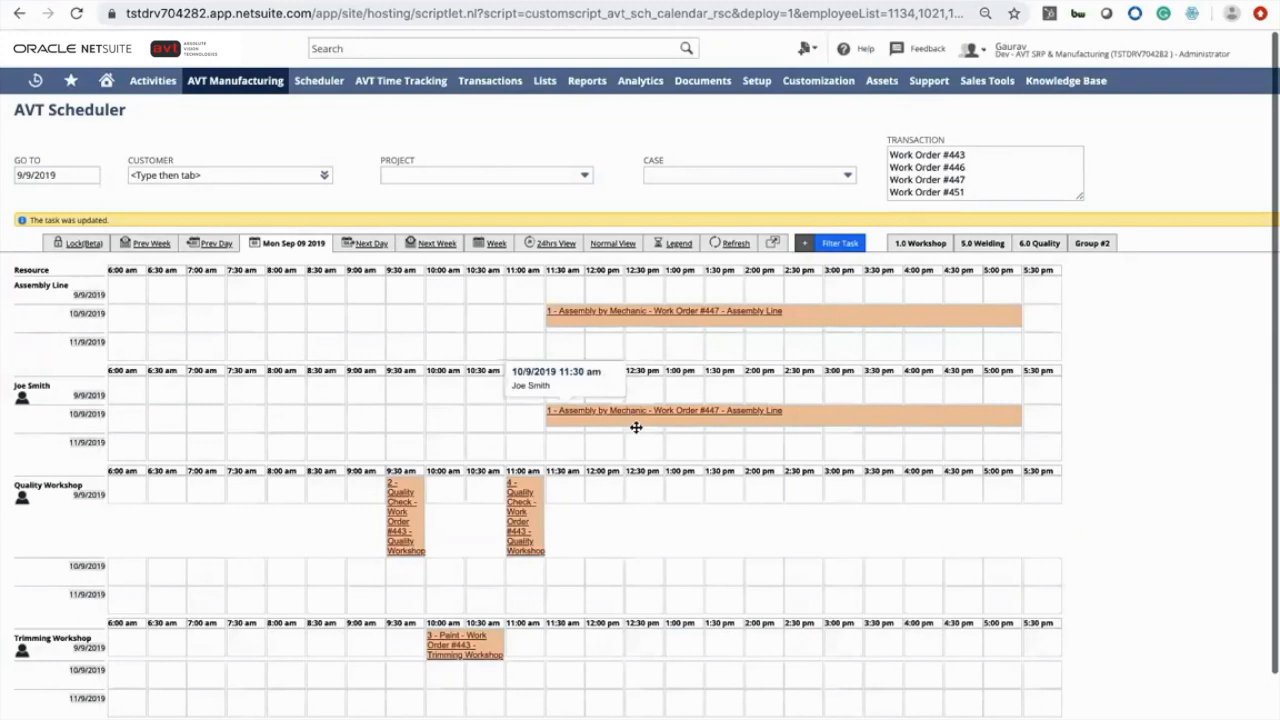
# Delete the copied assembly task from the individual employee's row on 10/9/2019.
pyautogui.rightClick(636, 428)
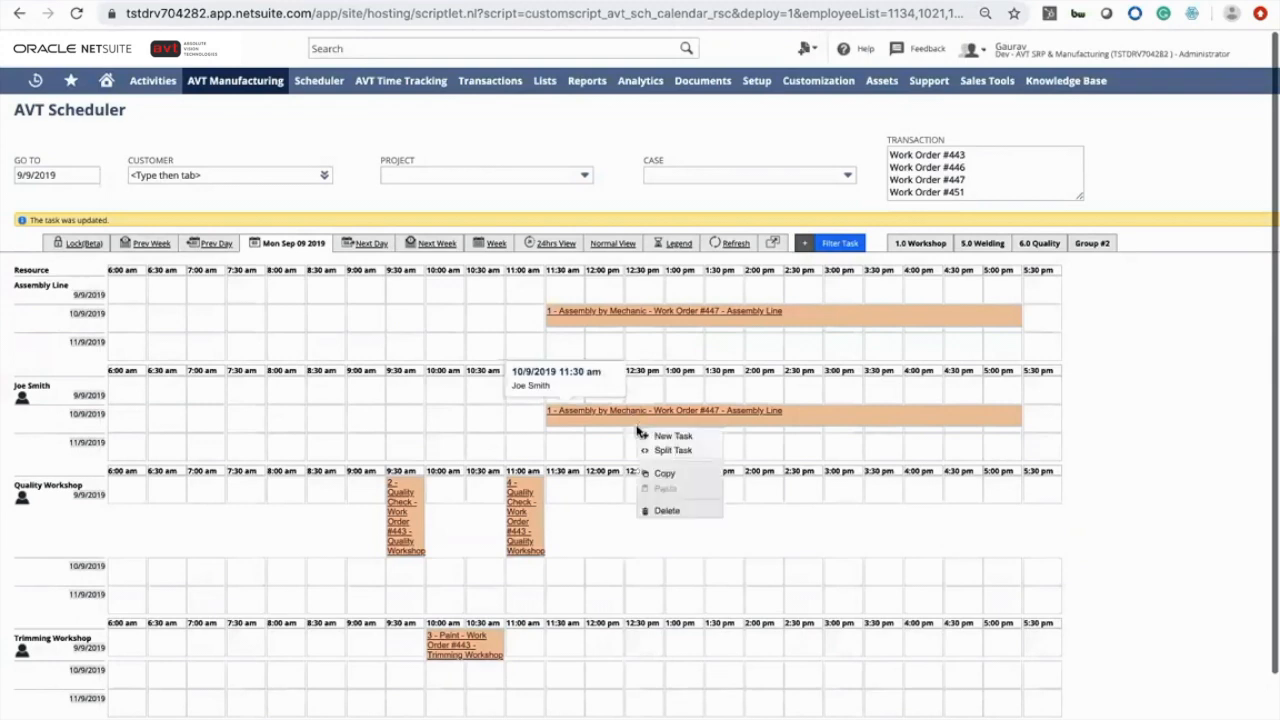
pyautogui.click(675, 515)
pyautogui.click(791, 166)
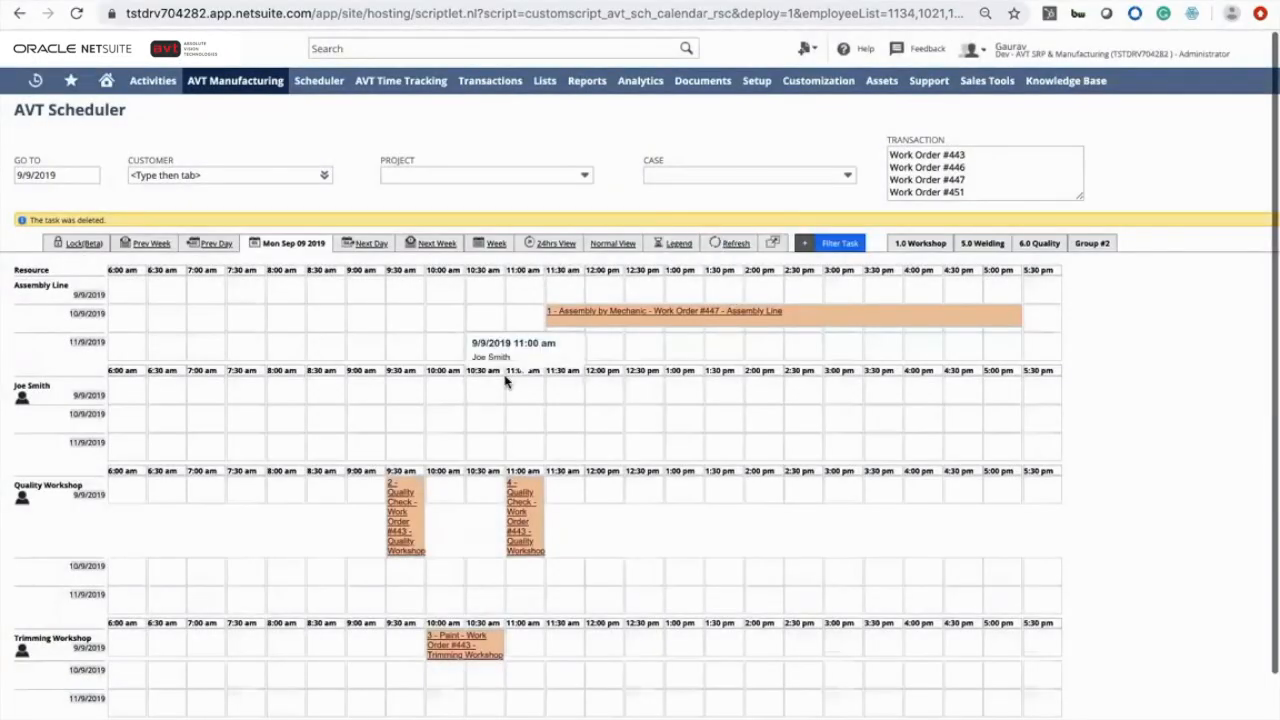
# Review the workshop rows in the day view, expand the task filters and examine the options for the number of days.
pyautogui.scroll(-1, 466, 422)
pyautogui.scroll(1, 329, 371)
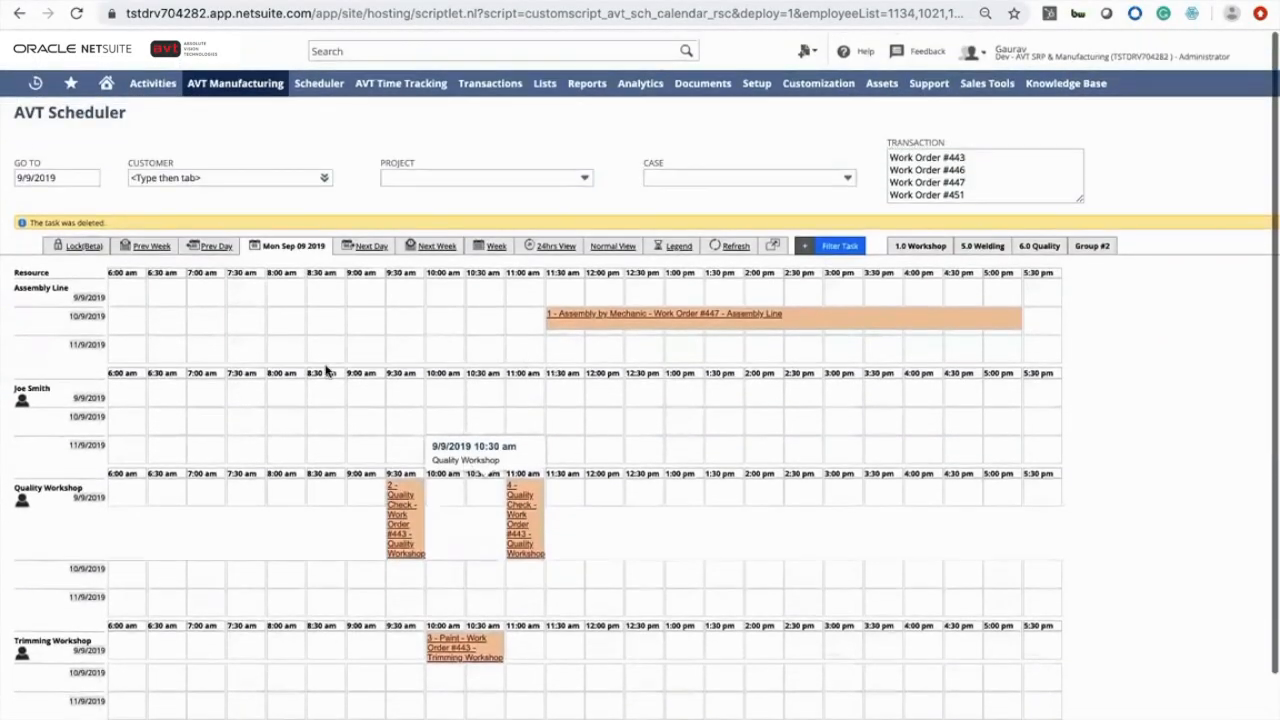
pyautogui.scroll(-1, 190, 470)
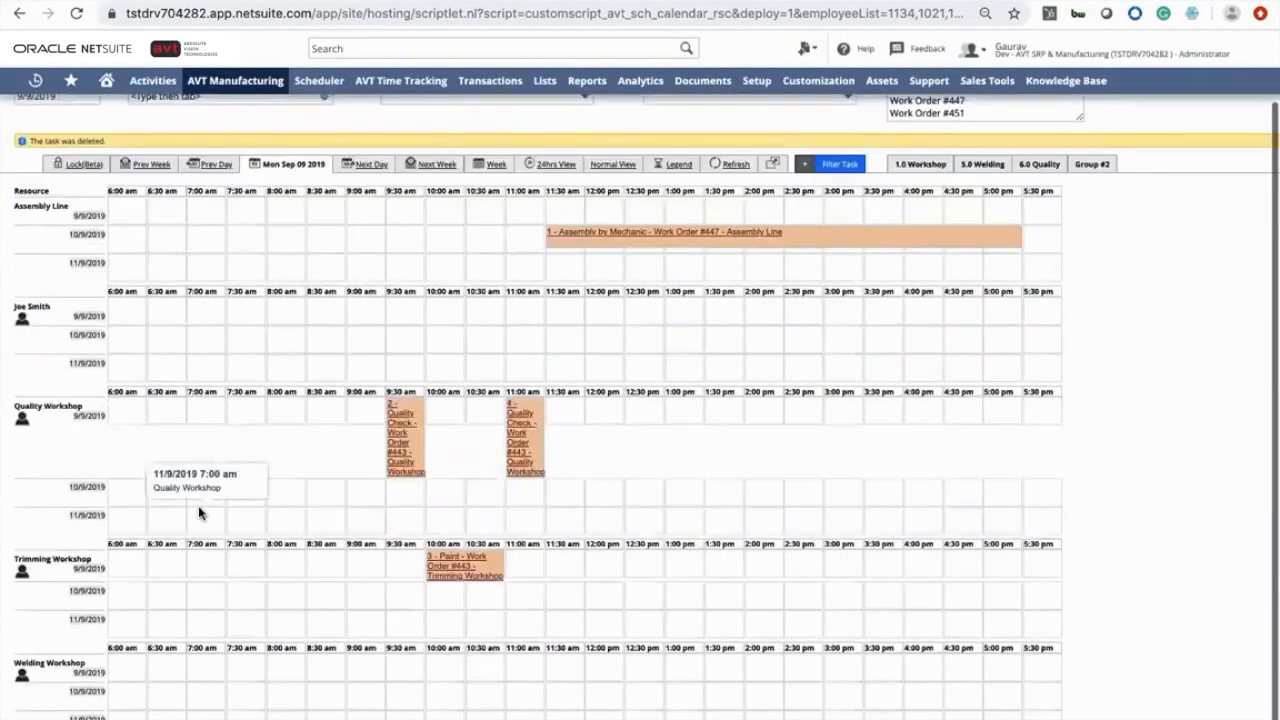
pyautogui.scroll(1, 199, 513)
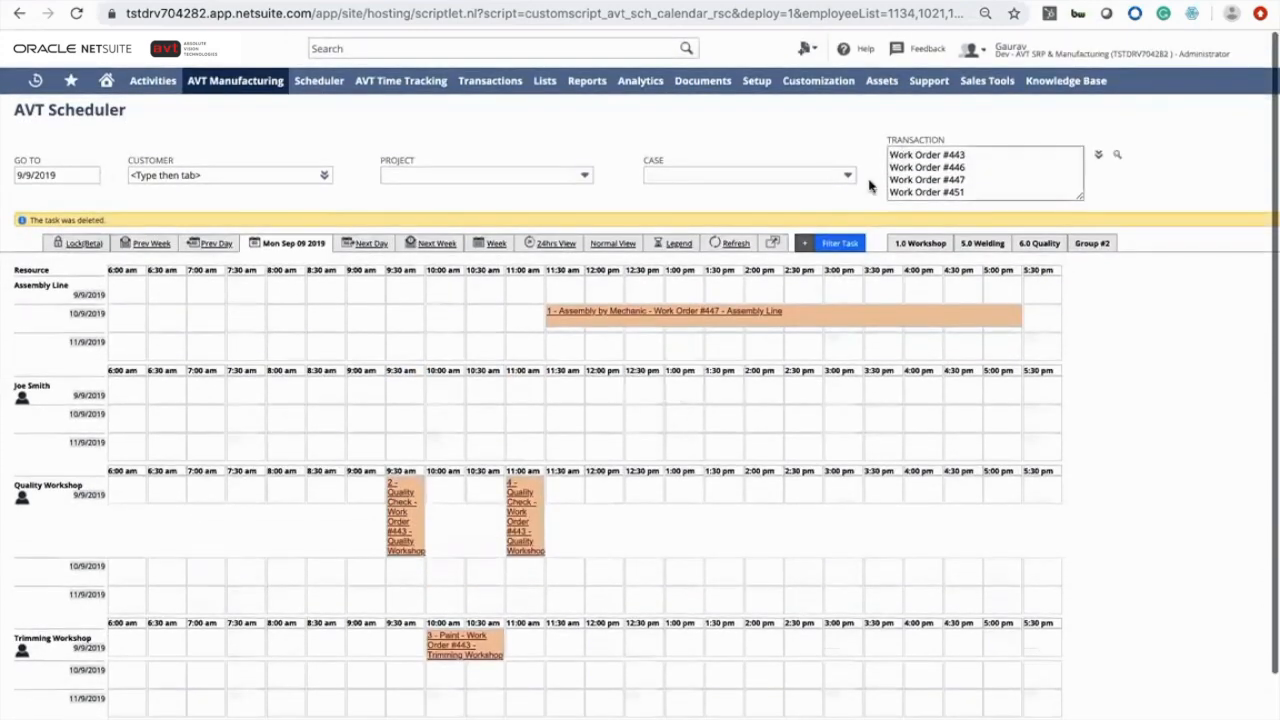
pyautogui.click(803, 245)
pyautogui.click(543, 260)
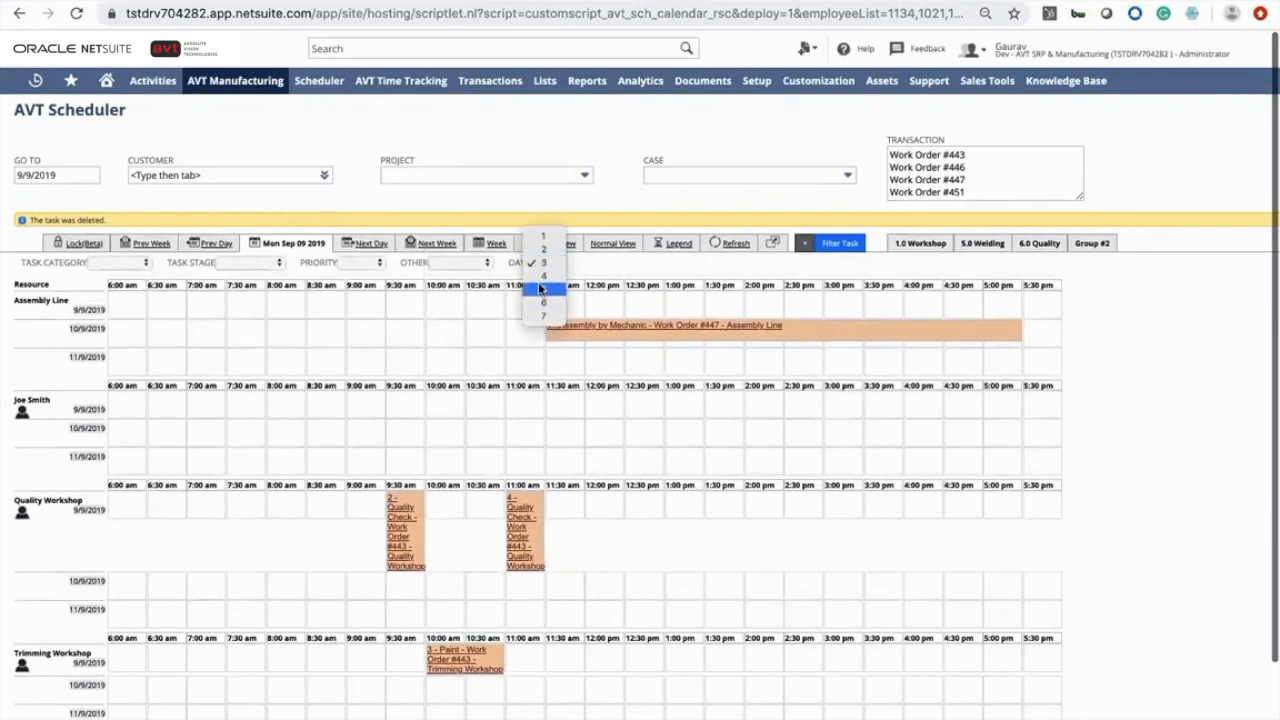
pyautogui.click(174, 270)
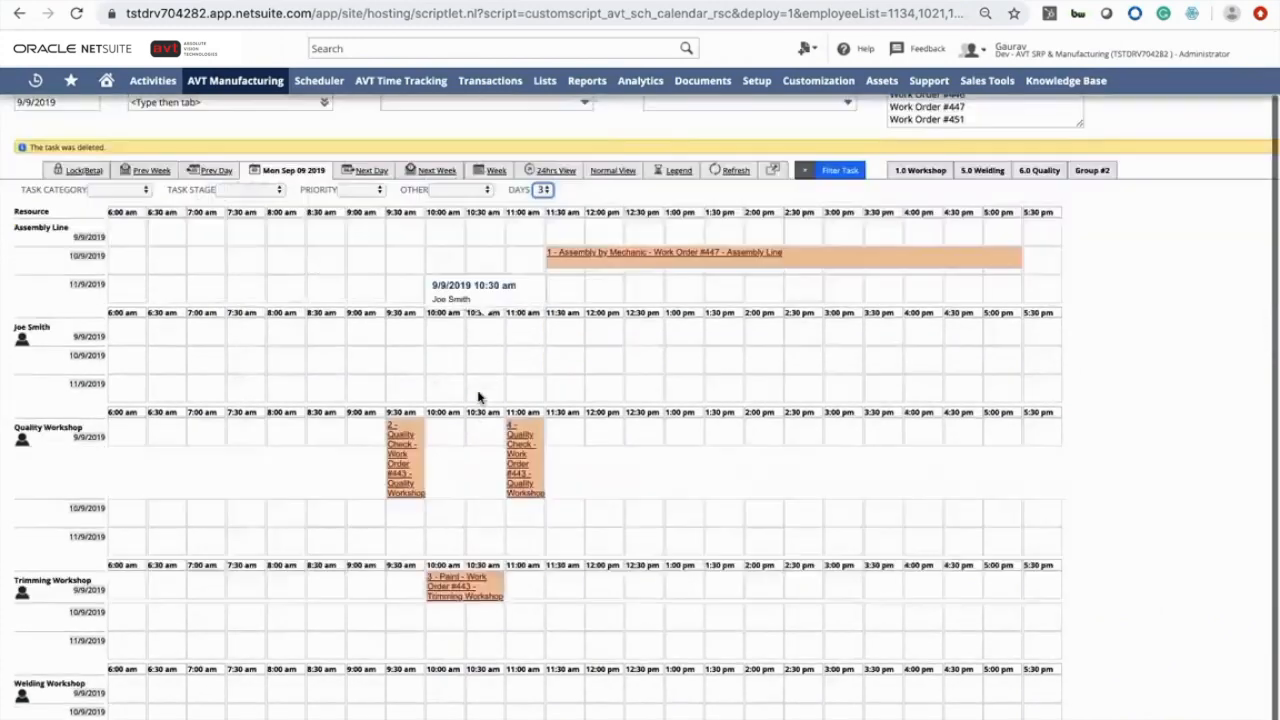
# Review the resource rows in the three-day scheduler view and switch to the week view.
pyautogui.scroll(-1, 479, 401)
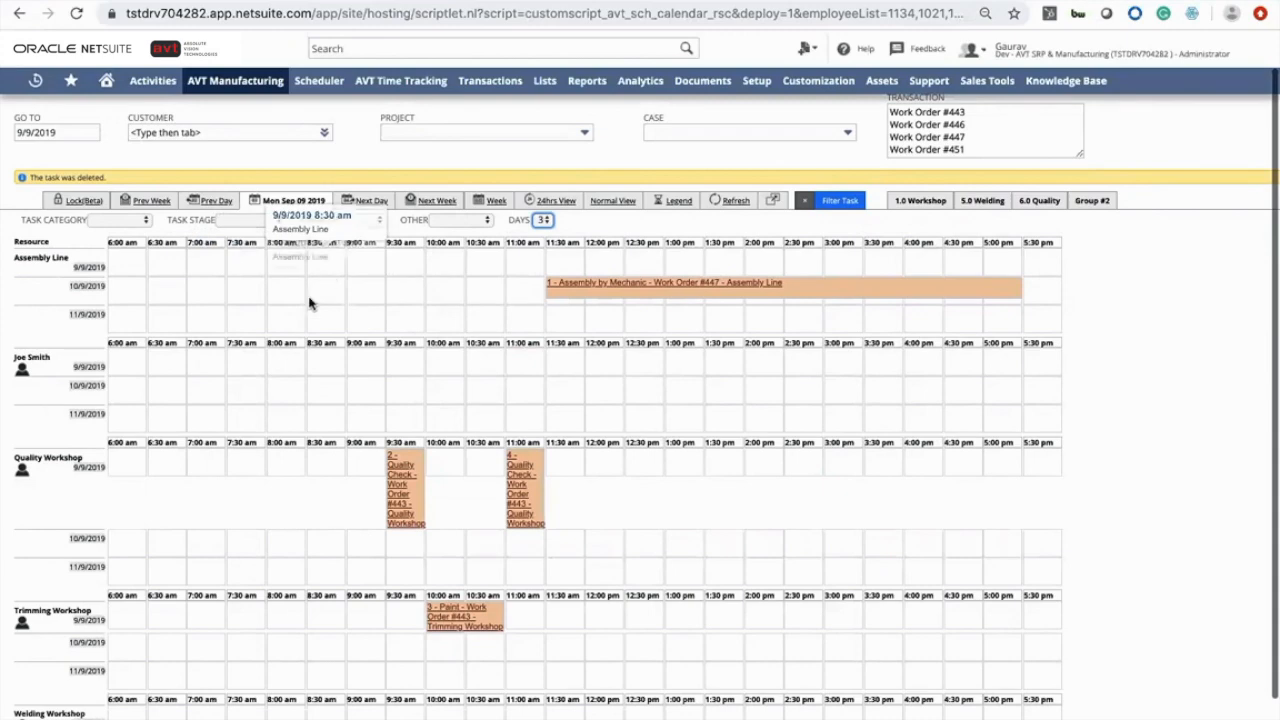
pyautogui.scroll(-1, 278, 418)
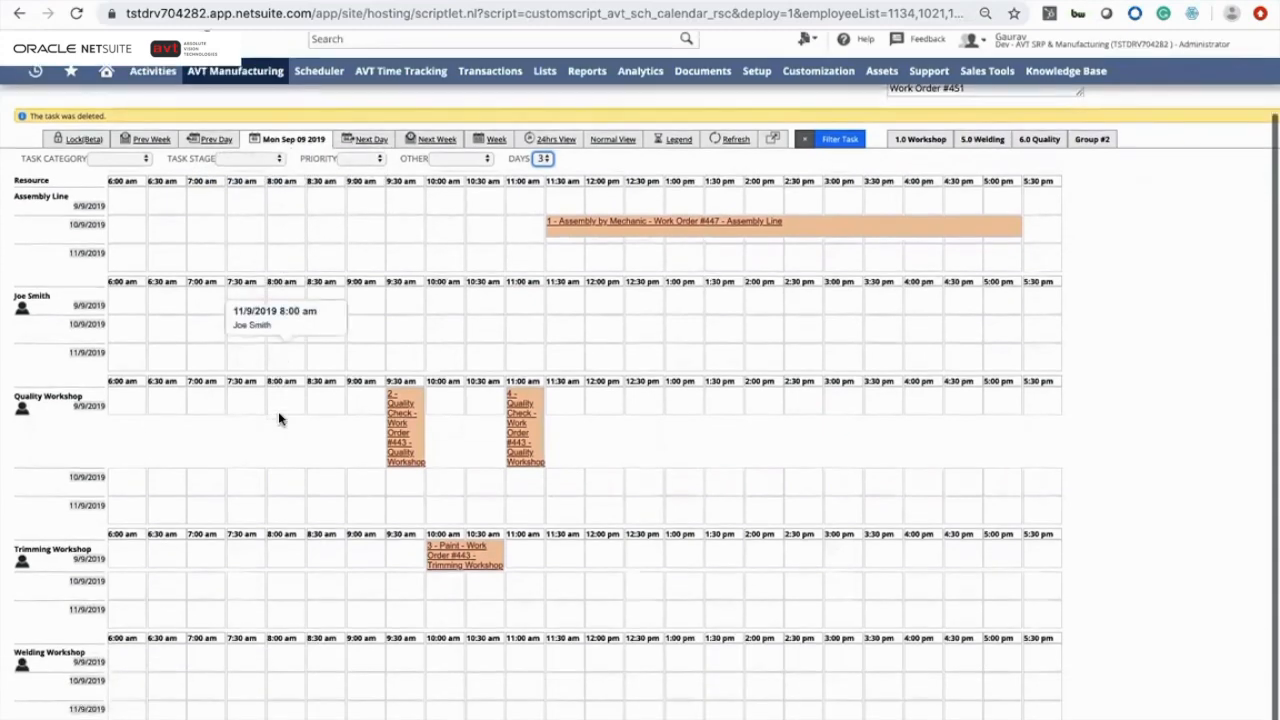
pyautogui.scroll(2, 278, 417)
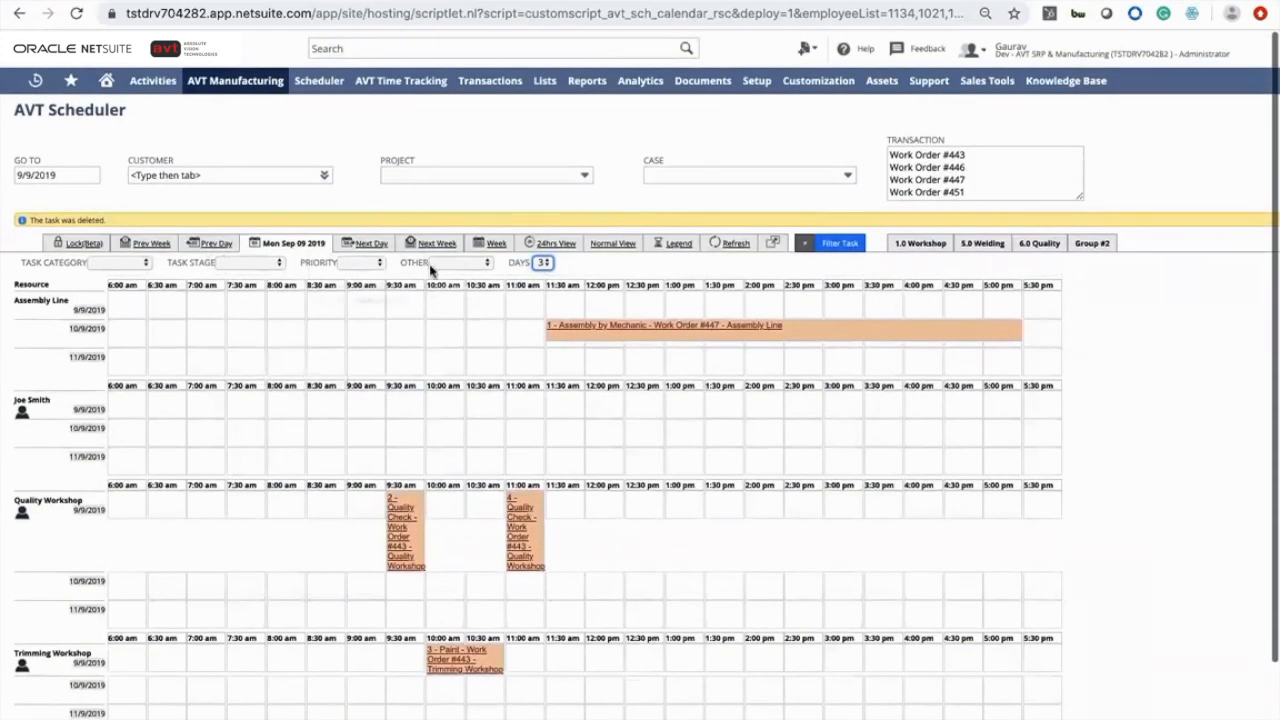
pyautogui.click(493, 245)
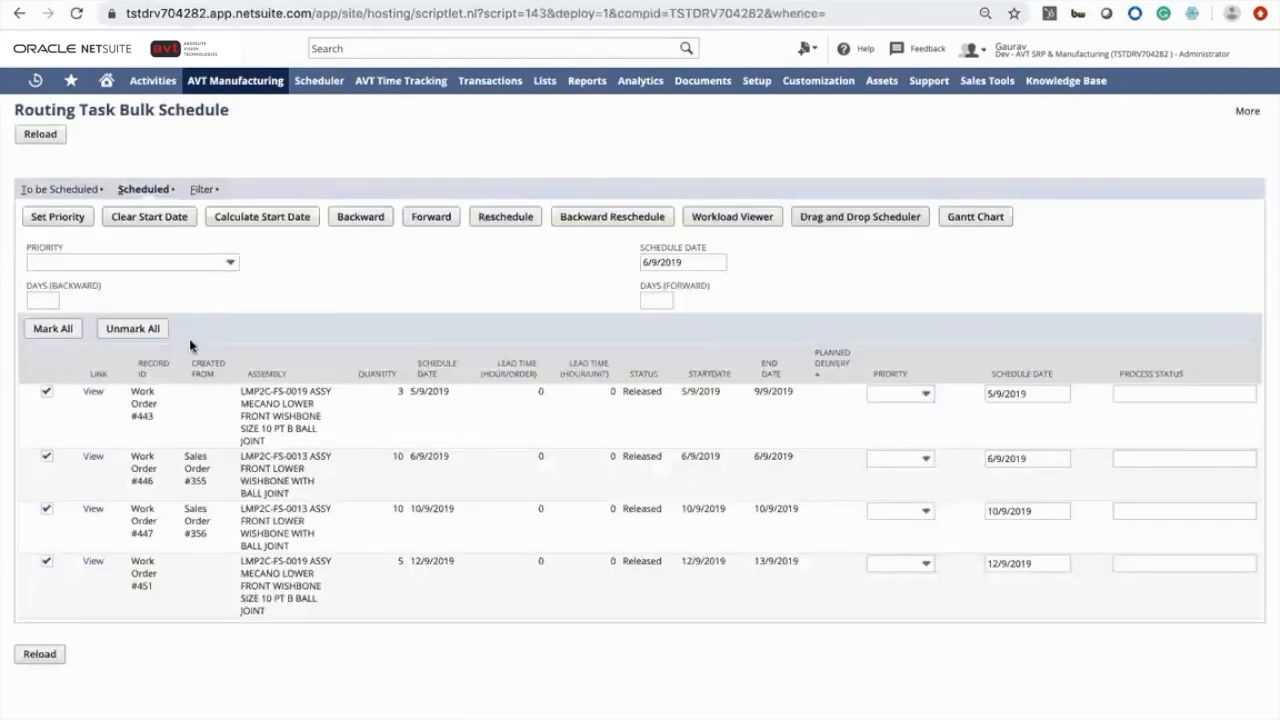
# Open the list of work orders still to be scheduled and examine the priority options for Work Order #473.
pyautogui.click(78, 191)
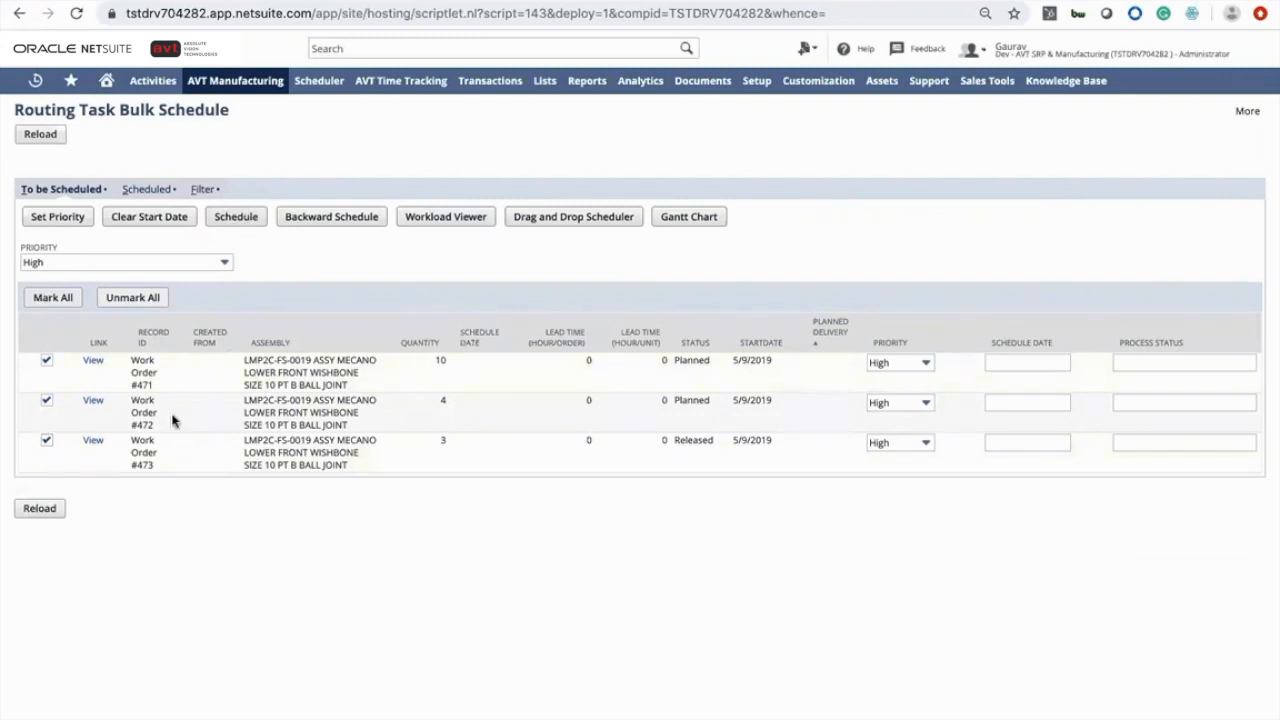
pyautogui.click(910, 445)
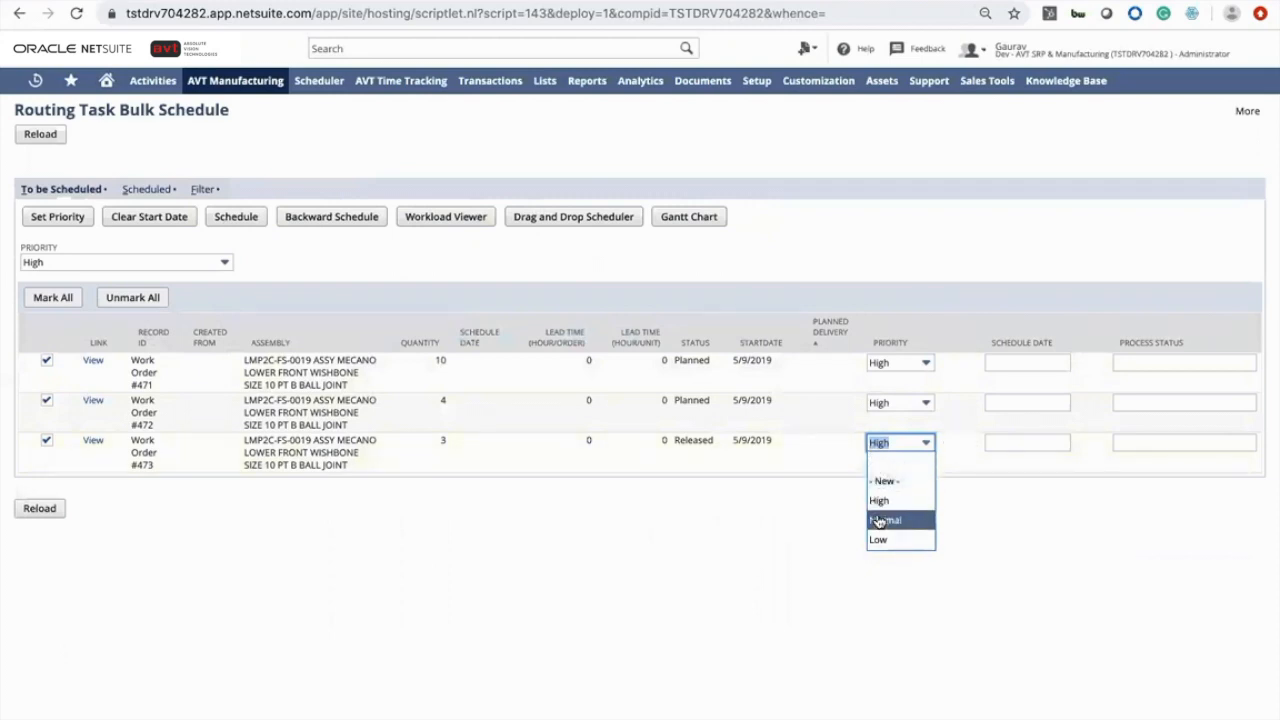
pyautogui.click(795, 502)
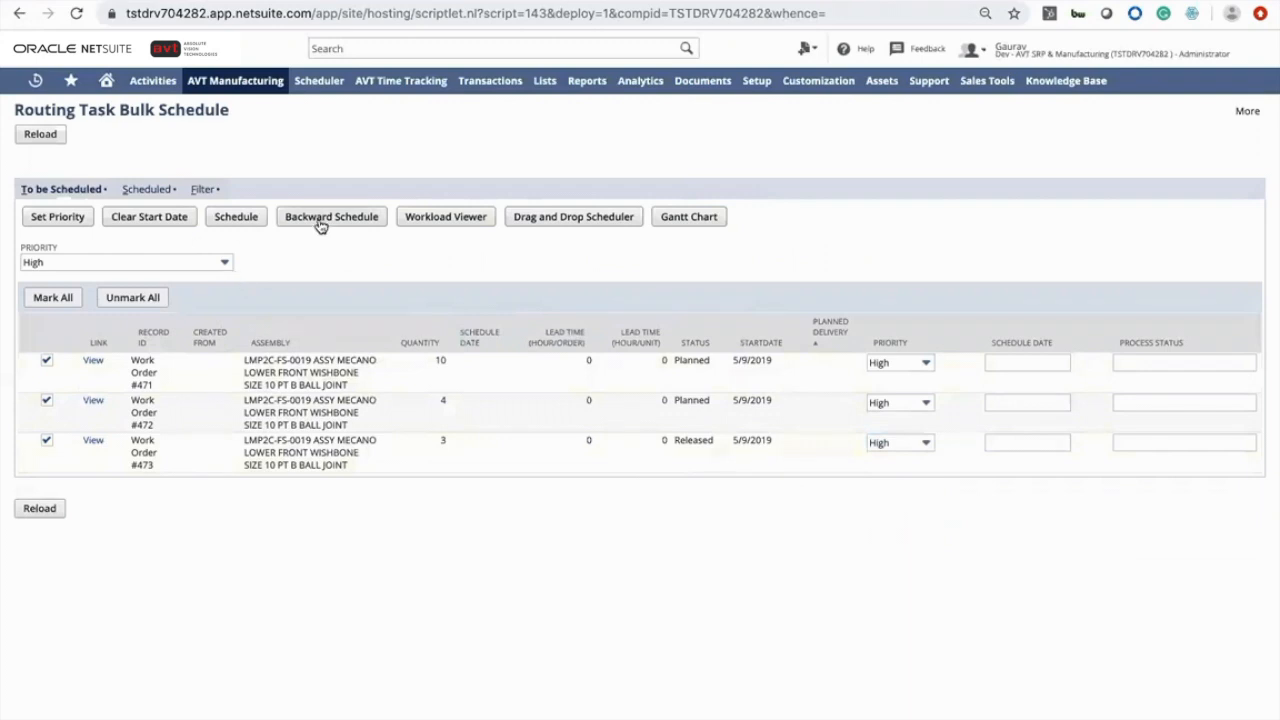
# Set the schedule date of Work Order #471 to 9/9/2019 and try to schedule the marked work orders.
pyautogui.click(238, 216)
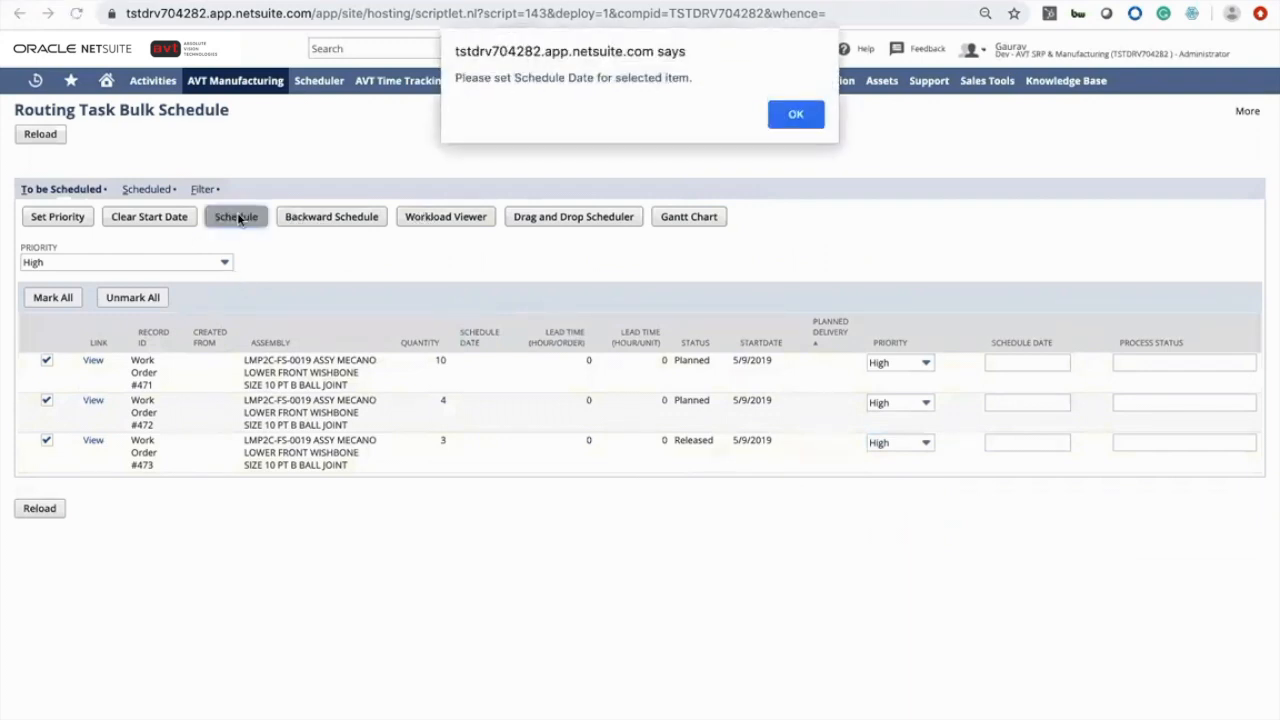
pyautogui.click(796, 114)
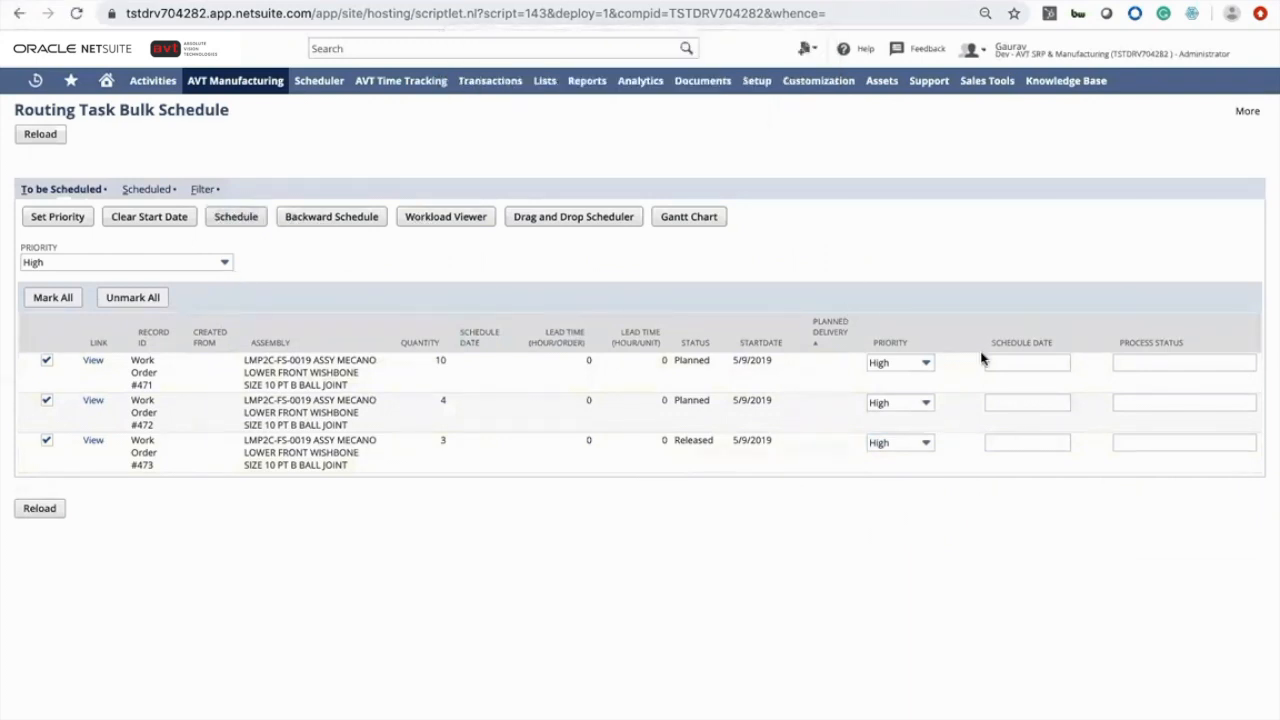
pyautogui.click(1017, 362)
pyautogui.click(1082, 362)
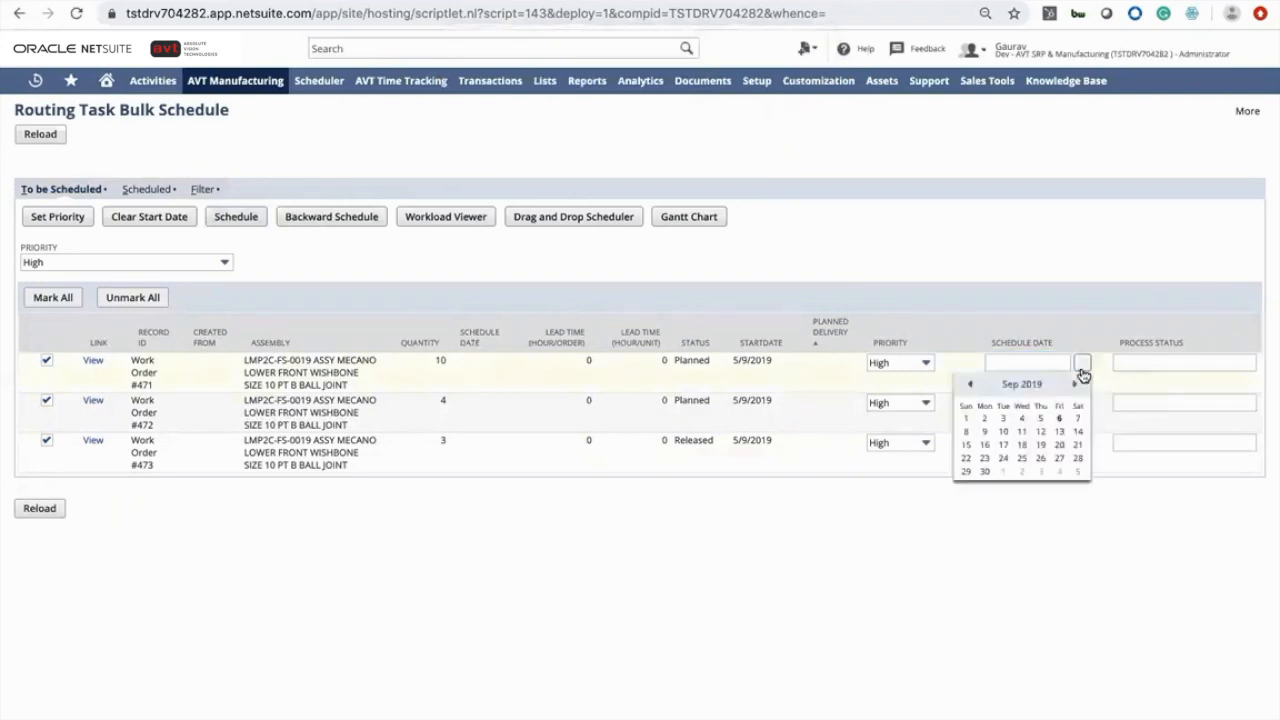
pyautogui.click(984, 431)
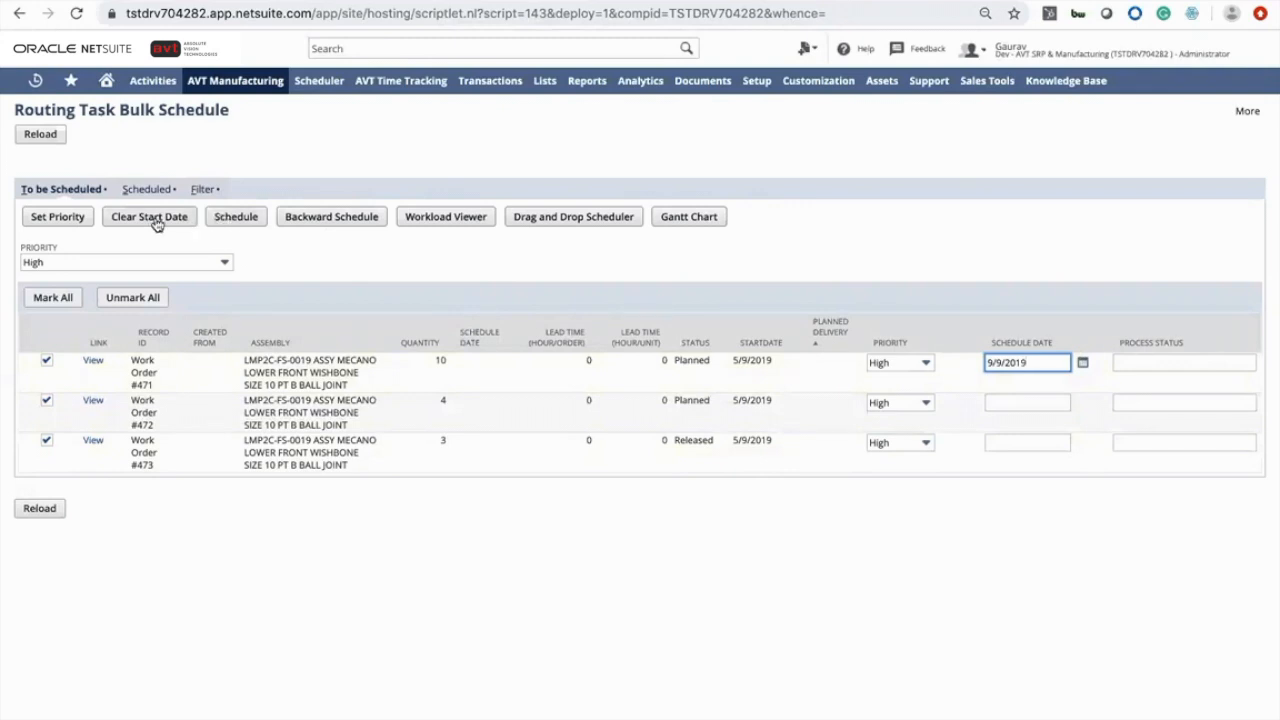
pyautogui.click(225, 222)
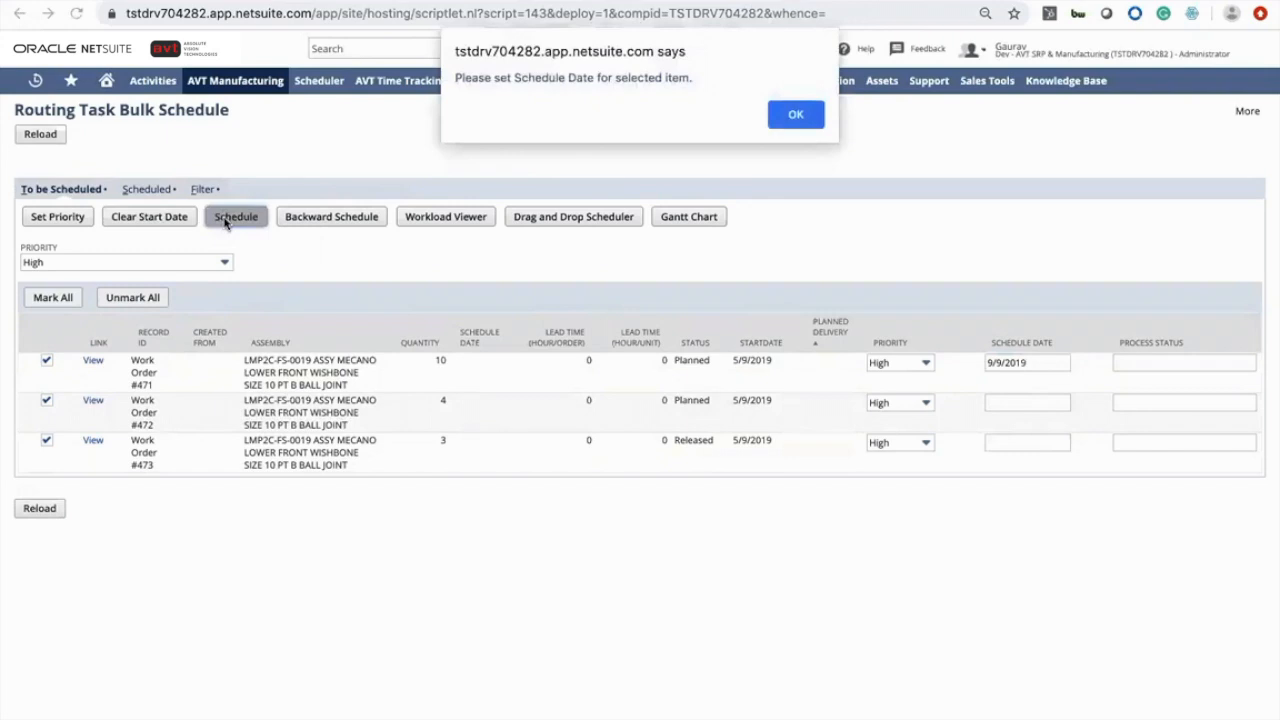
pyautogui.click(778, 116)
# Set the schedule date of Work Orders #472 and #473 to 9/9/2019 and schedule all three marked work orders.
pyautogui.click(983, 400)
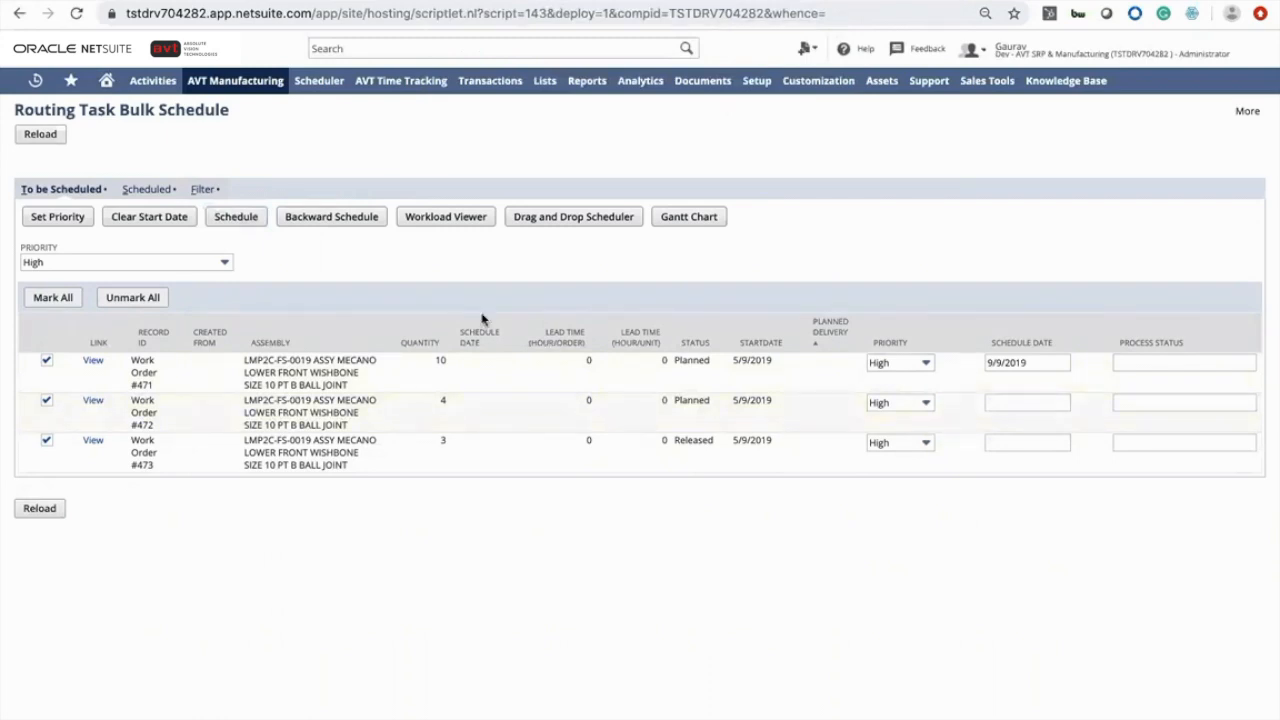
pyautogui.click(1034, 402)
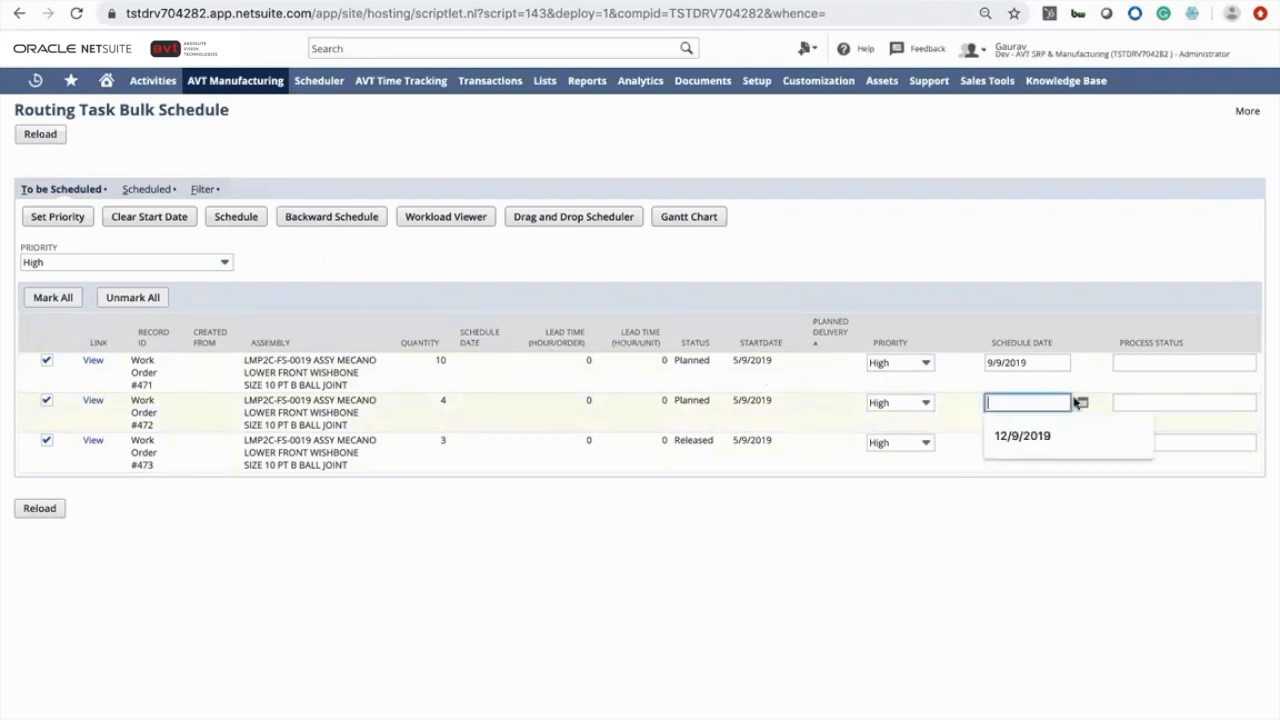
pyautogui.click(1080, 403)
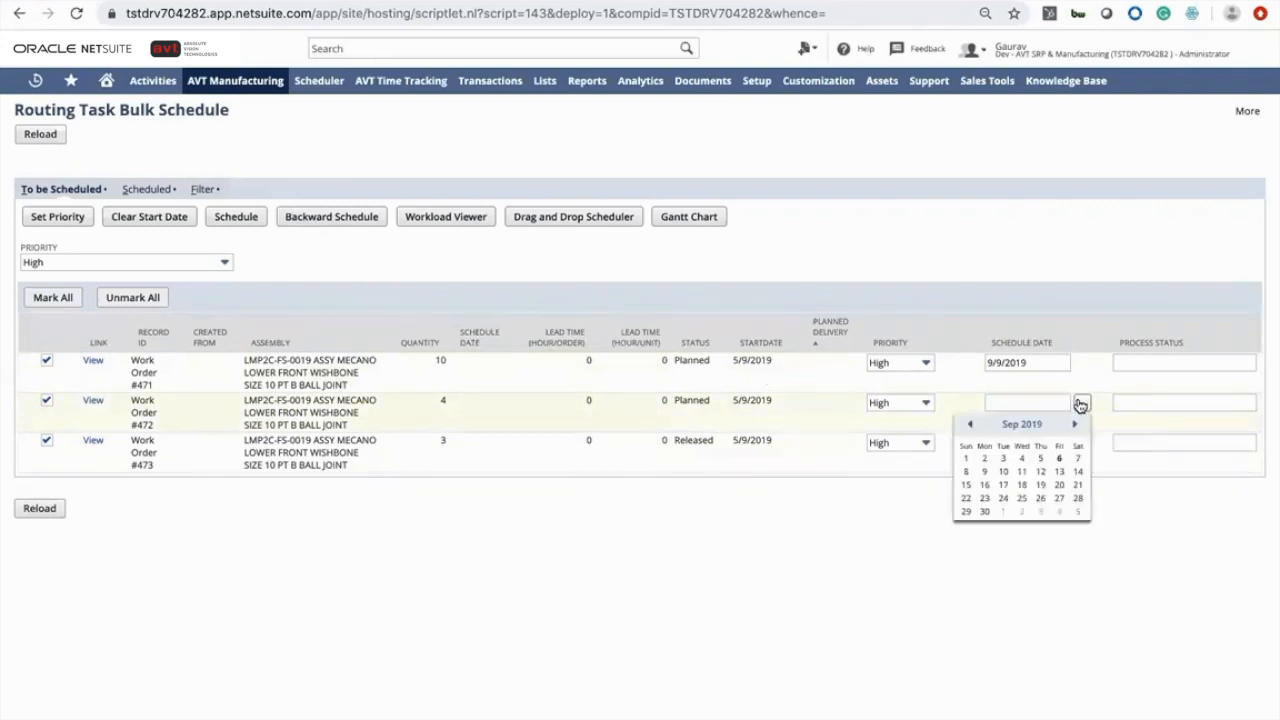
pyautogui.click(984, 471)
pyautogui.click(1083, 442)
pyautogui.click(985, 512)
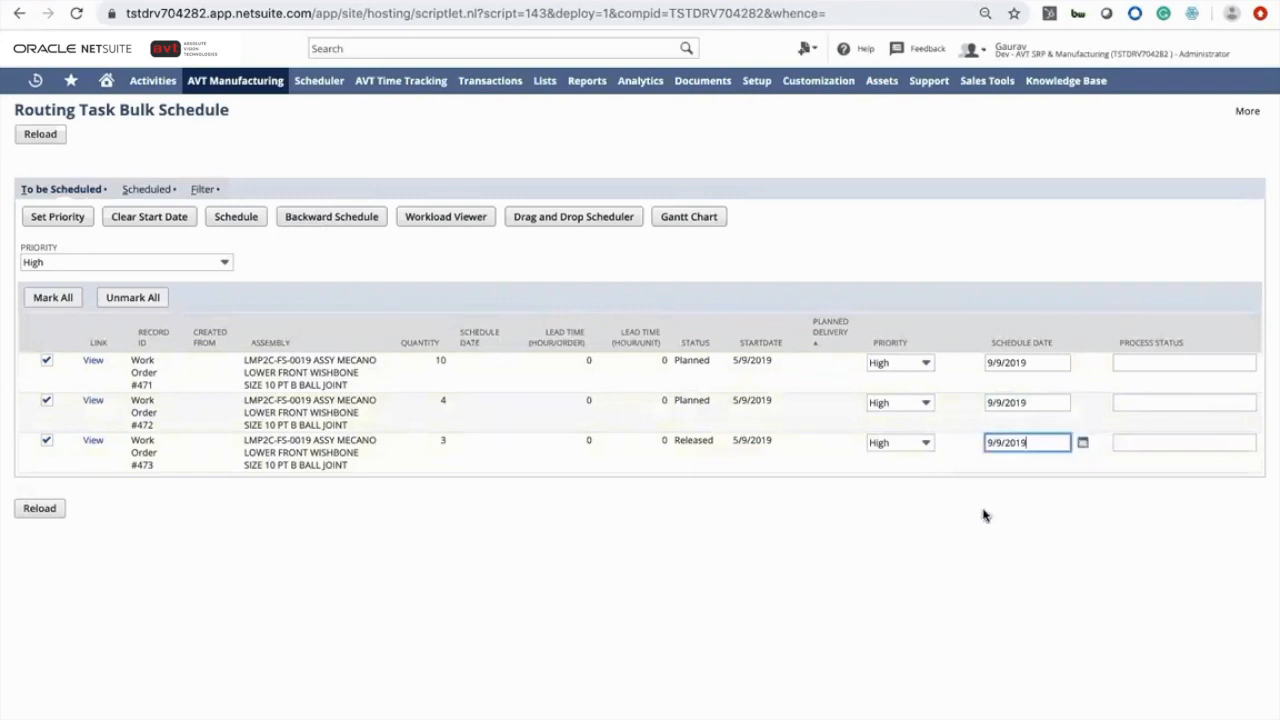
pyautogui.click(246, 224)
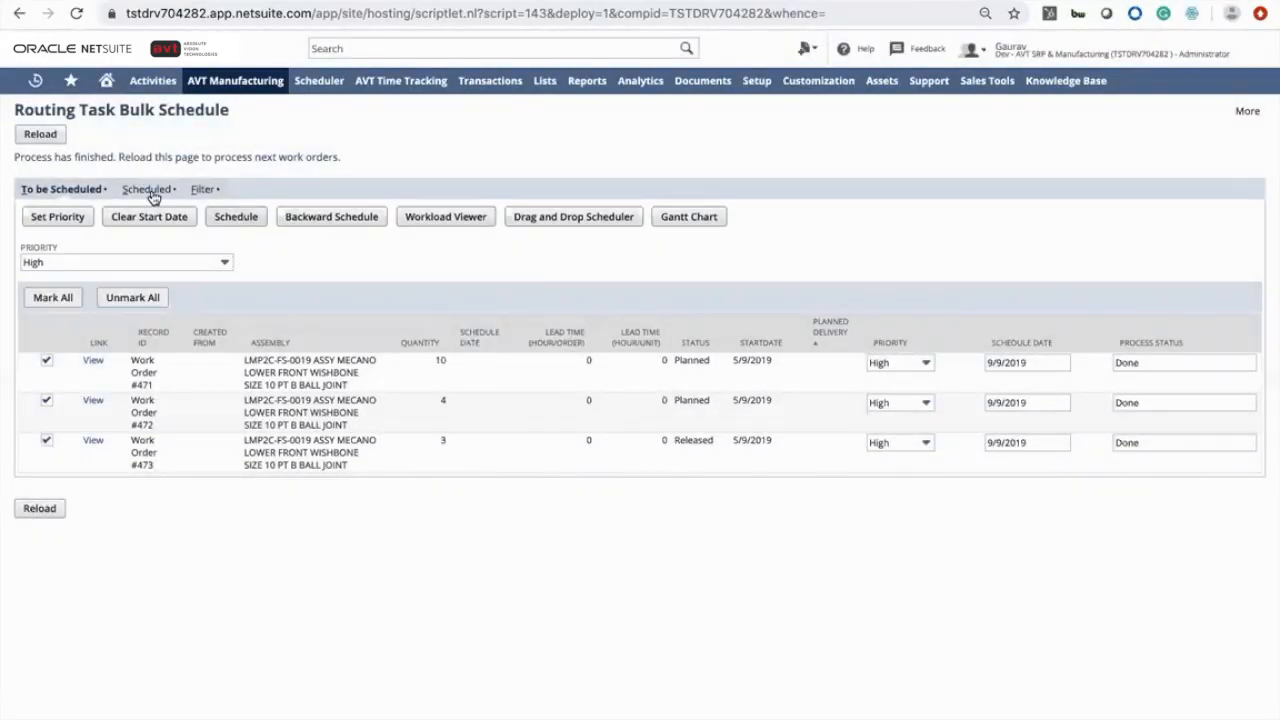
# Reload the bulk schedule page and review the start and end dates in the list of scheduled work orders.
pyautogui.click(38, 134)
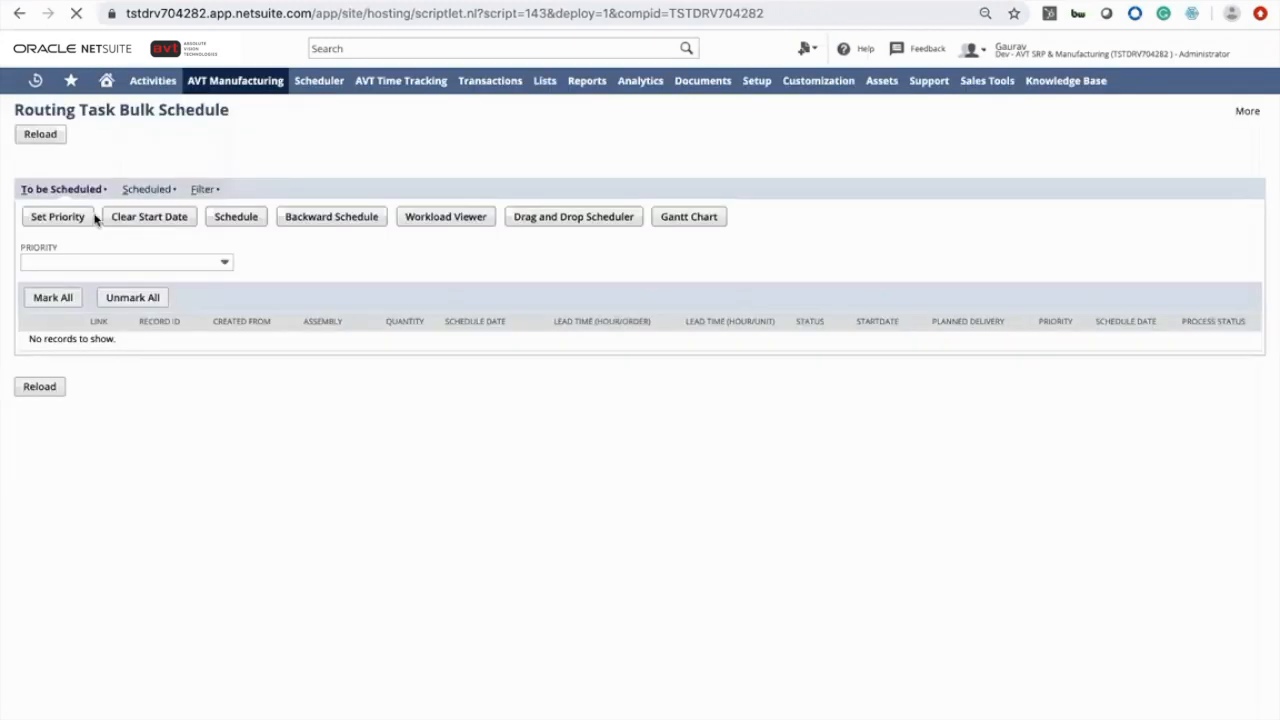
pyautogui.click(145, 190)
pyautogui.scroll(-2, 245, 500)
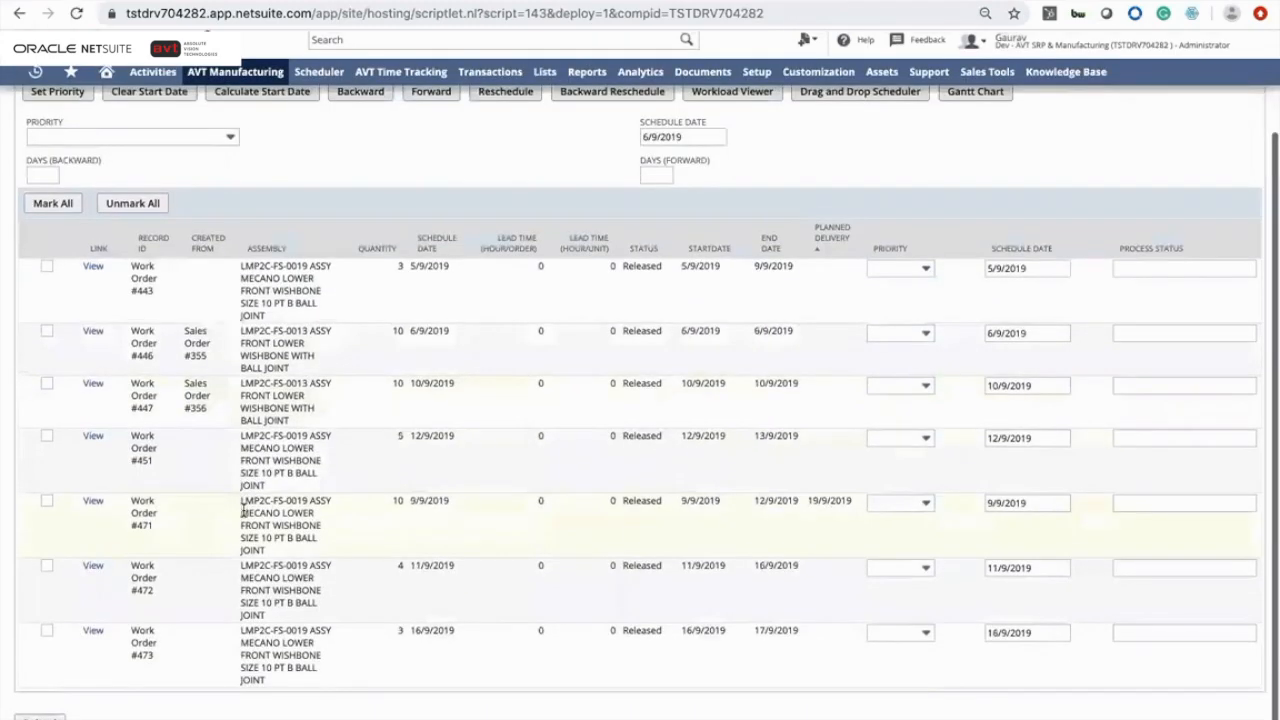
pyautogui.scroll(2, 243, 512)
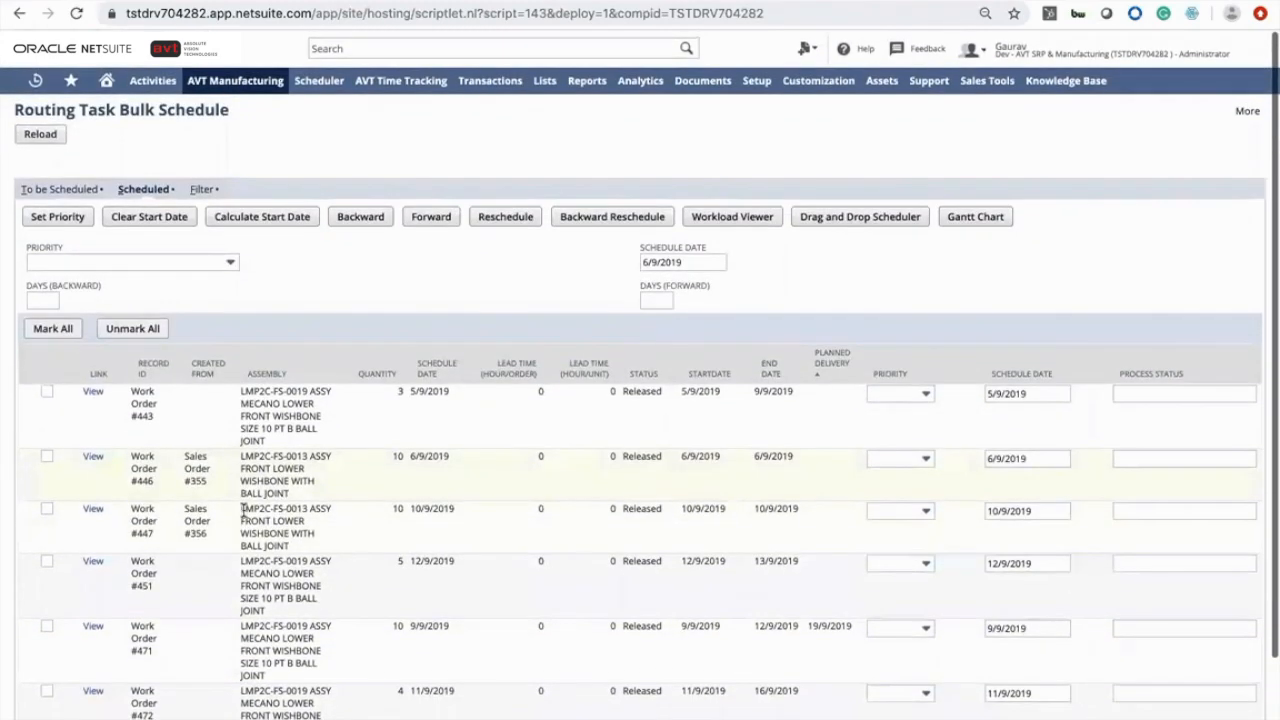
# Mark all scheduled work orders and open them in the Workload Viewer and the Gantt Chart.
pyautogui.click(68, 329)
pyautogui.click(752, 219)
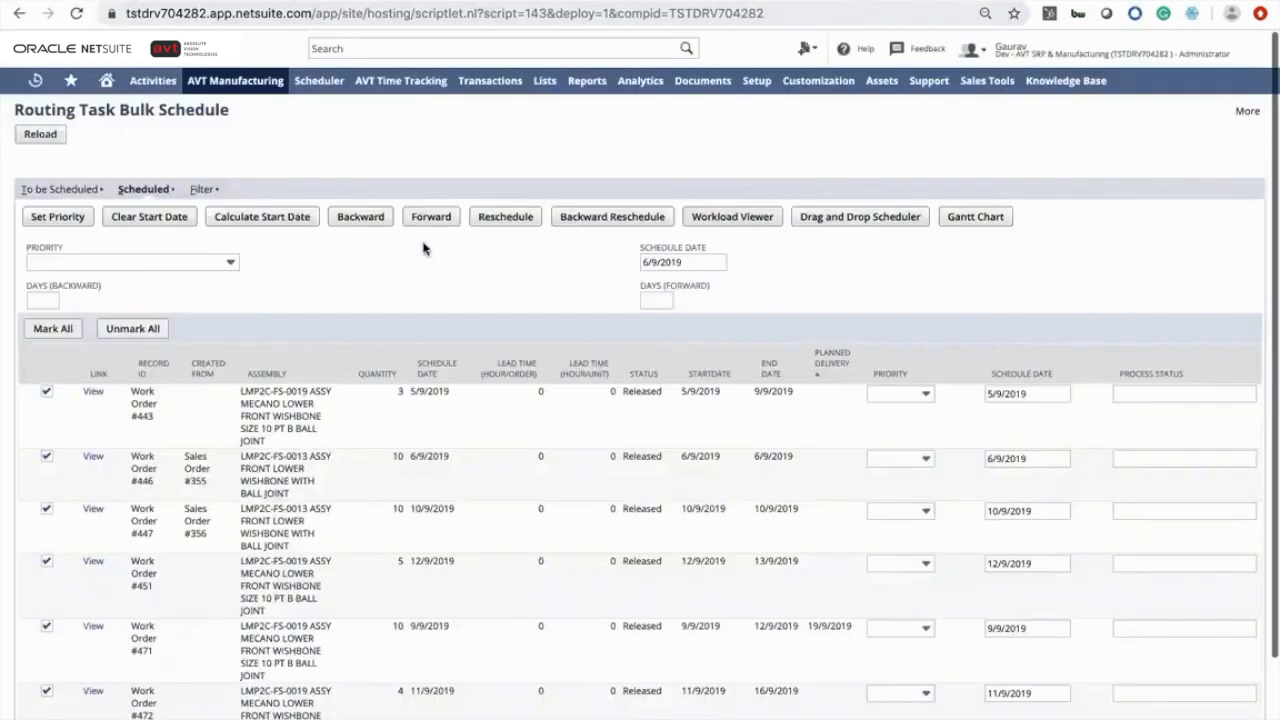
pyautogui.click(966, 219)
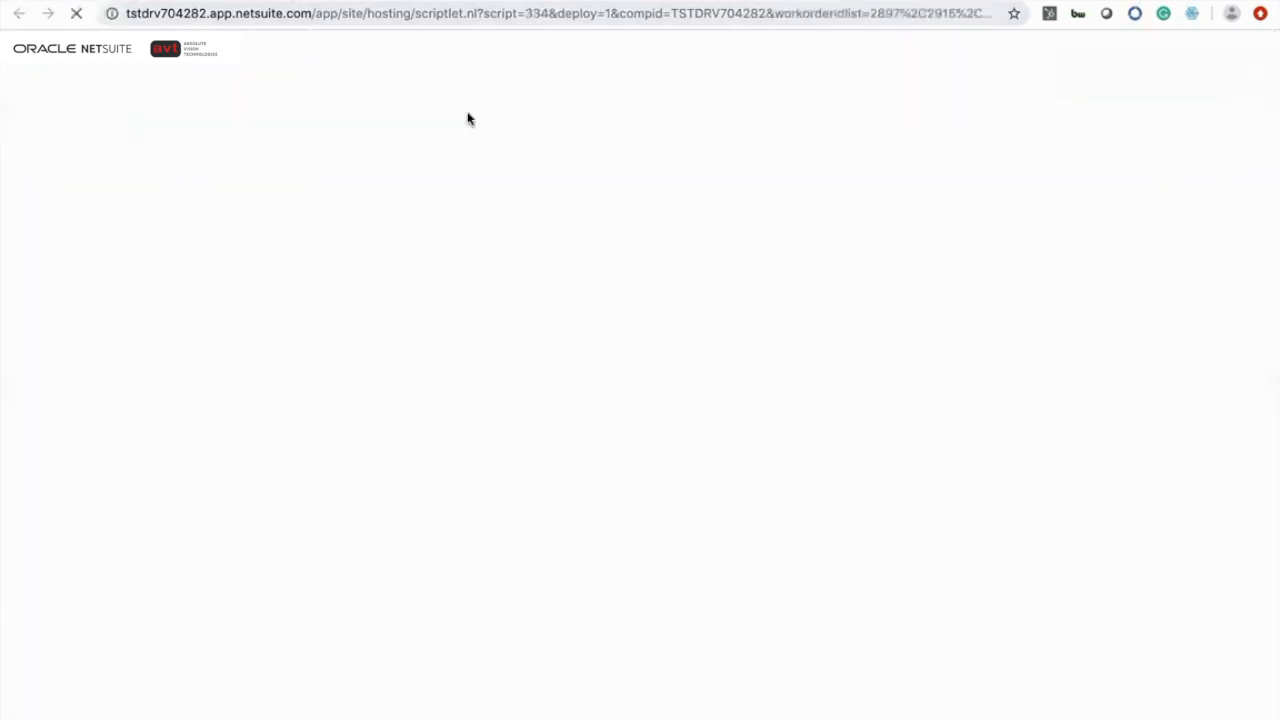
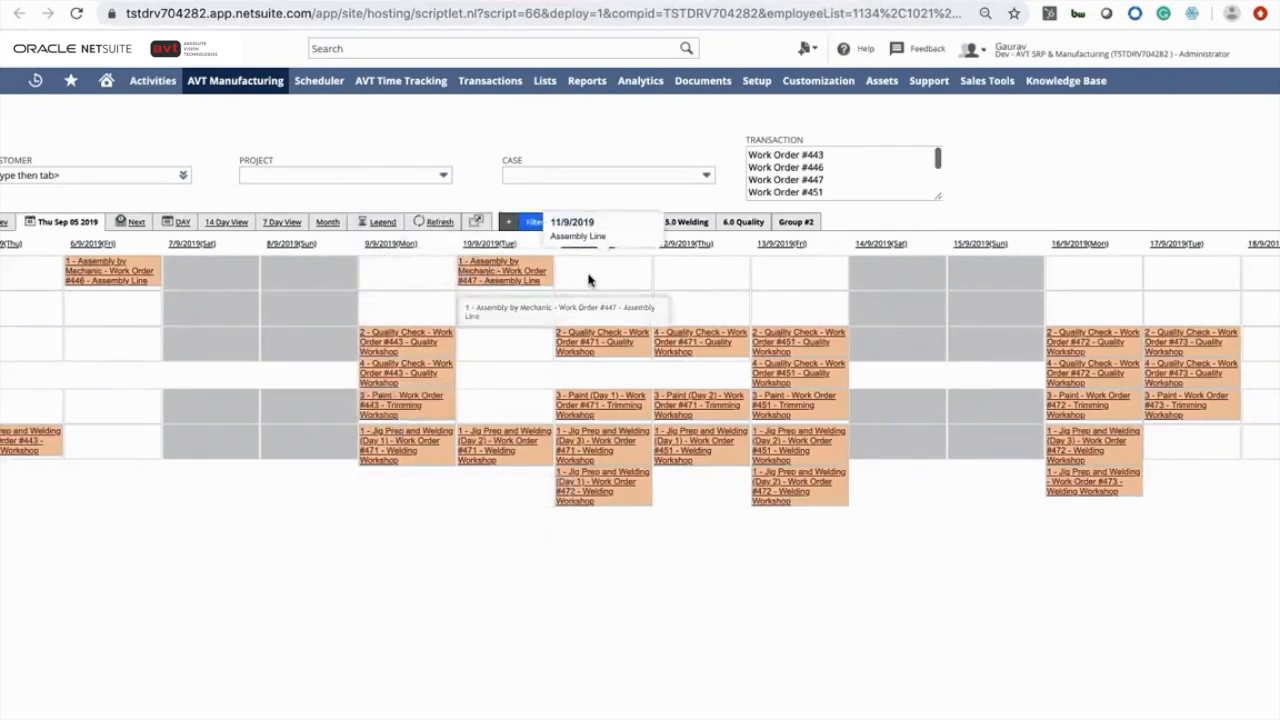
# Return from the scheduler calendar to the bulk schedule and clear the start dates of all marked scheduled work orders.
pyautogui.hscroll(-3, 588, 280)
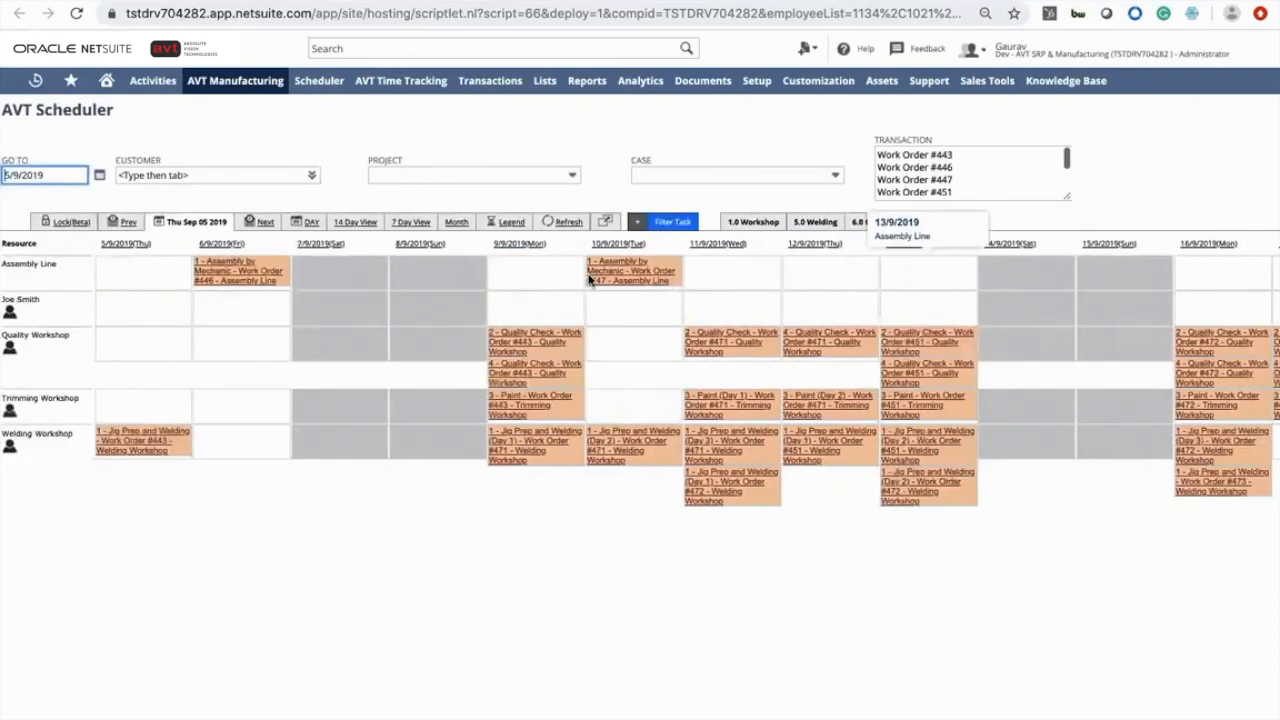
pyautogui.click(350, 2)
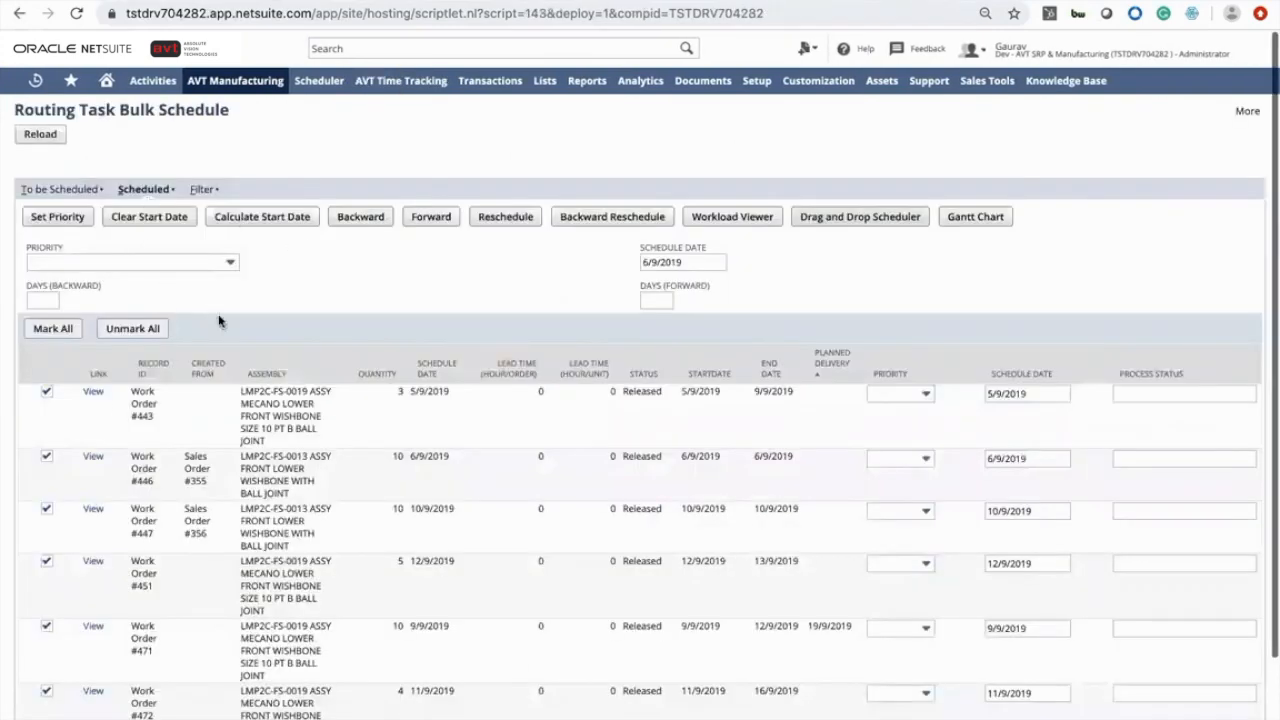
pyautogui.scroll(-3, 219, 321)
pyautogui.scroll(3, 200, 280)
pyautogui.click(167, 218)
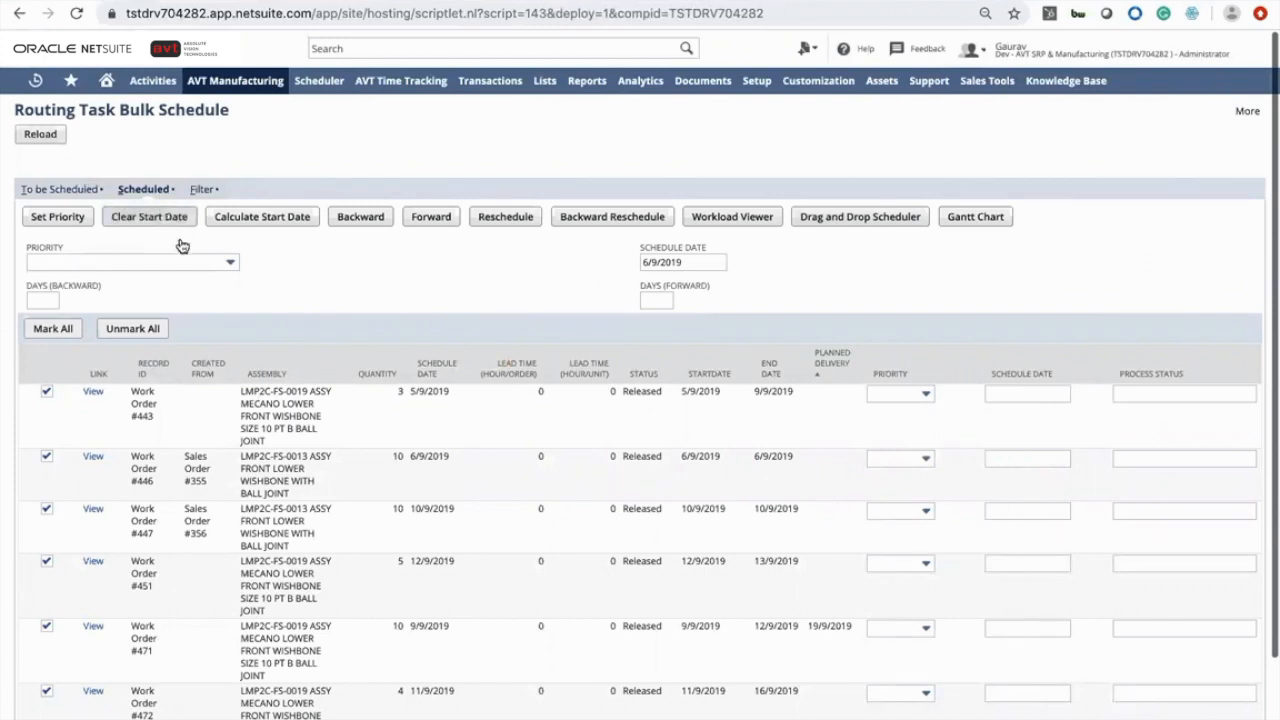
# Unmark Work Orders #451, #471, #472 and #473, leaving only #443, #446 and #447 selected.
pyautogui.scroll(-1, 55, 490)
pyautogui.scroll(-2, 55, 490)
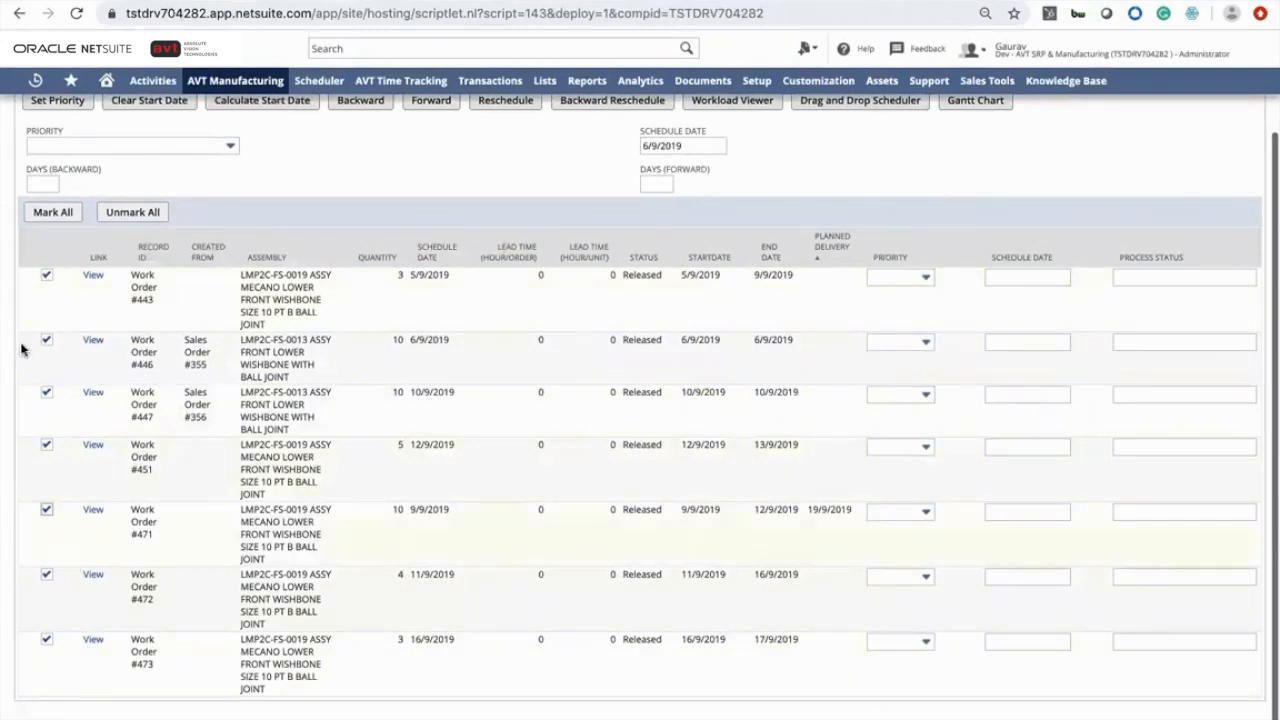
pyautogui.scroll(1, 90, 375)
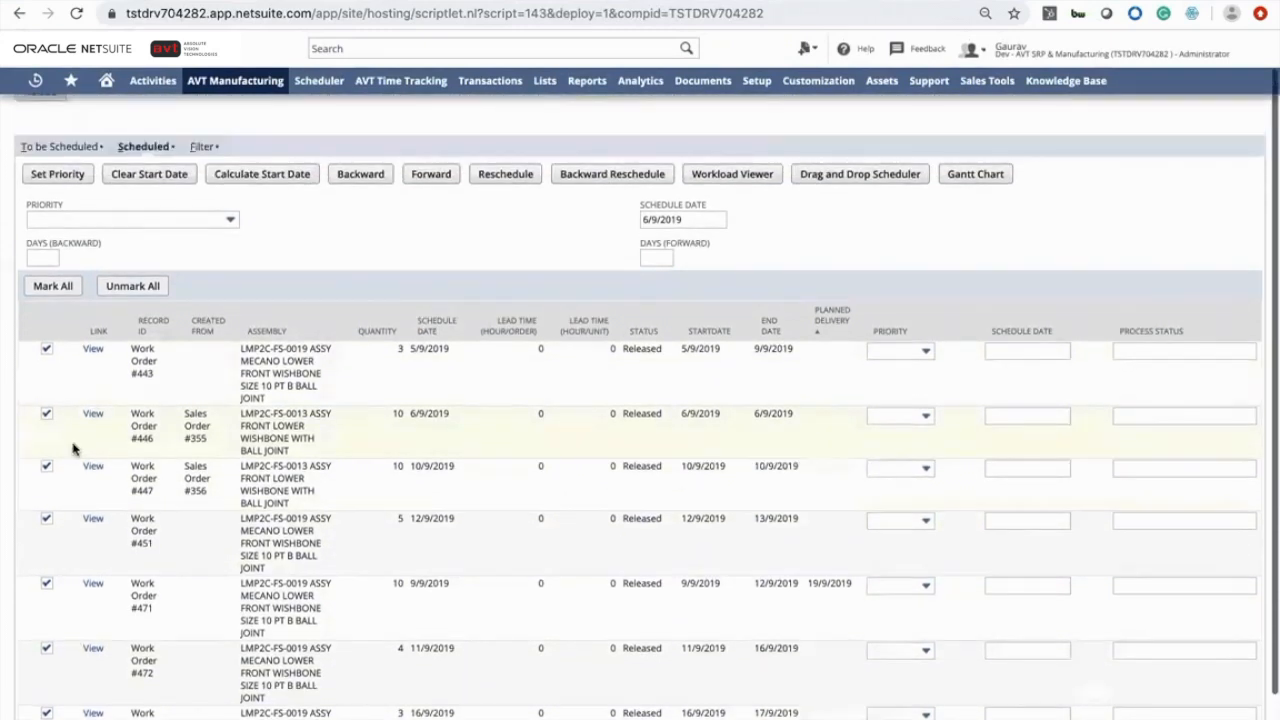
pyautogui.click(46, 519)
pyautogui.click(46, 584)
pyautogui.click(46, 649)
pyautogui.scroll(-1, 45, 651)
pyautogui.click(46, 641)
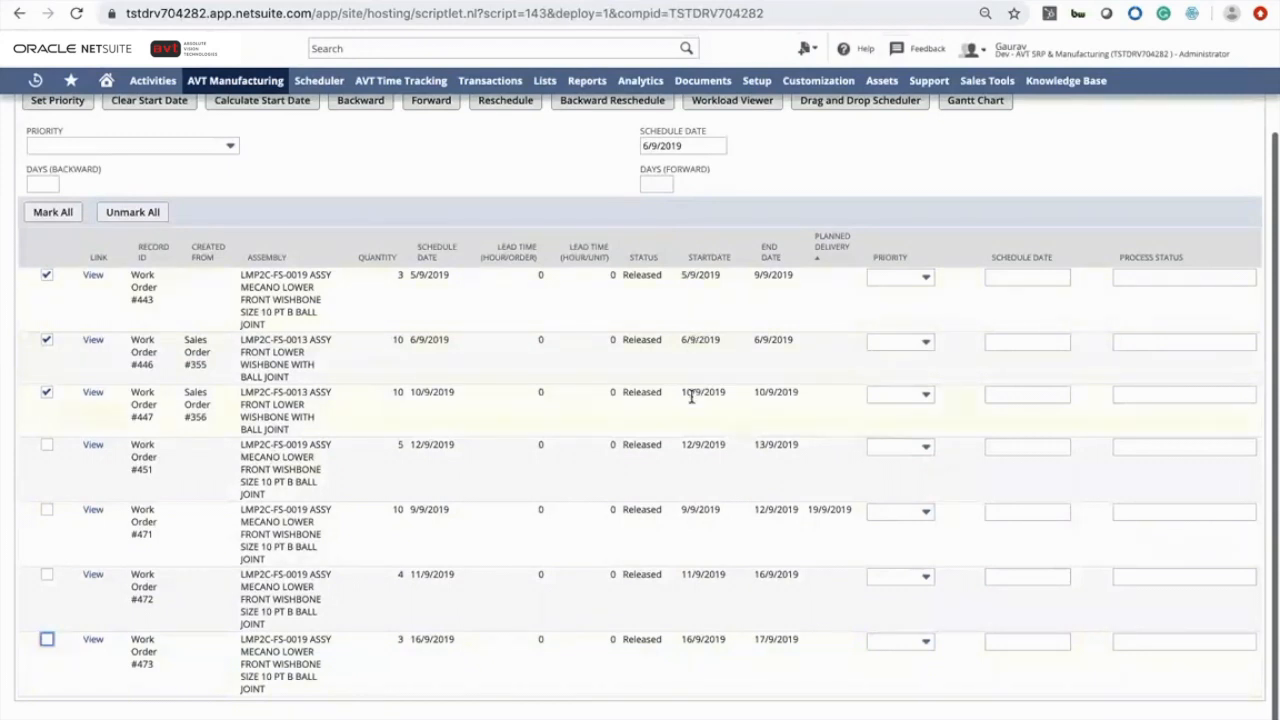
# Set the individual priority of Work Orders #443 and #446 to High.
pyautogui.click(918, 281)
pyautogui.click(912, 340)
pyautogui.click(909, 344)
pyautogui.click(902, 400)
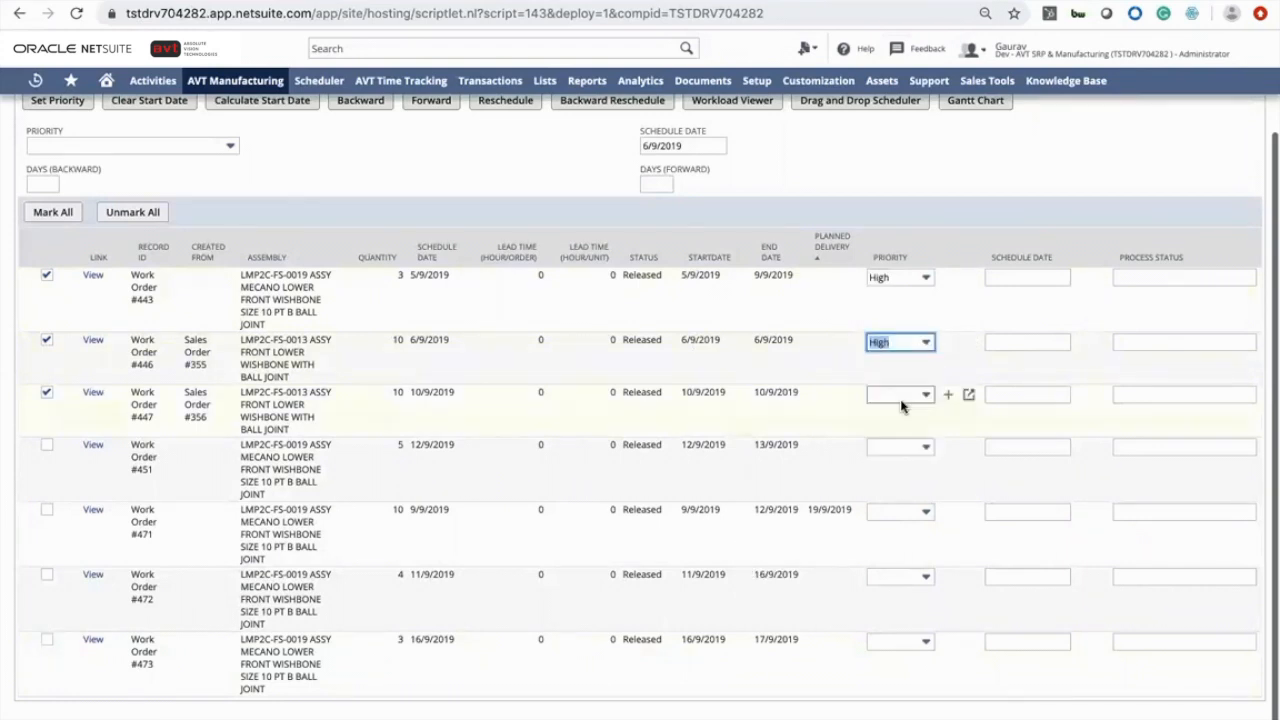
# Choose High as the bulk priority, apply it to all marked scheduled work orders and review the list.
pyautogui.scroll(2, 877, 300)
pyautogui.click(228, 256)
pyautogui.click(200, 310)
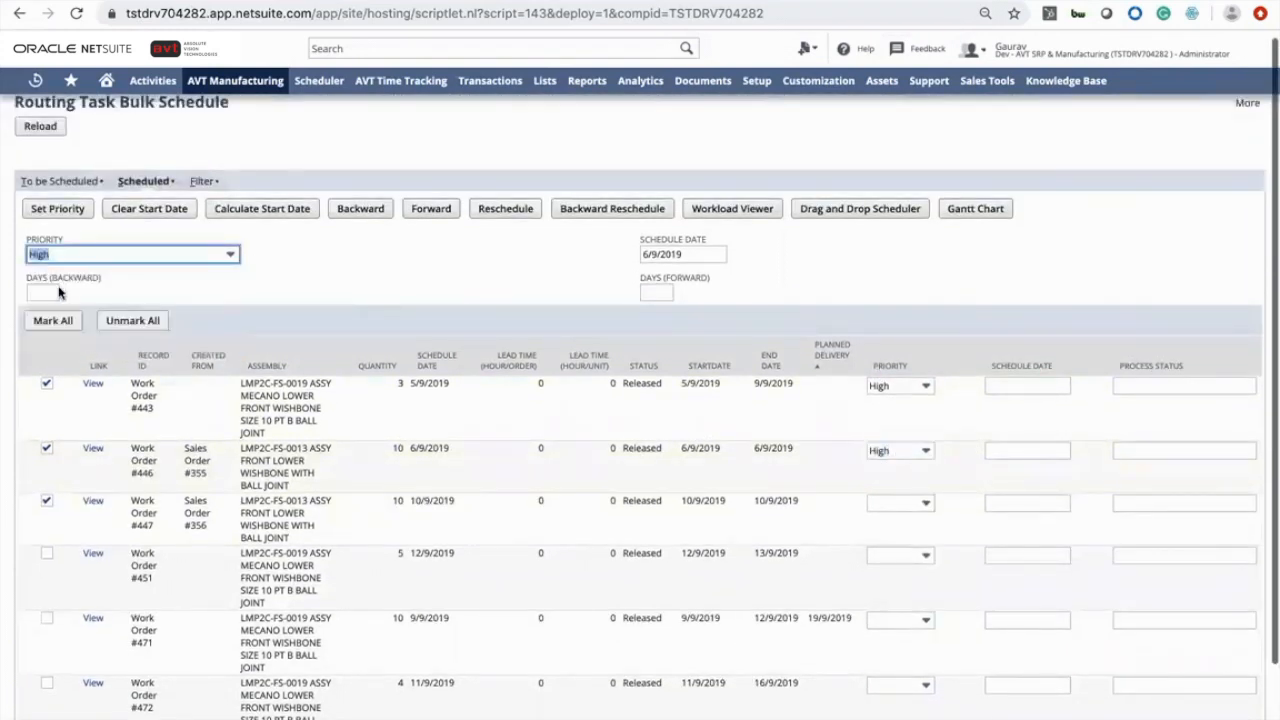
pyautogui.click(72, 210)
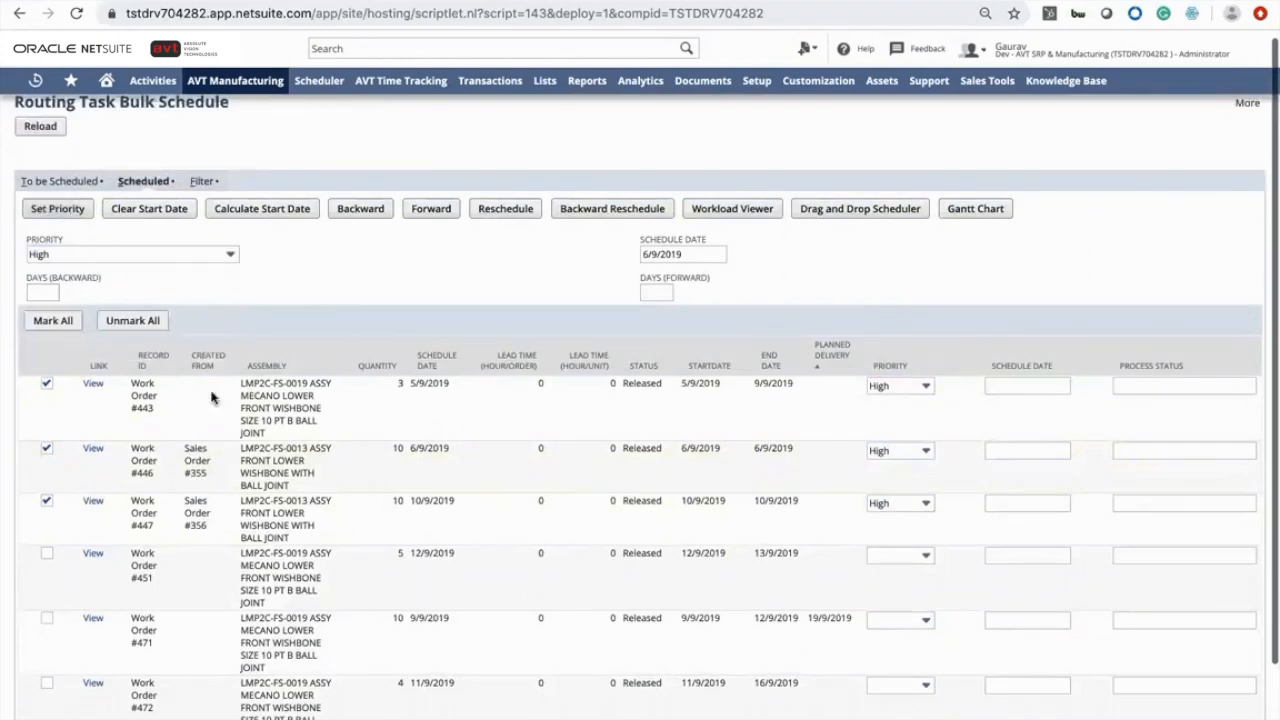
pyautogui.scroll(-2, 200, 440)
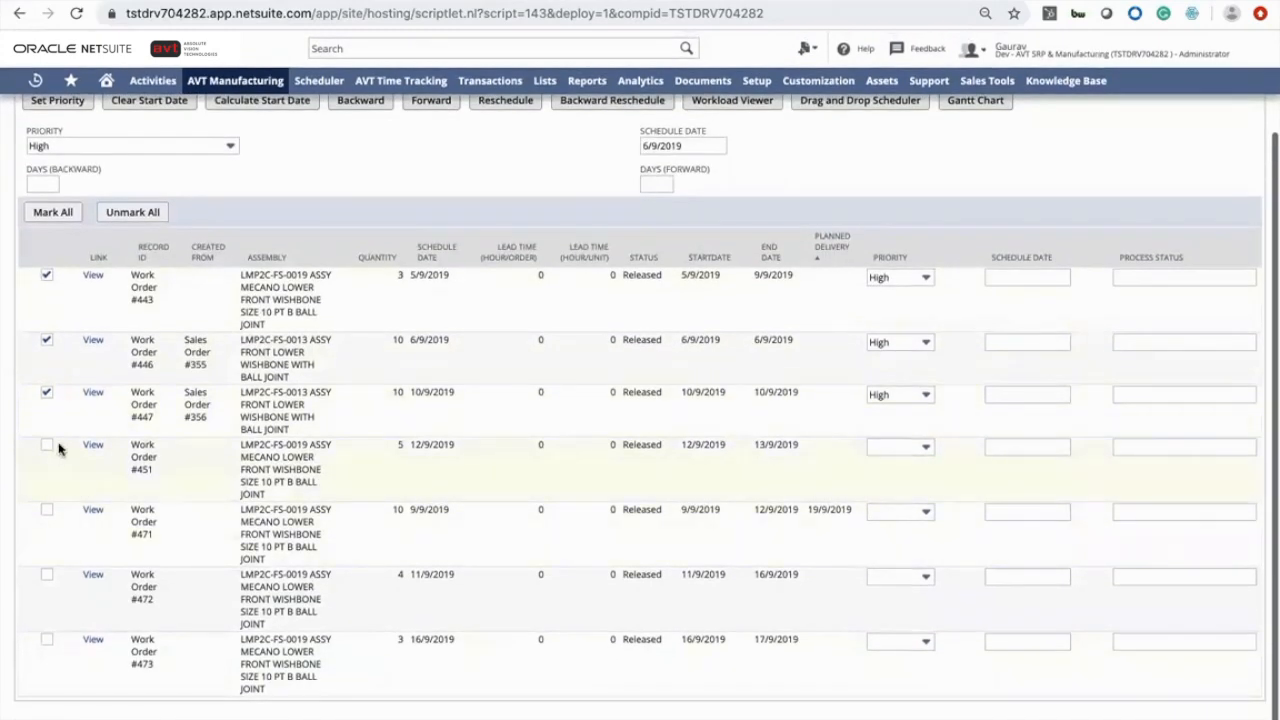
pyautogui.scroll(2, 94, 320)
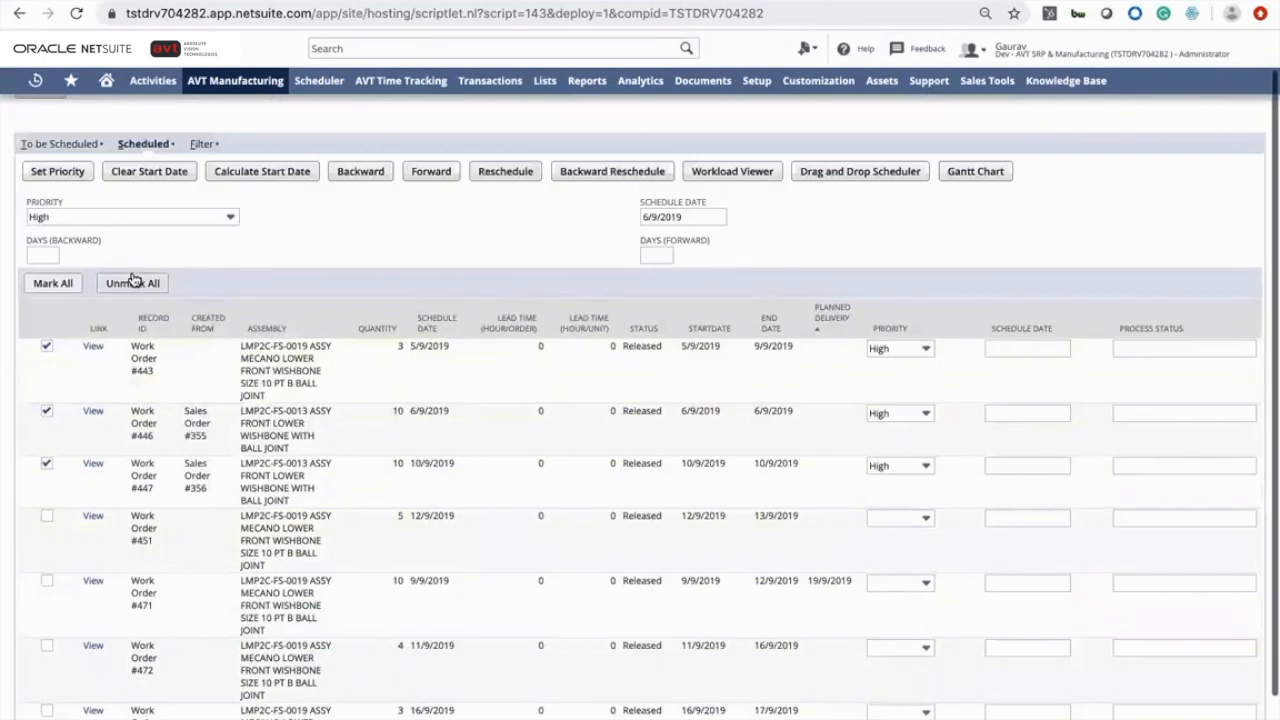
pyautogui.scroll(-1, 131, 279)
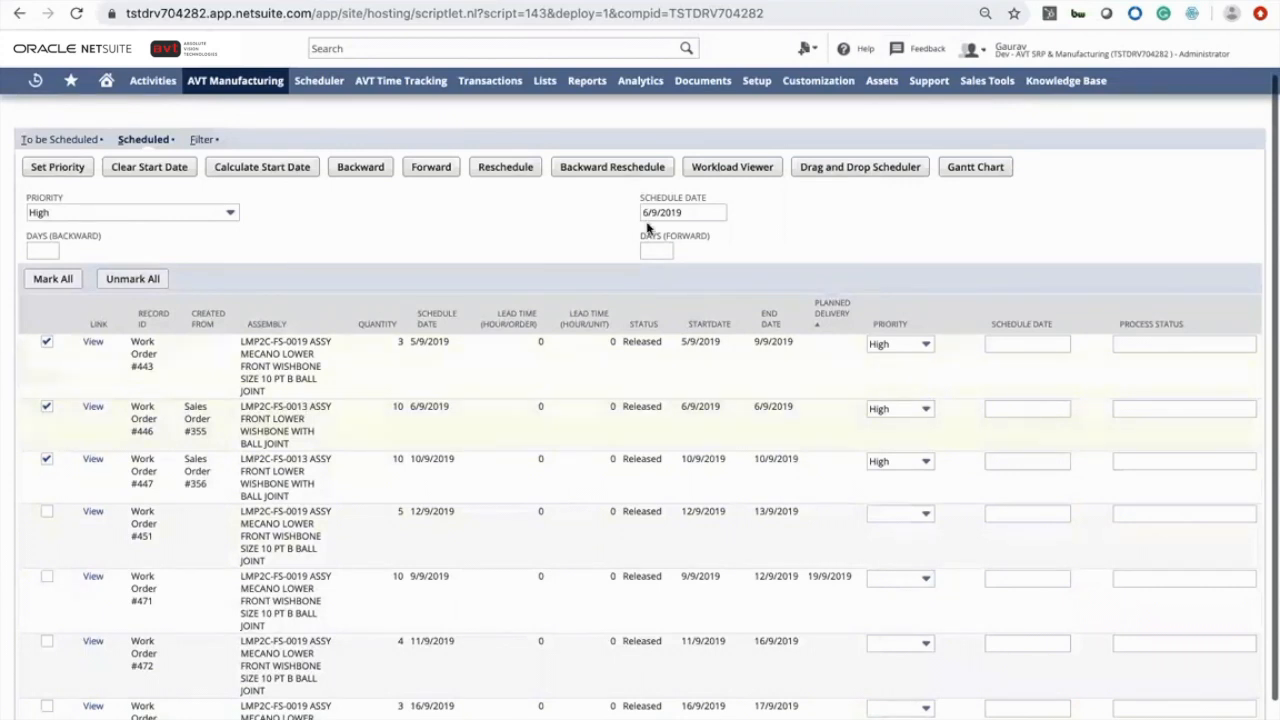
# Set the bulk schedule date to 9/9/2019 and mark all scheduled work orders.
pyautogui.click(733, 212)
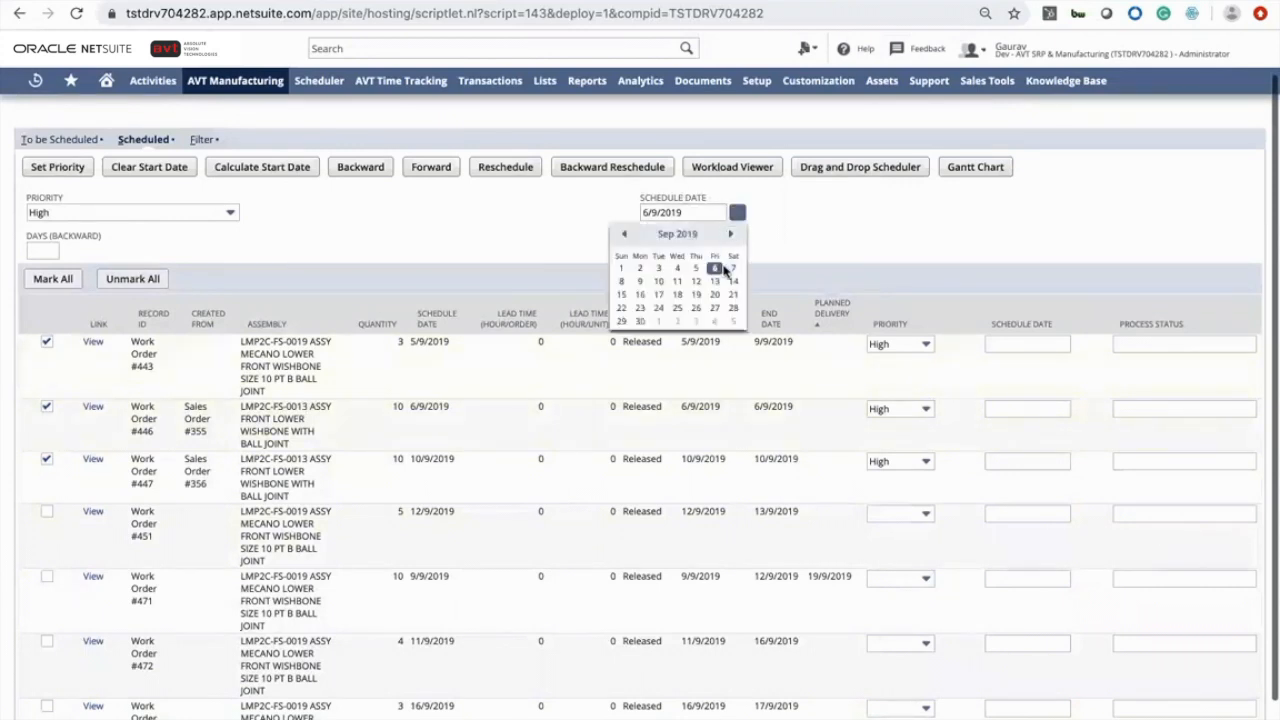
pyautogui.click(639, 283)
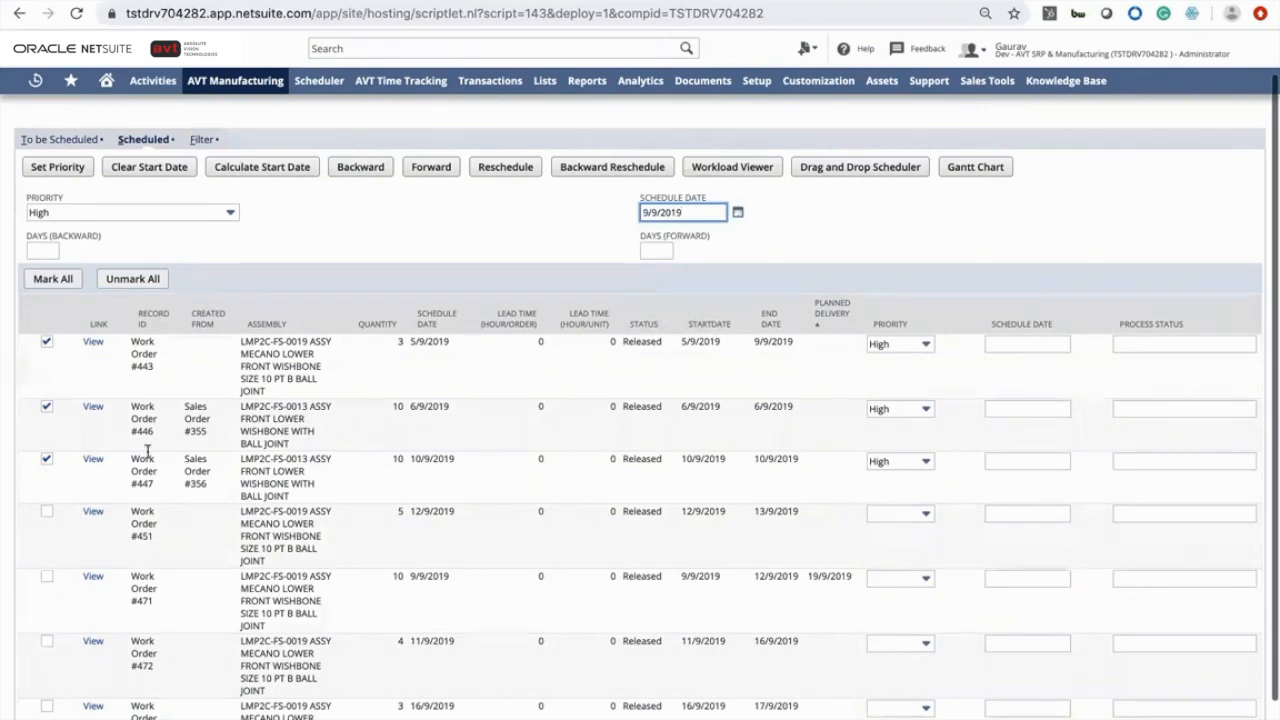
pyautogui.click(47, 511)
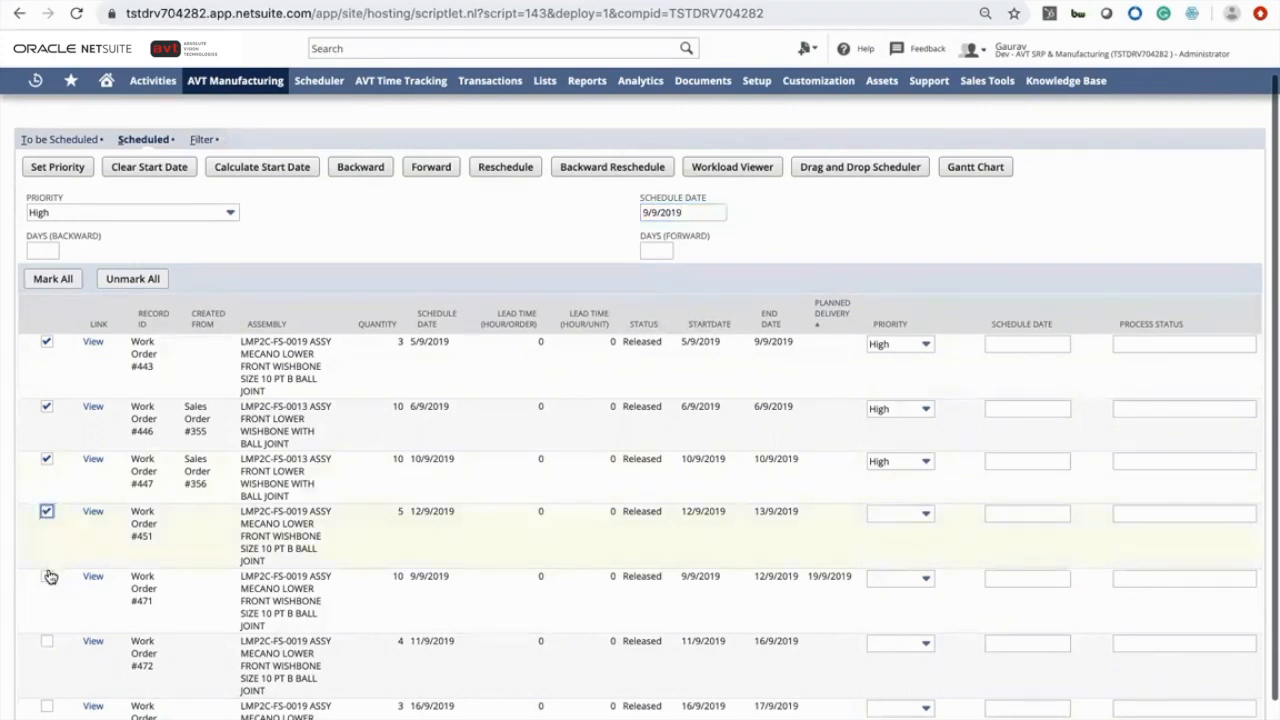
pyautogui.click(56, 283)
# Set the individual priority of Work Order #451 to High.
pyautogui.scroll(-1, 894, 446)
pyautogui.click(901, 448)
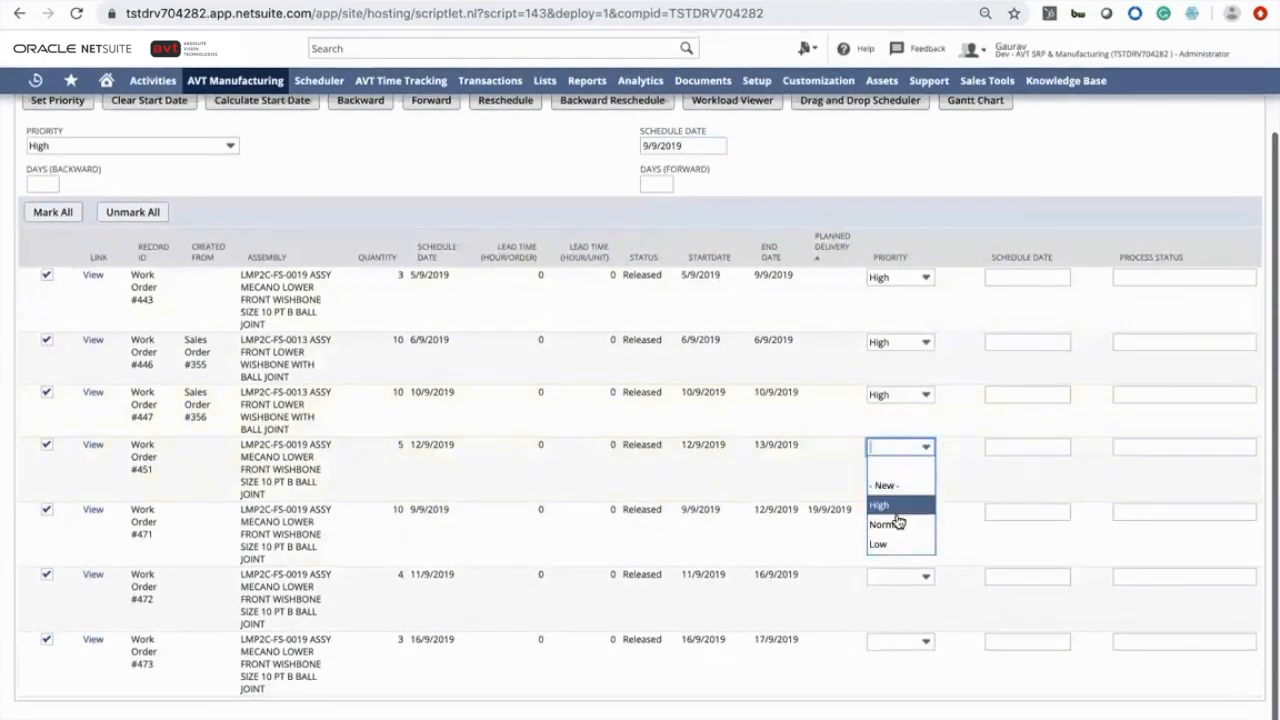
pyautogui.click(895, 513)
# Set the individual priorities of Work Orders #471, #472 and #473 to Normal.
pyautogui.click(895, 513)
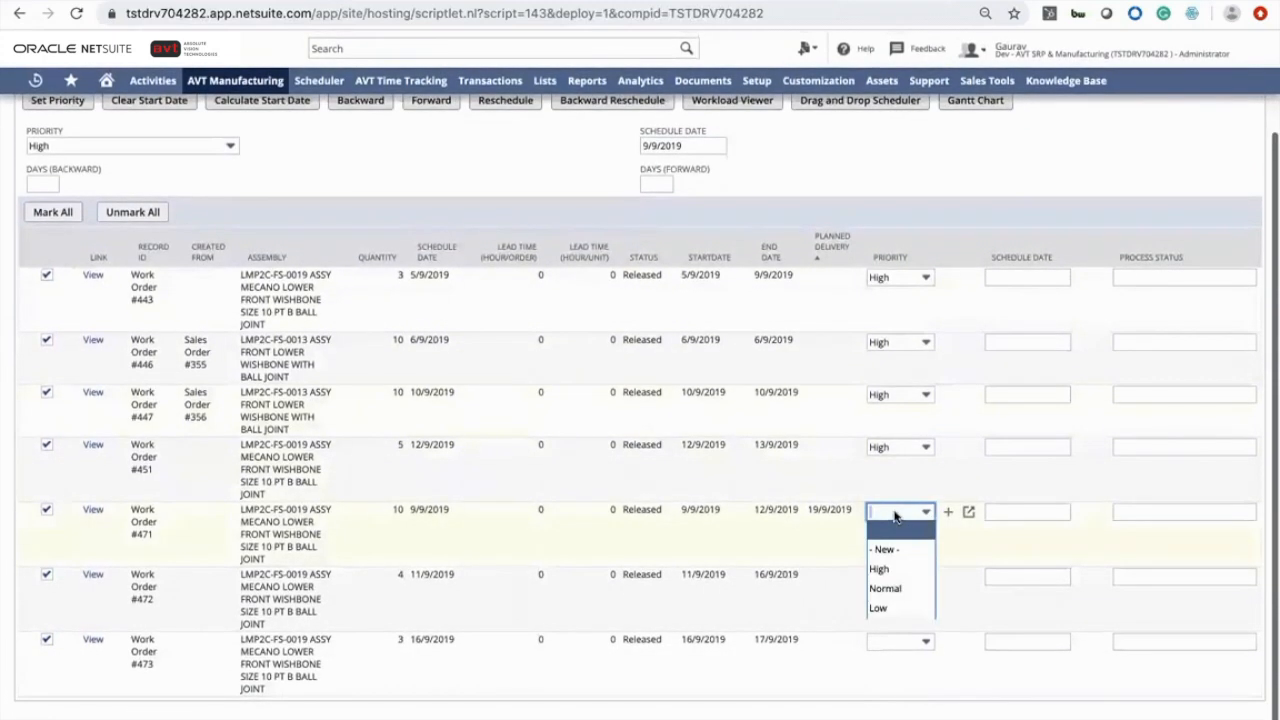
pyautogui.click(898, 549)
pyautogui.click(920, 520)
pyautogui.click(915, 516)
pyautogui.click(900, 588)
pyautogui.click(902, 579)
pyautogui.click(903, 652)
pyautogui.click(902, 642)
pyautogui.click(888, 714)
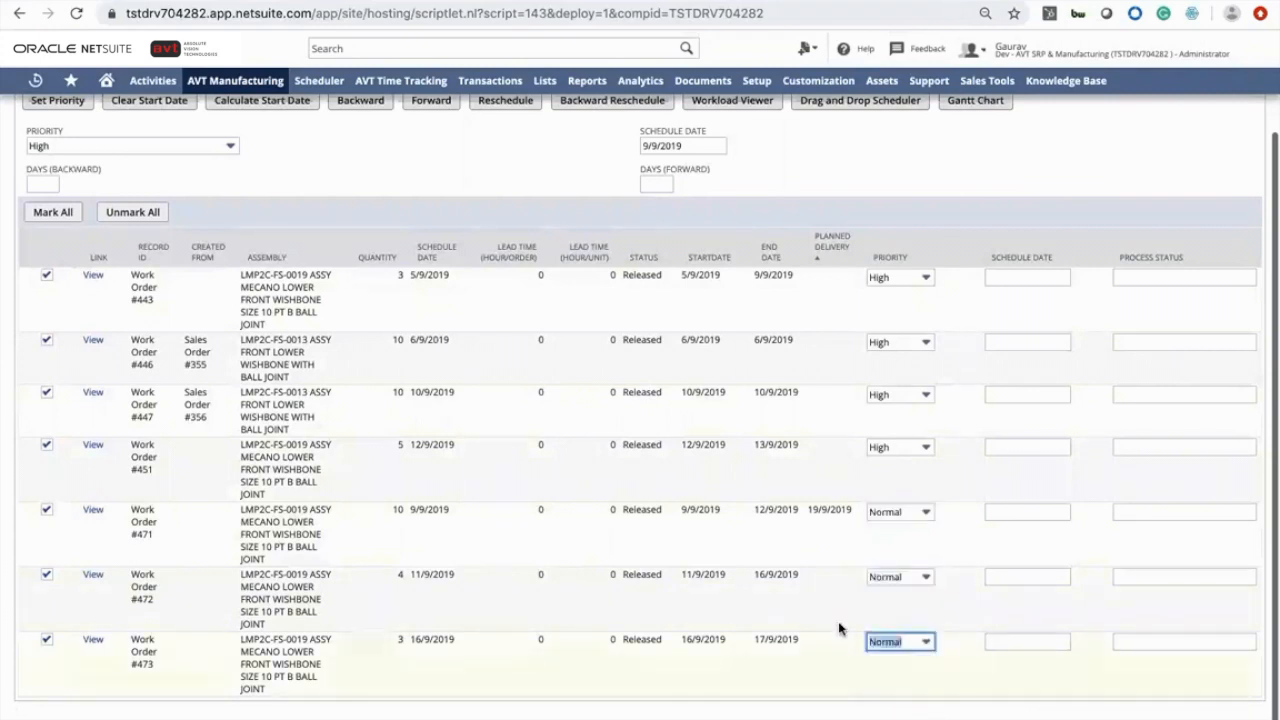
# Calculate the start dates of all marked work orders and review the schedule dates down the list.
pyautogui.scroll(2, 838, 621)
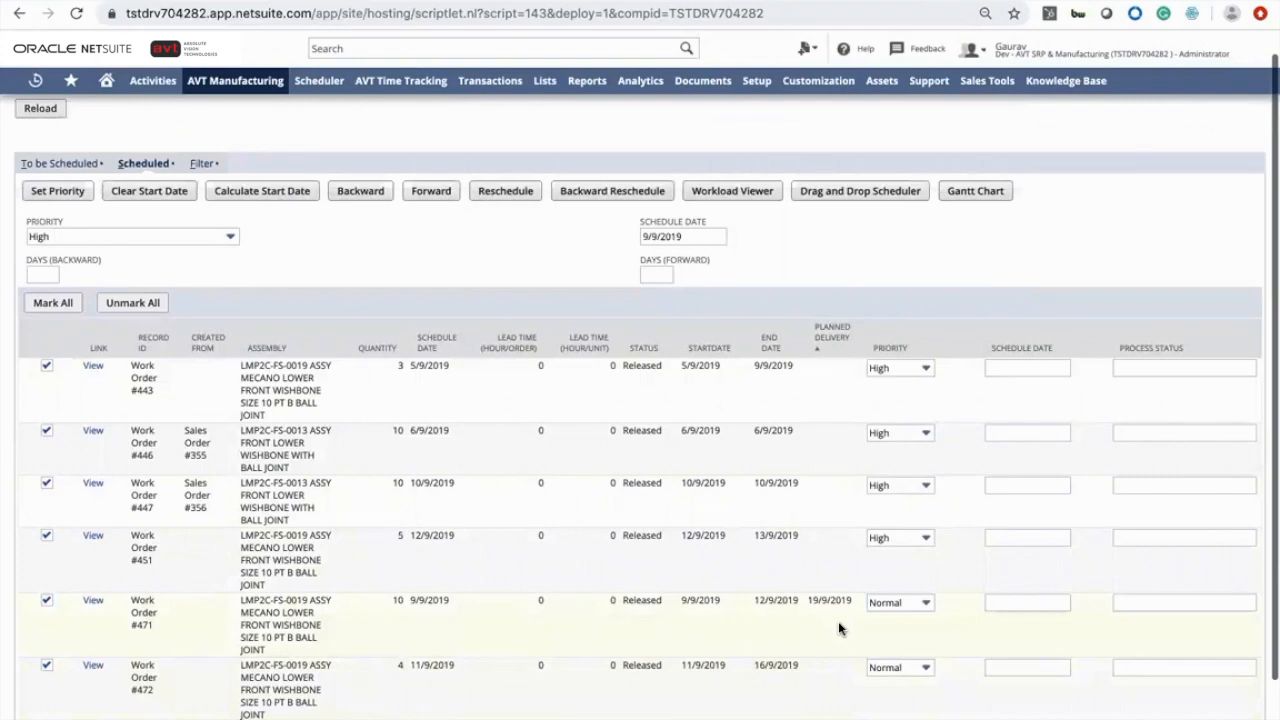
pyautogui.scroll(-1, 838, 621)
pyautogui.scroll(2, 838, 621)
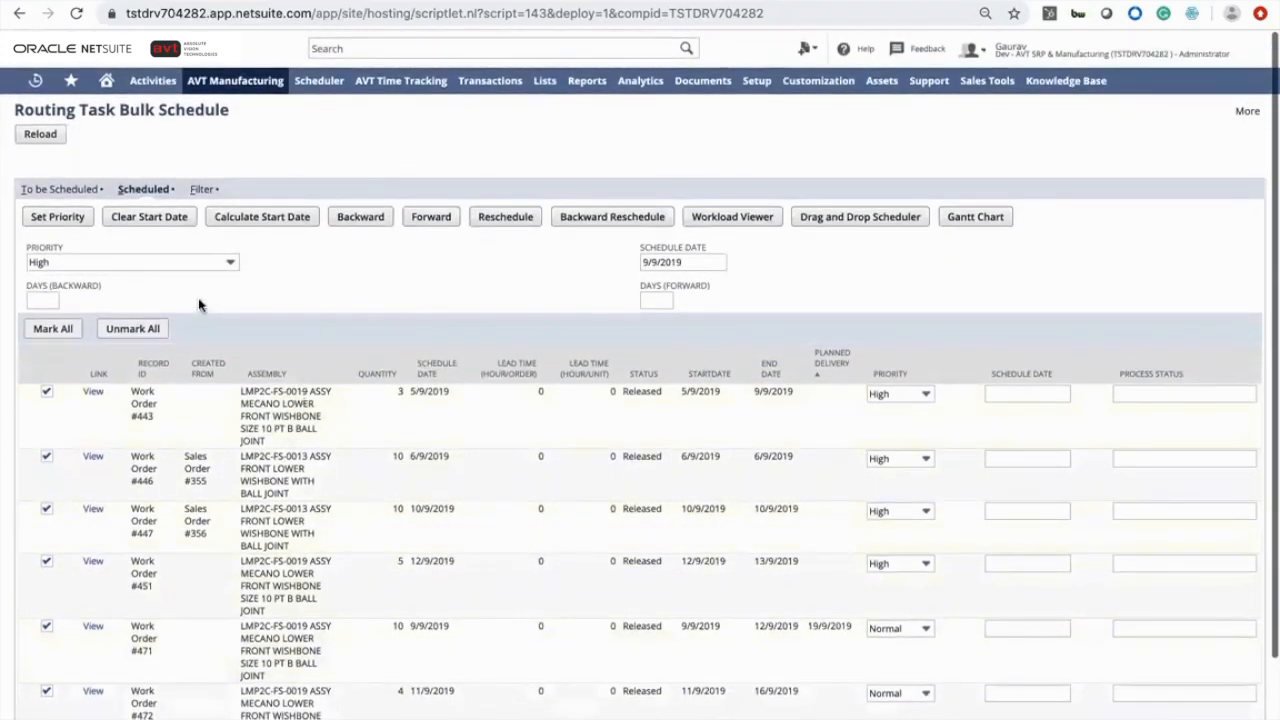
pyautogui.click(254, 220)
pyautogui.scroll(-1, 360, 503)
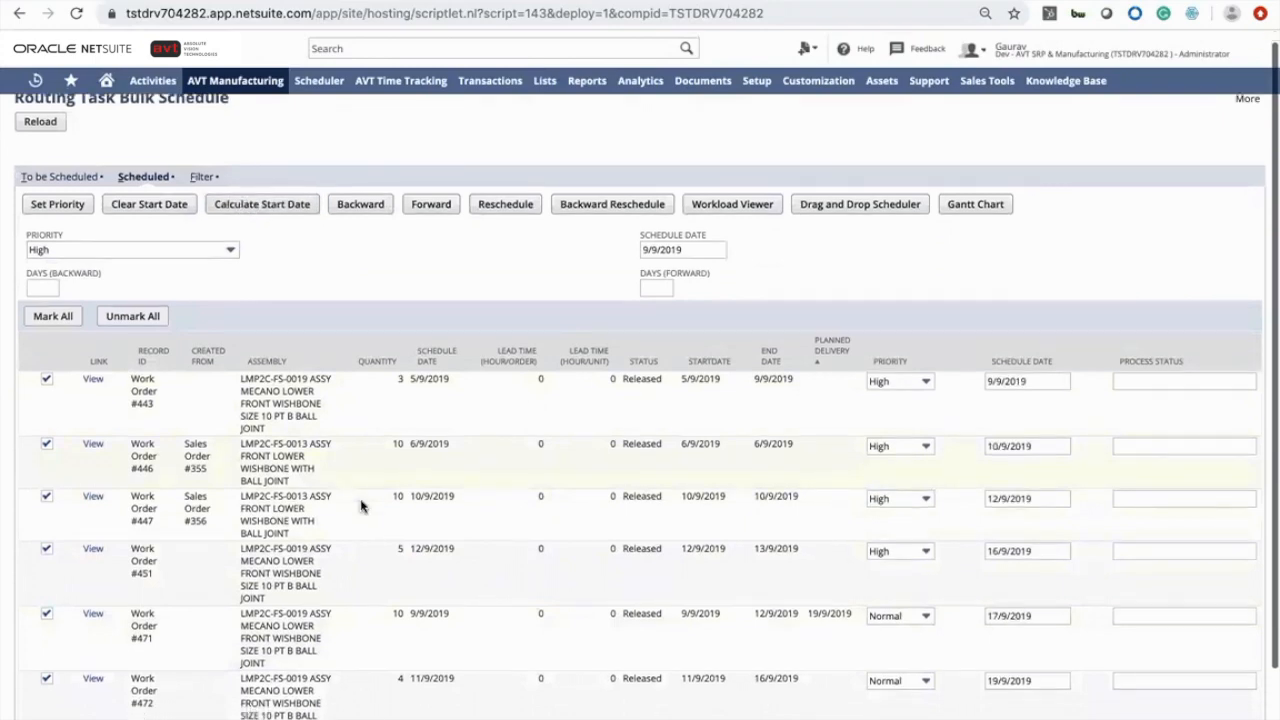
pyautogui.scroll(2, 360, 503)
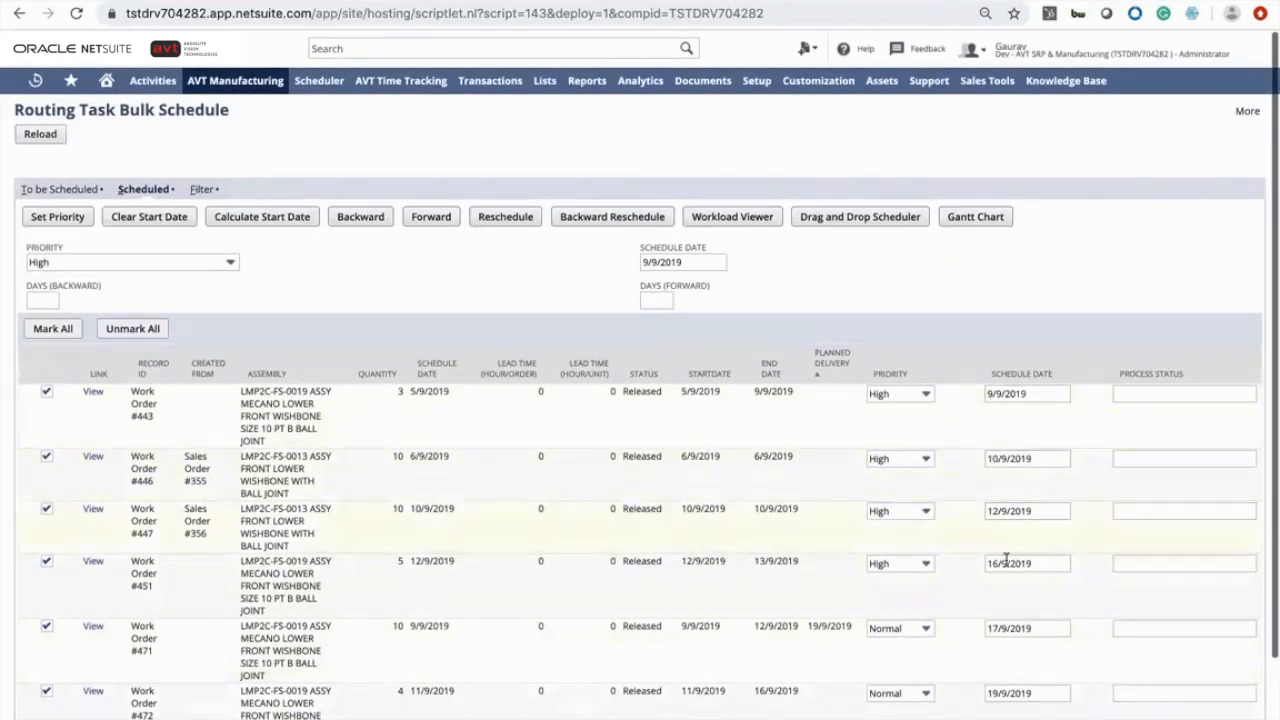
pyautogui.scroll(-2, 1000, 560)
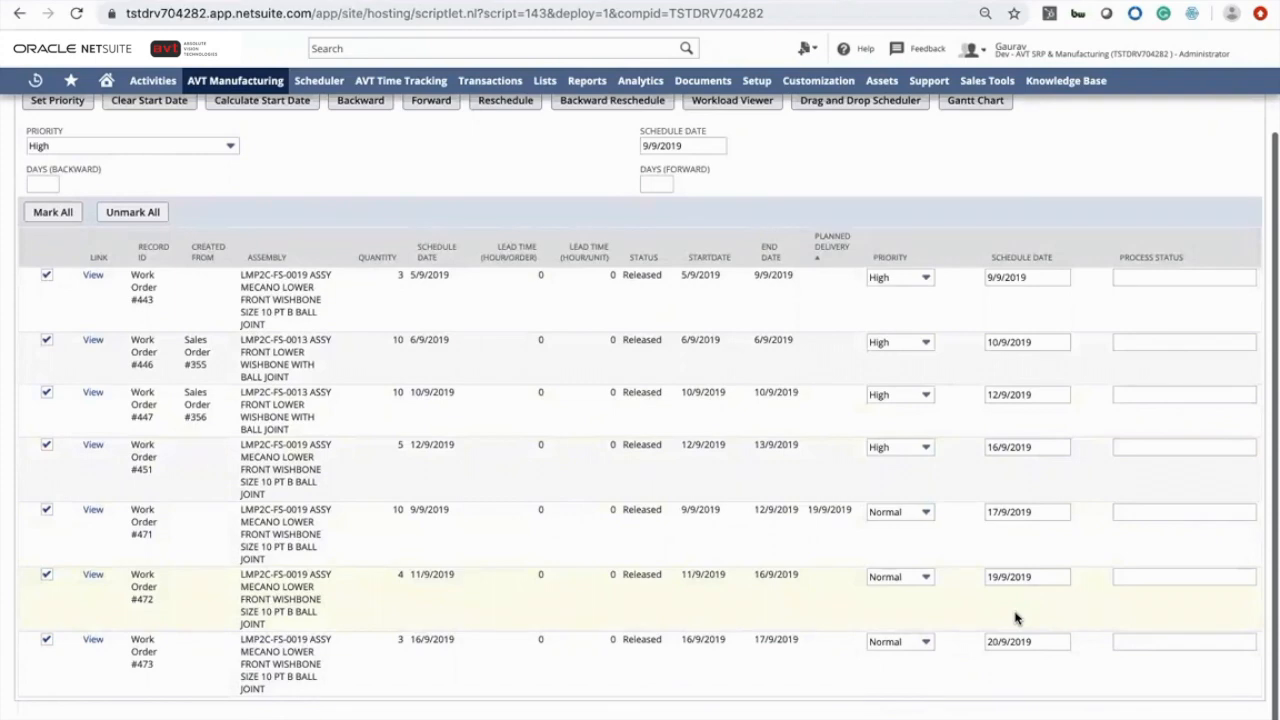
pyautogui.scroll(2, 1015, 618)
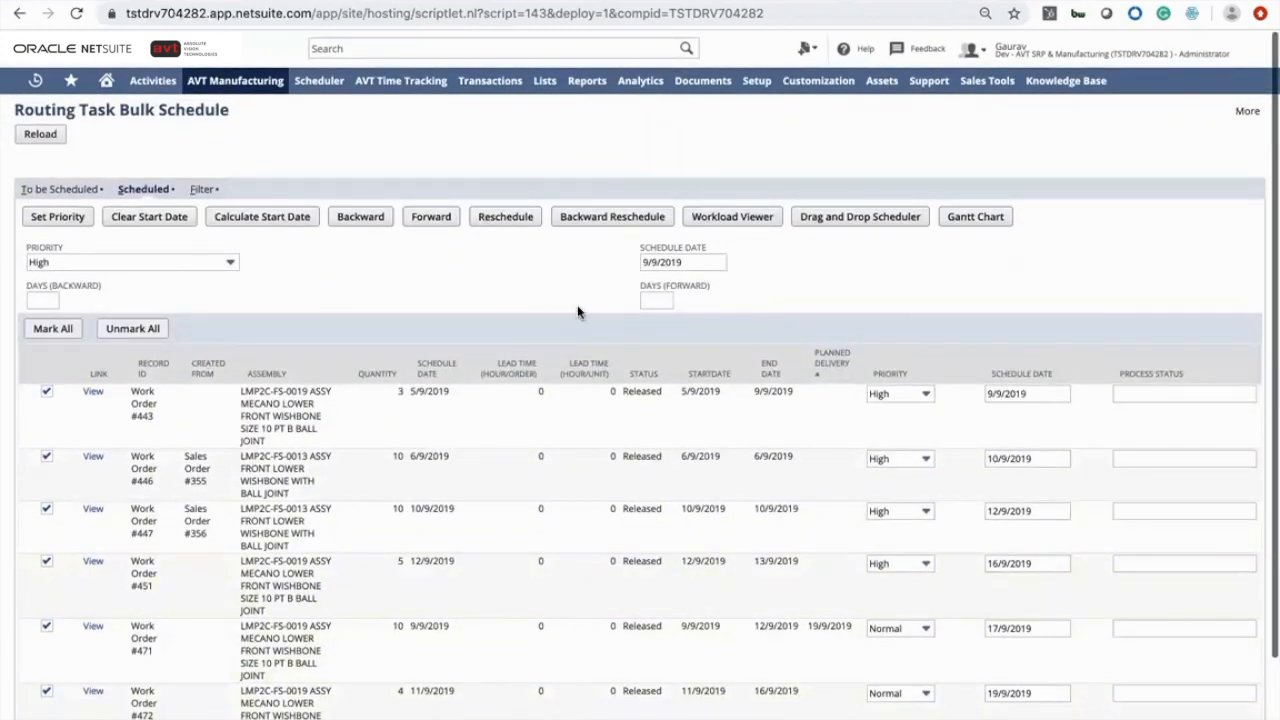
# Set the forward days to 2, then clear and recalculate the start dates of all marked work orders.
pyautogui.click(646, 300)
pyautogui.write('2')
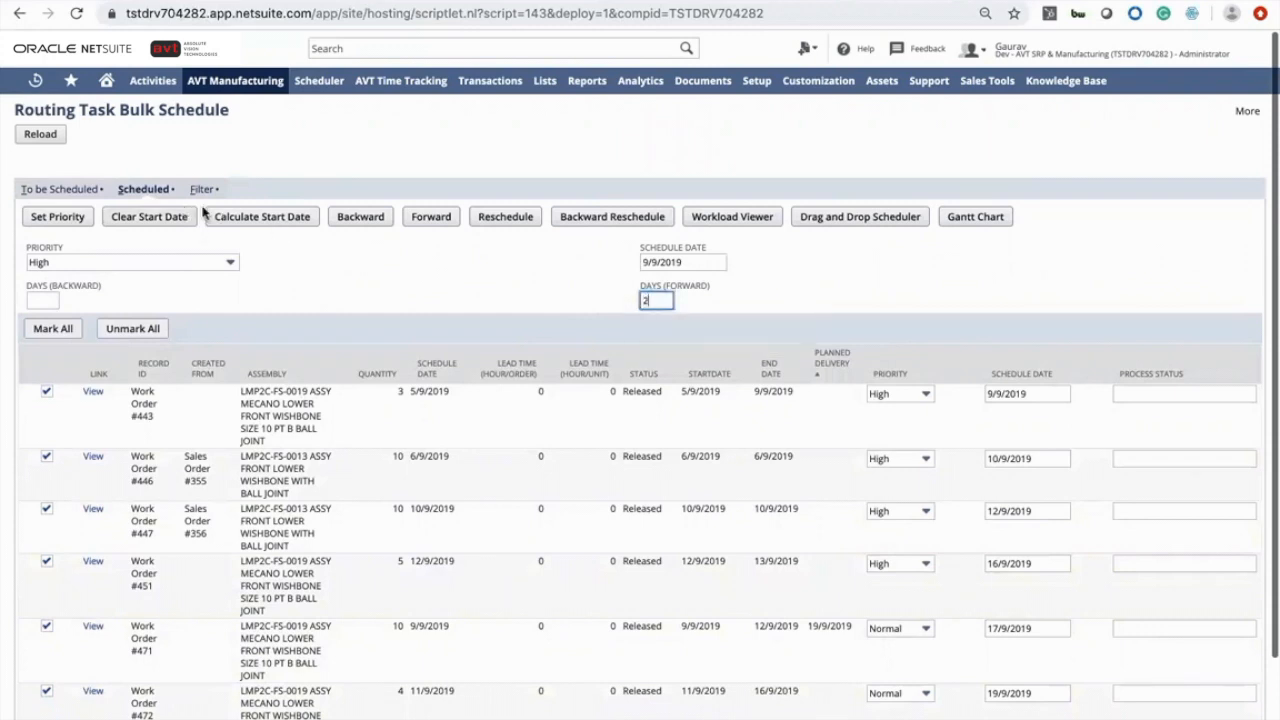
pyautogui.click(242, 213)
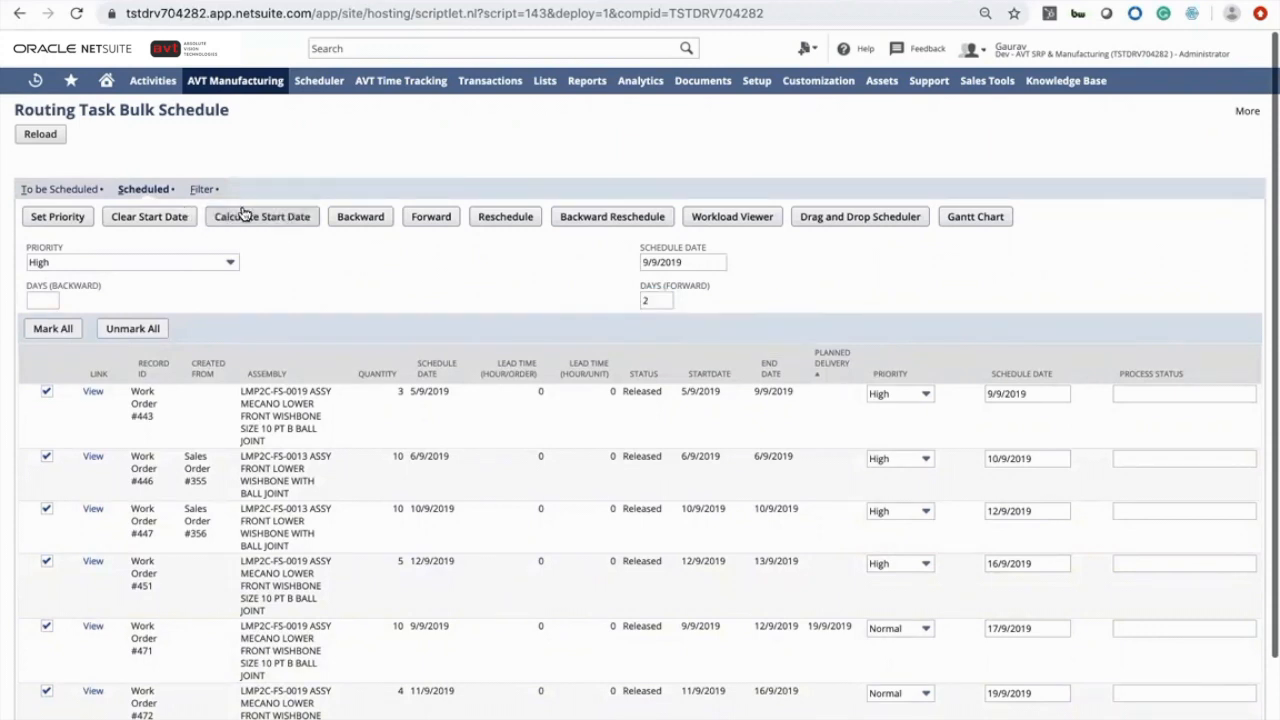
pyautogui.click(160, 220)
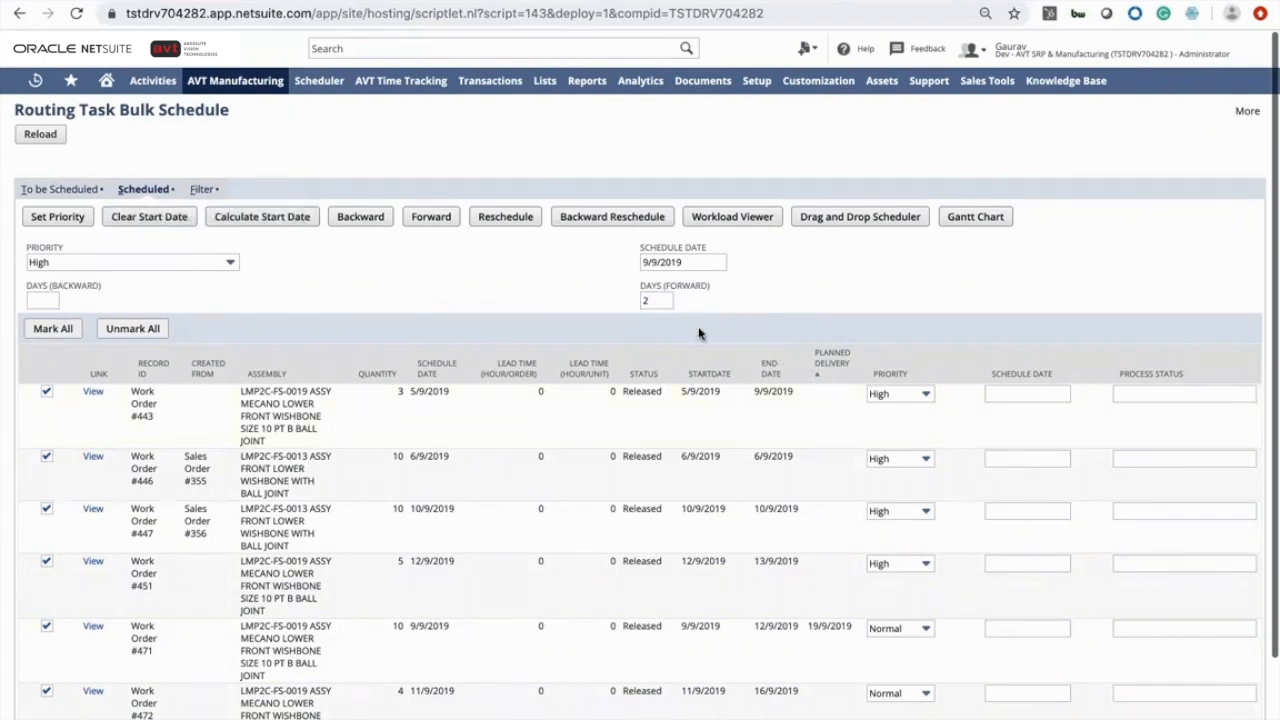
pyautogui.click(288, 220)
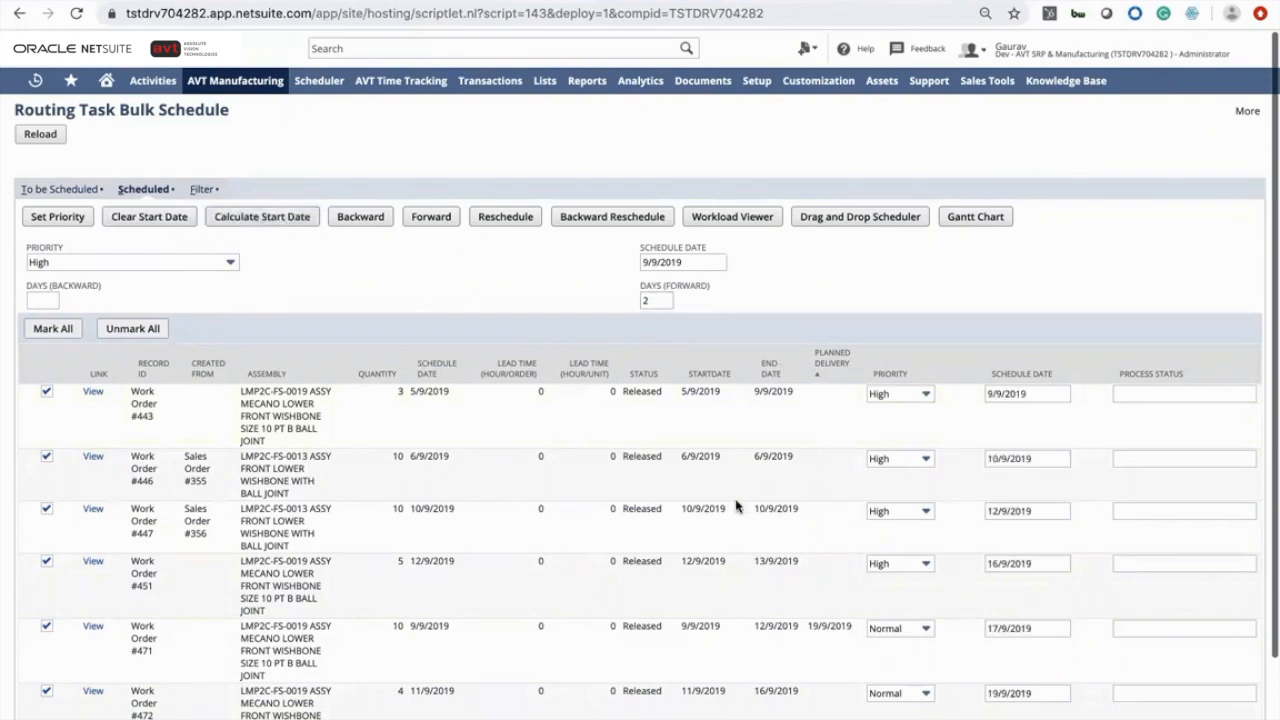
pyautogui.scroll(-1, 948, 480)
pyautogui.scroll(1, 954, 455)
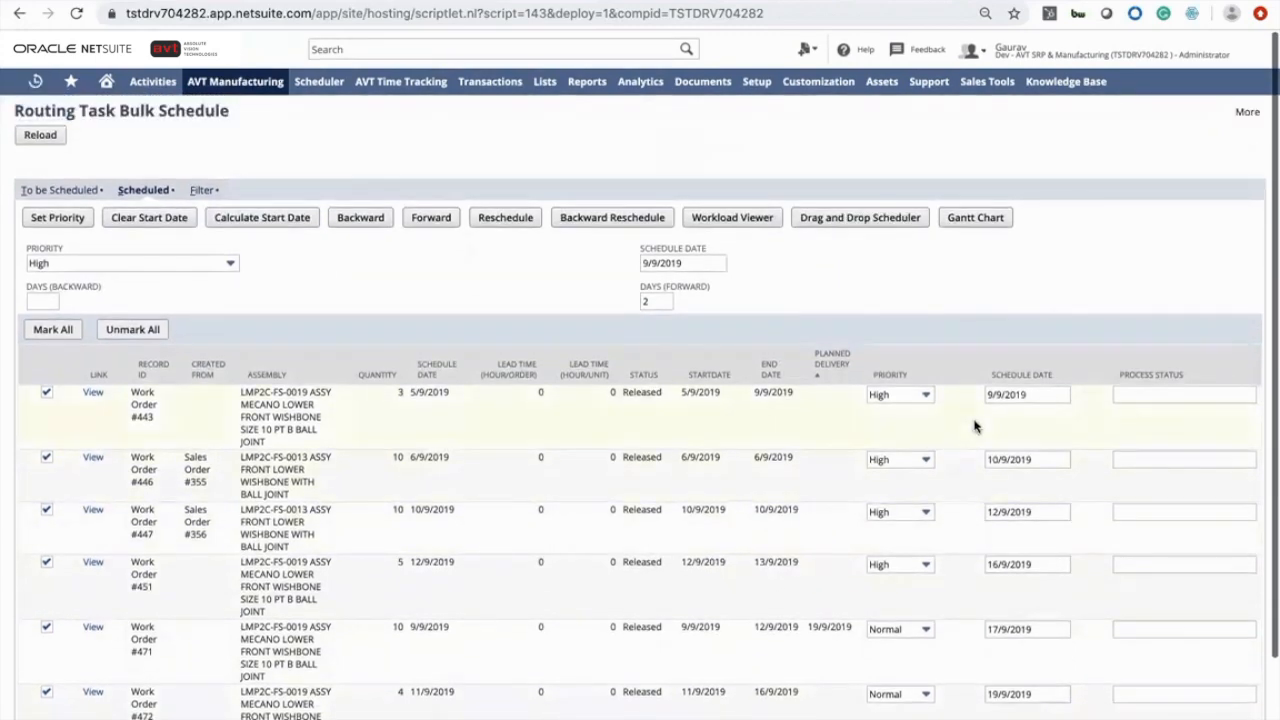
pyautogui.scroll(-2, 970, 420)
pyautogui.scroll(-1, 967, 510)
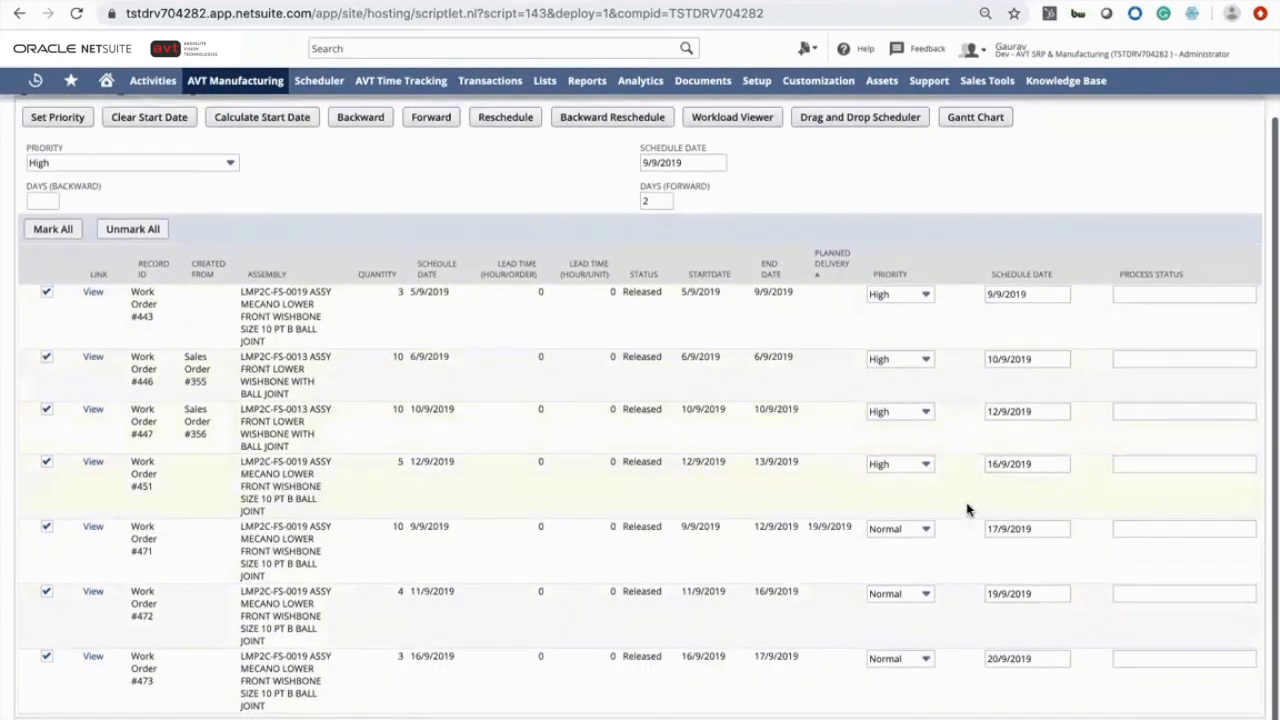
pyautogui.scroll(2, 967, 510)
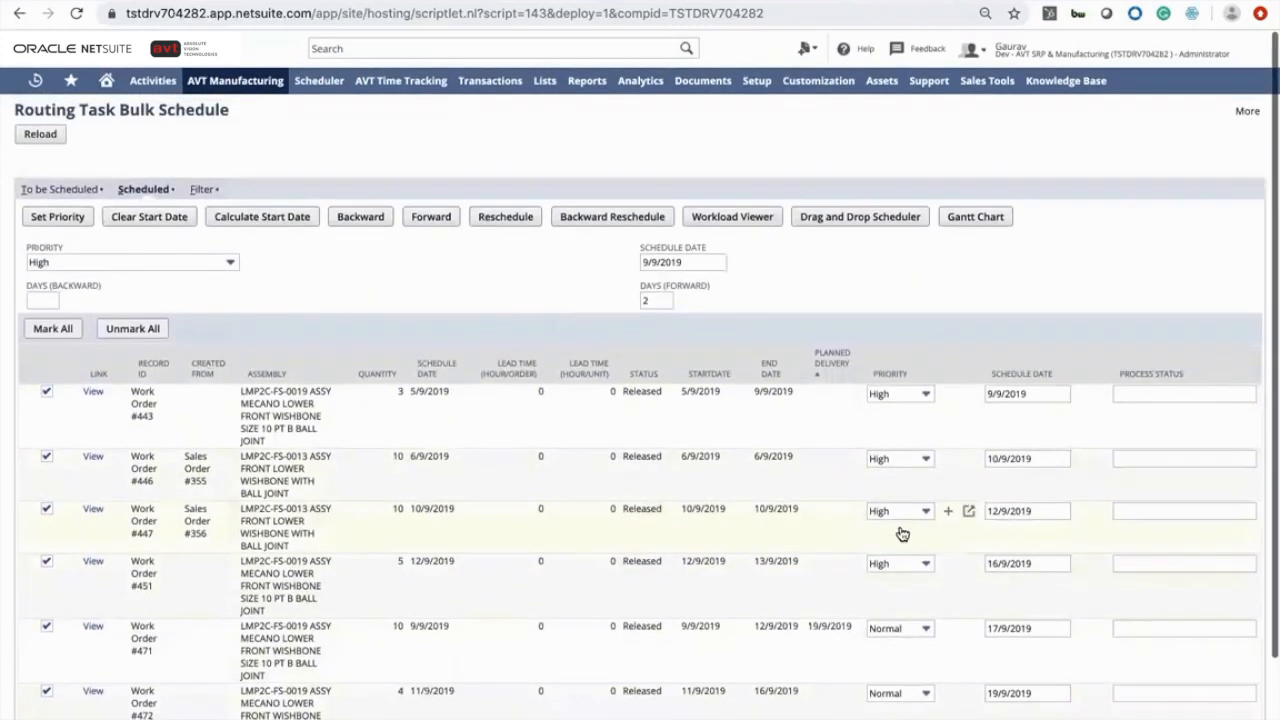
# Reschedule all marked work orders and monitor the process status of each one.
pyautogui.click(515, 217)
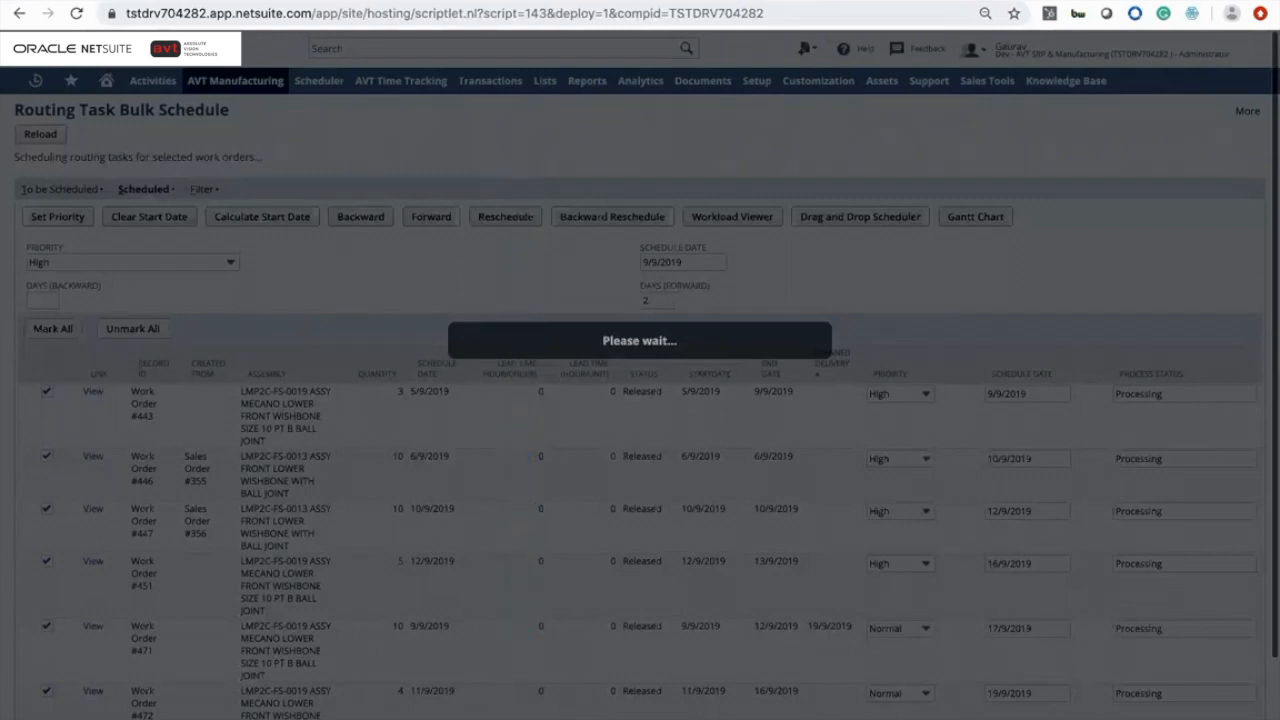
pyautogui.scroll(-2, 515, 229)
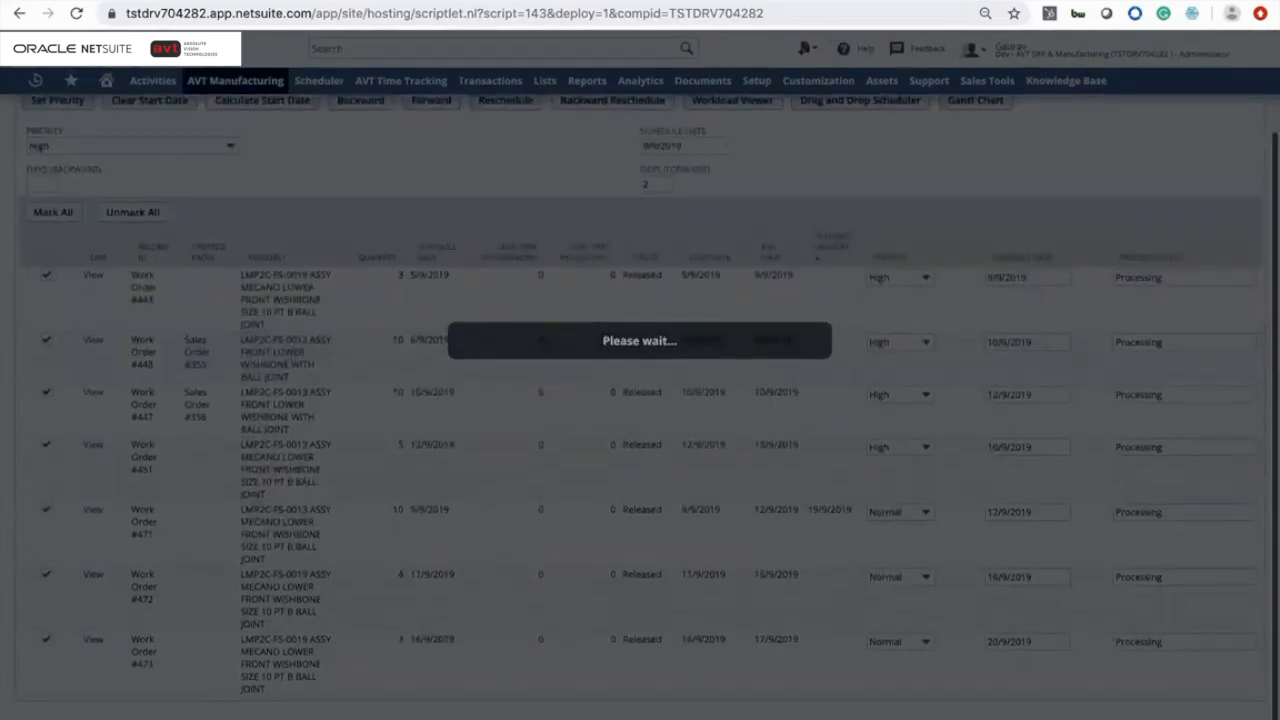
pyautogui.scroll(1, 640, 400)
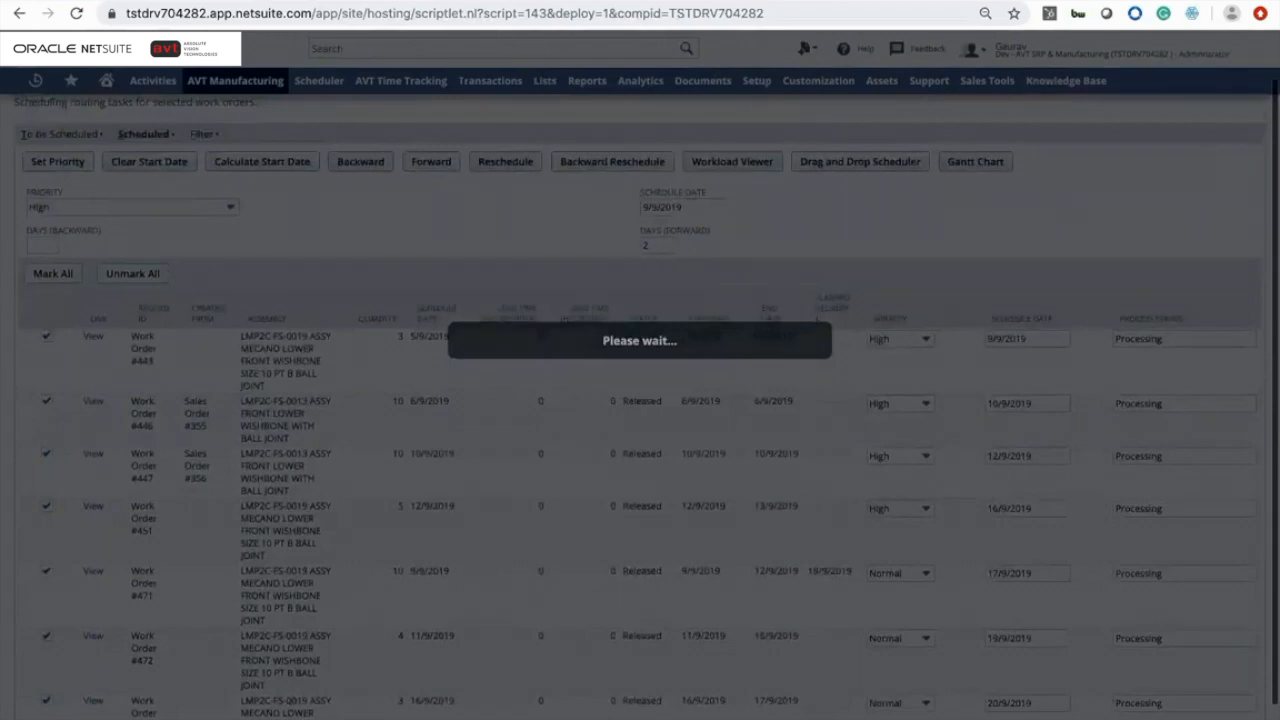
pyautogui.scroll(1, 640, 400)
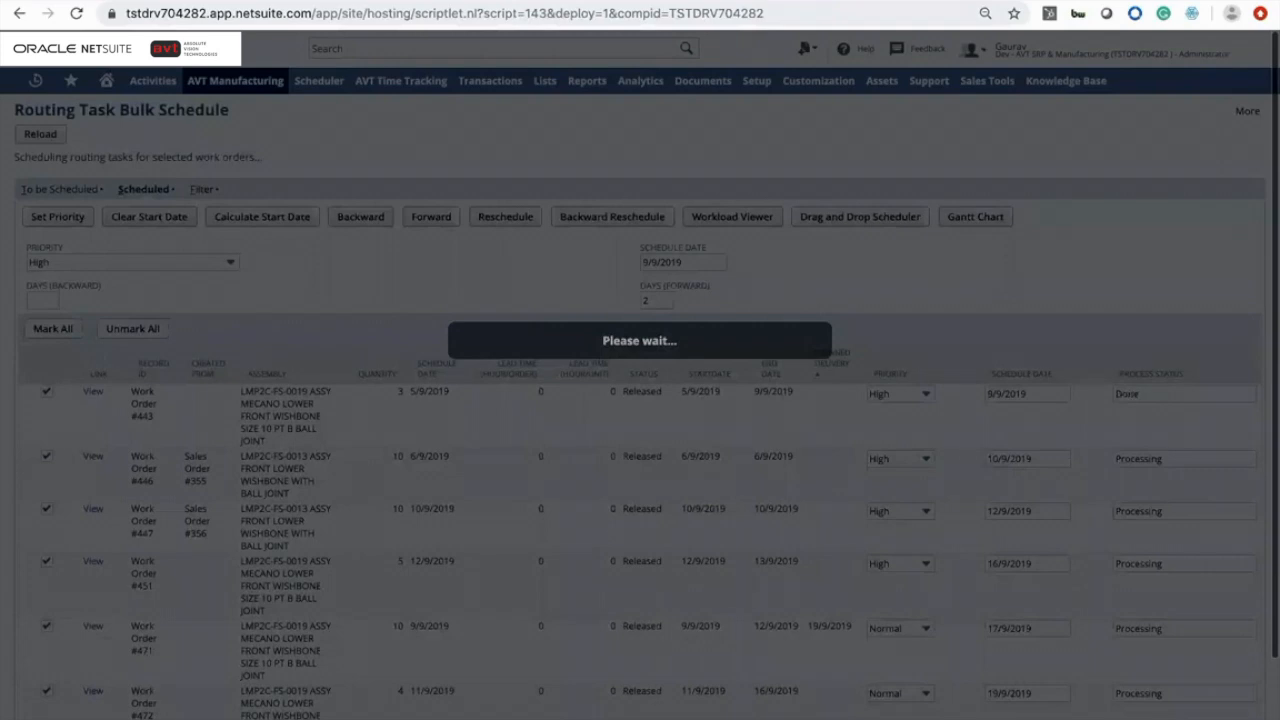
pyautogui.scroll(-1, 640, 400)
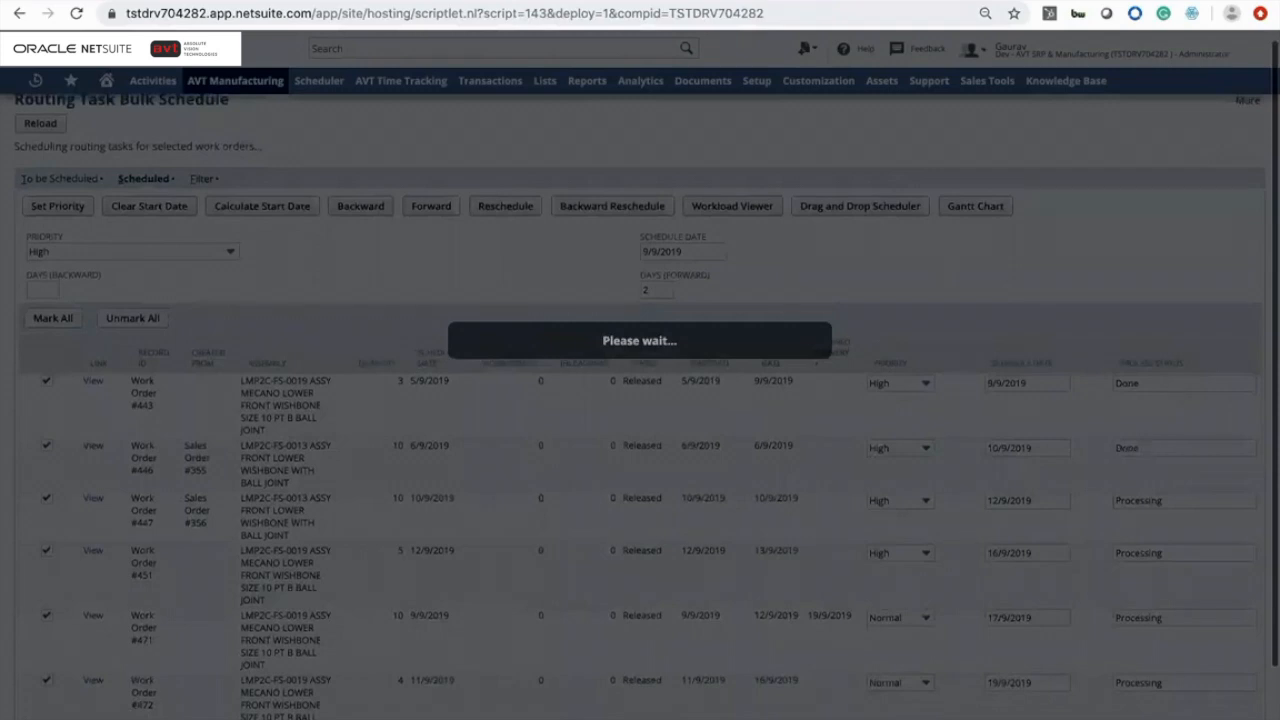
pyautogui.scroll(-2, 640, 400)
pyautogui.scroll(-2, 640, 400)
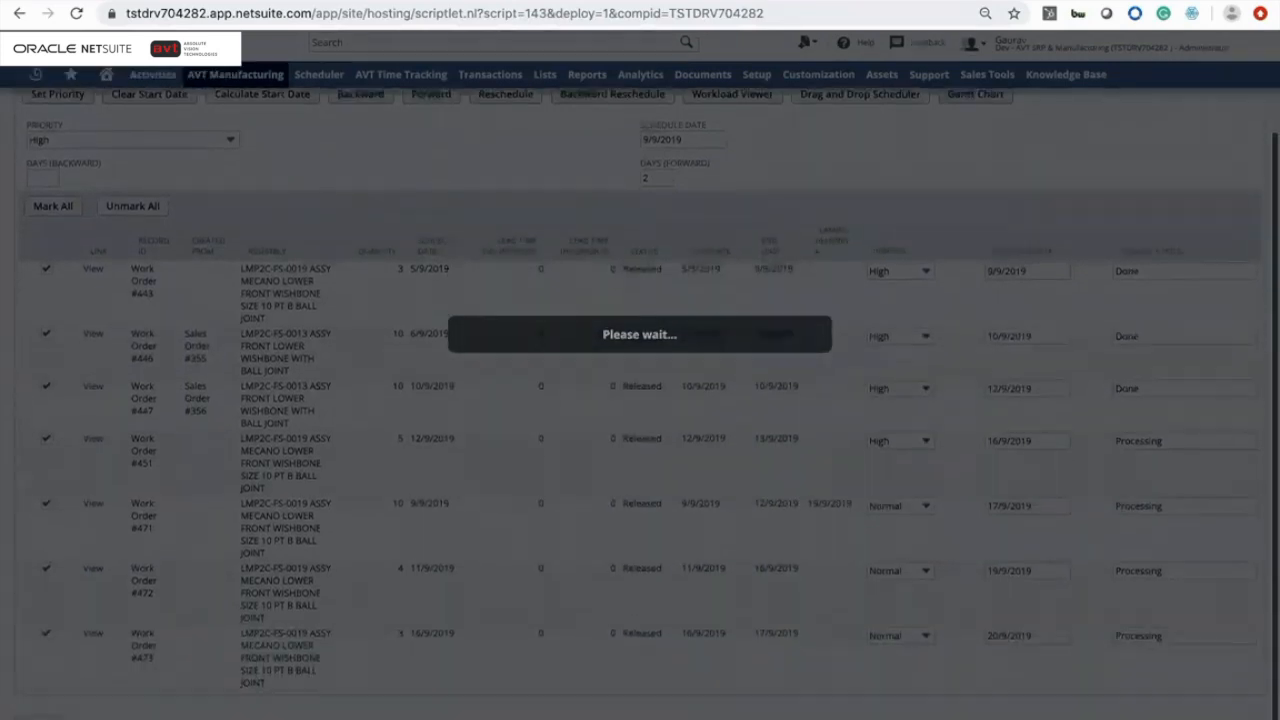
pyautogui.scroll(-3, 640, 400)
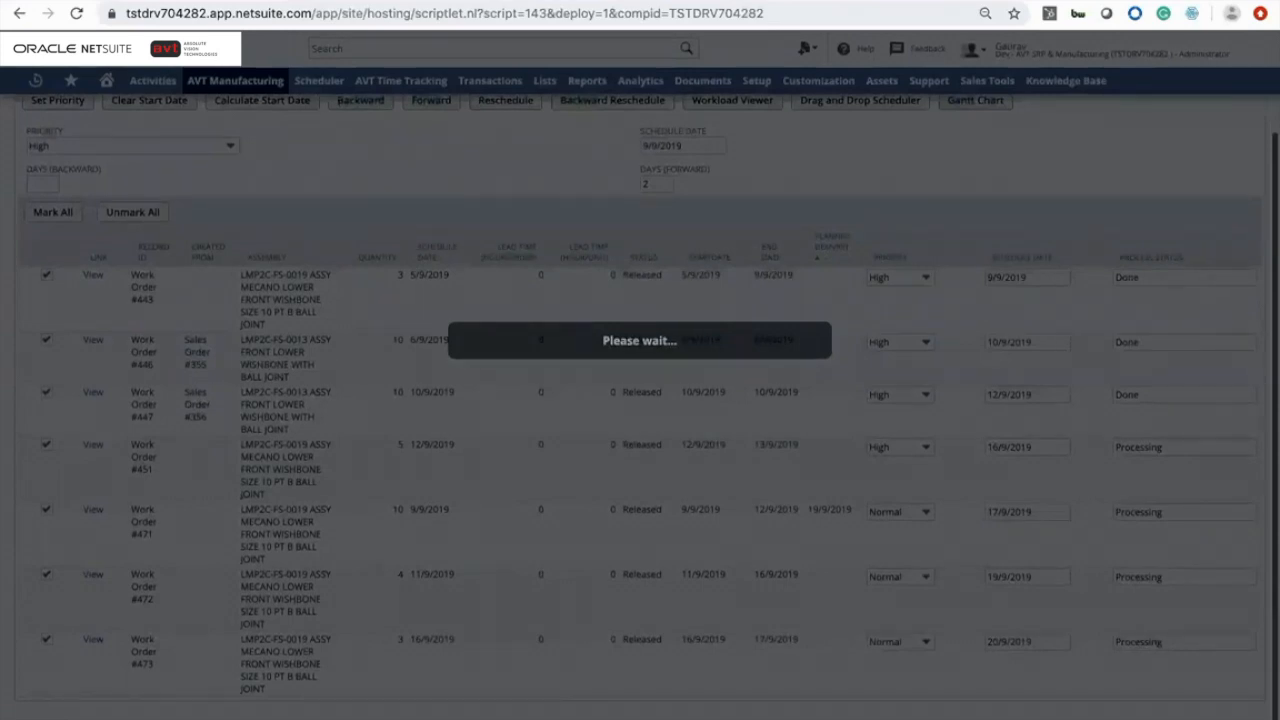
pyautogui.scroll(5, 640, 400)
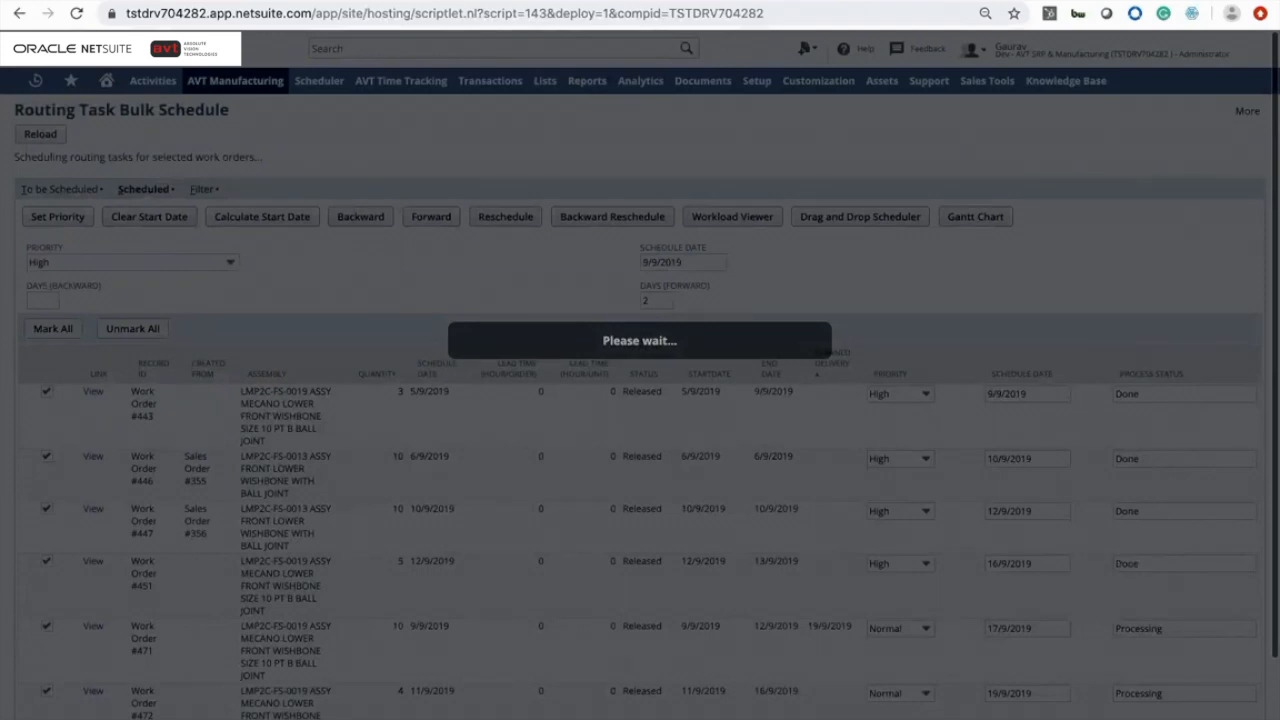
pyautogui.scroll(-1, 640, 400)
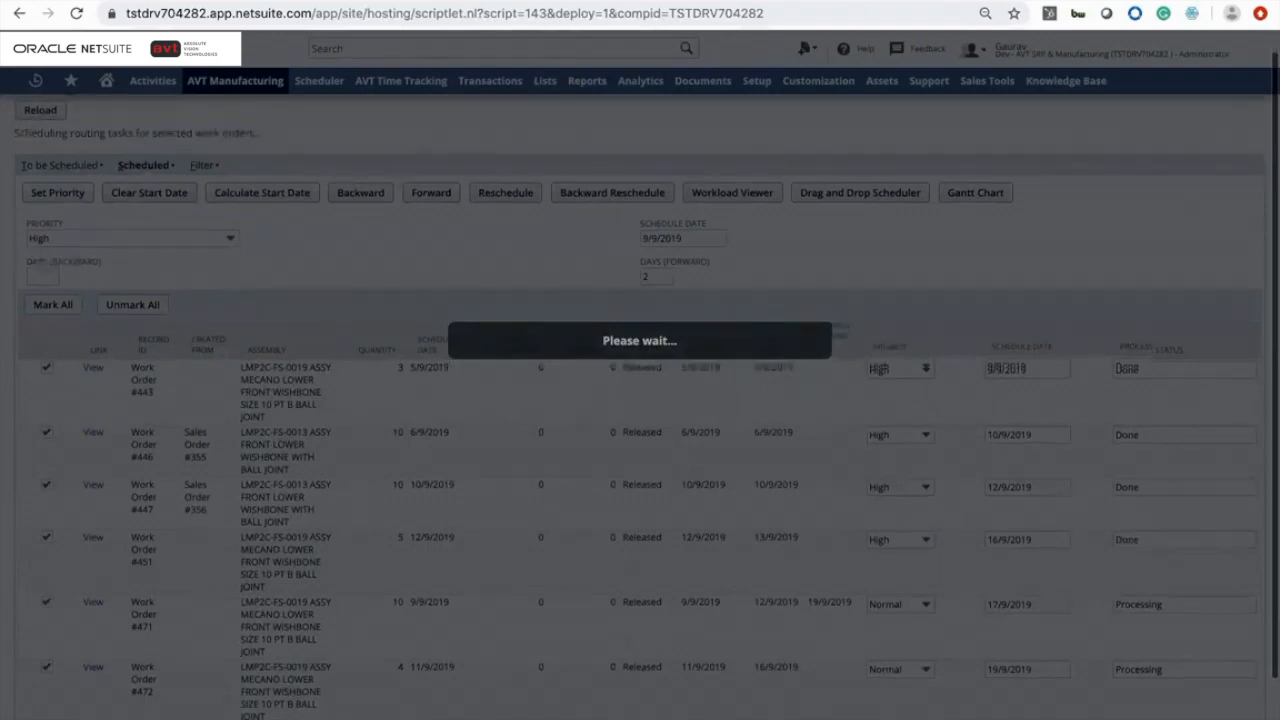
pyautogui.scroll(-4, 640, 400)
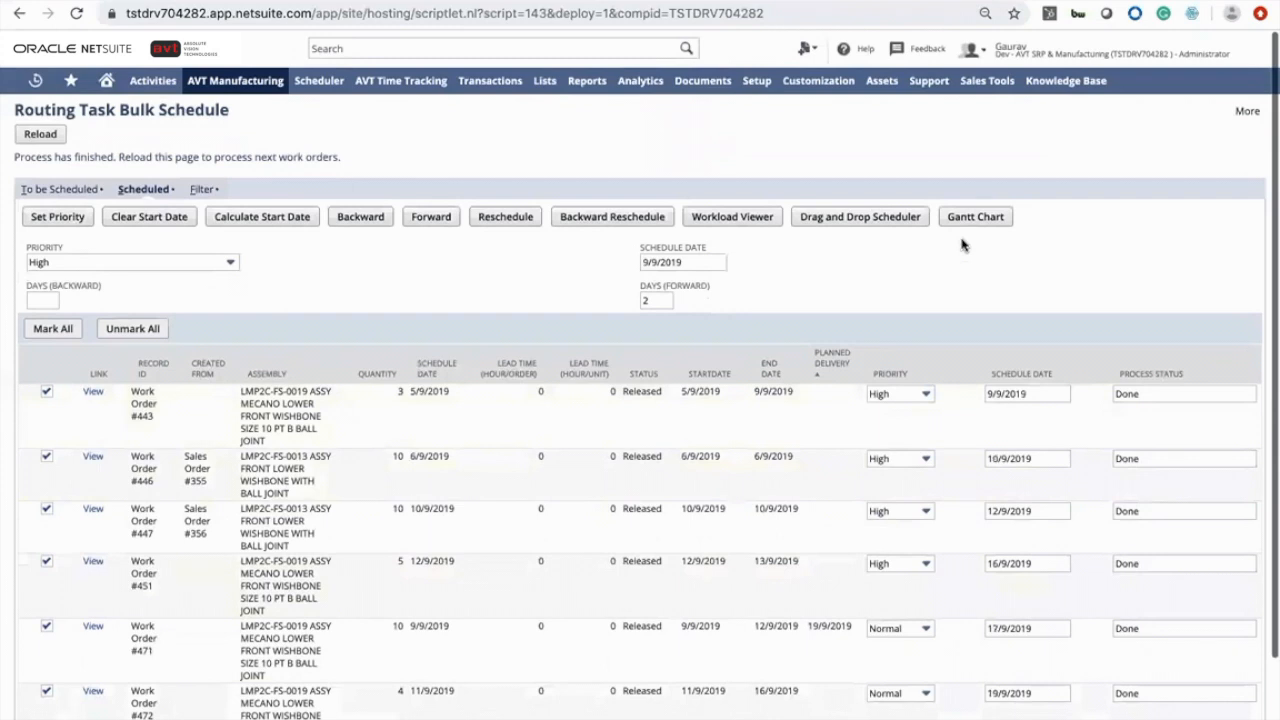
# Reload the bulk schedule and review the schedule, start and end dates of the scheduled work orders.
pyautogui.click(40, 140)
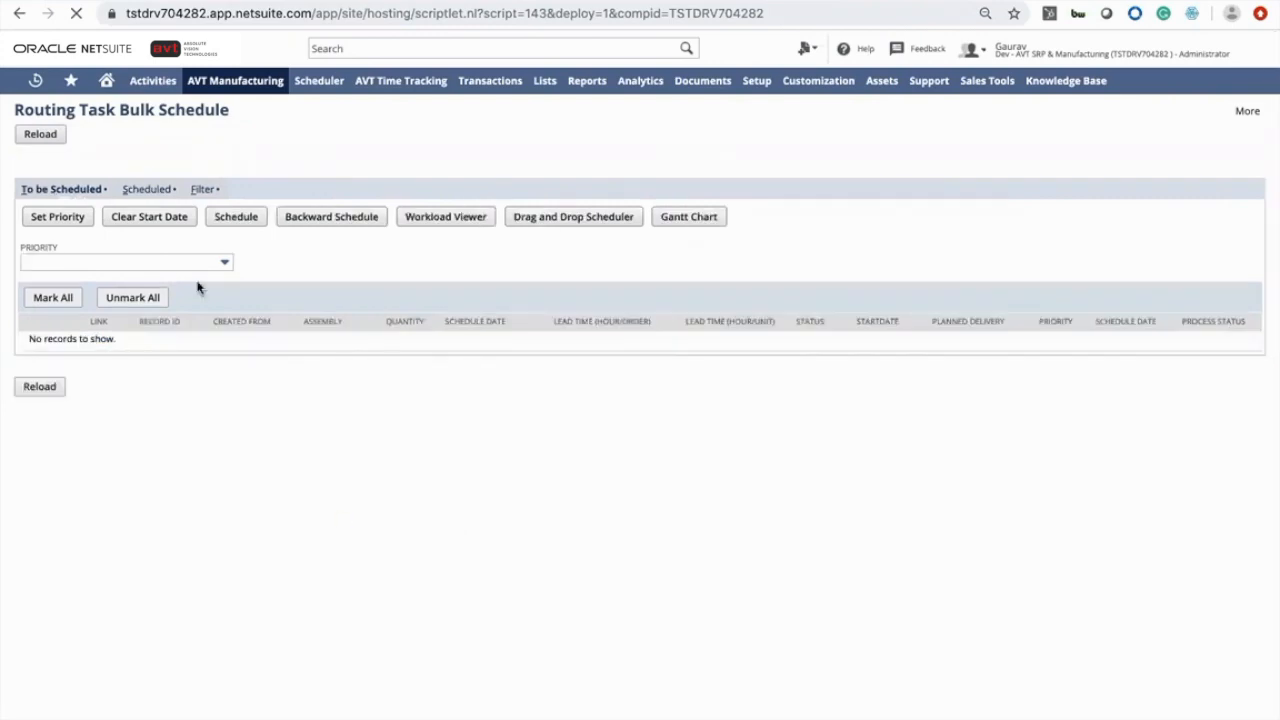
pyautogui.click(148, 190)
pyautogui.scroll(-2, 474, 478)
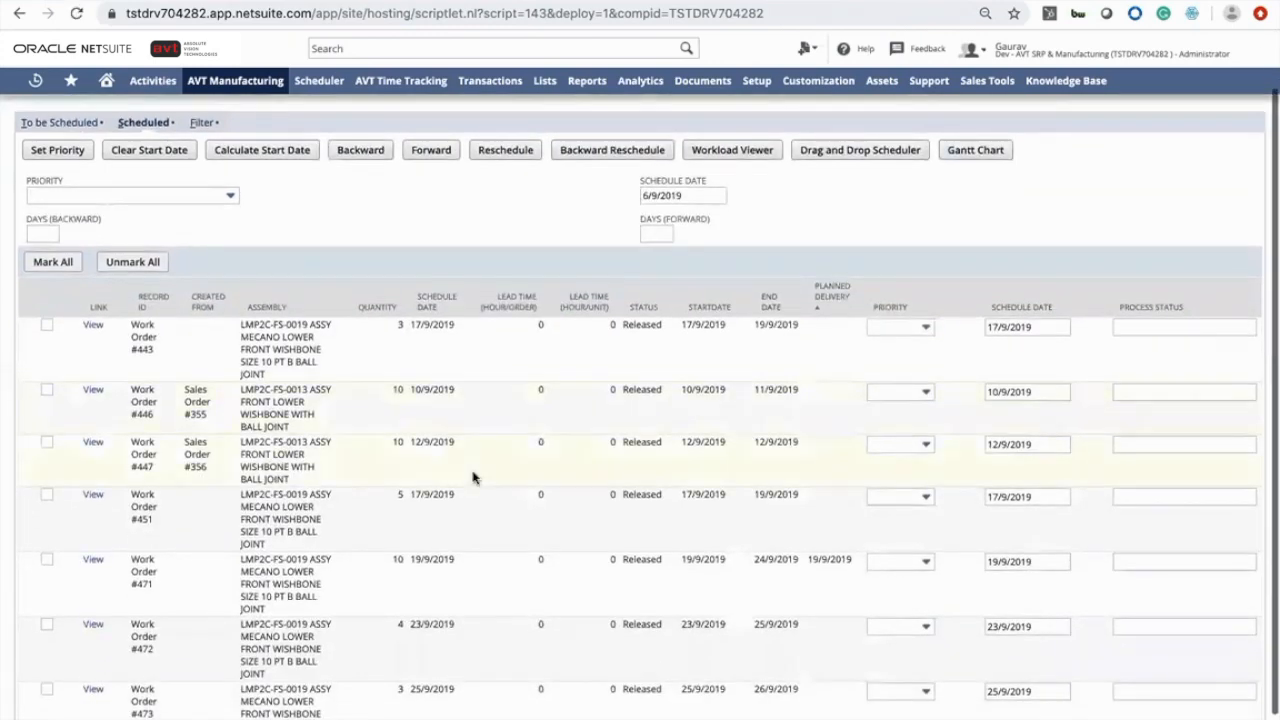
pyautogui.scroll(2, 800, 528)
pyautogui.scroll(-2, 800, 528)
pyautogui.scroll(2, 798, 528)
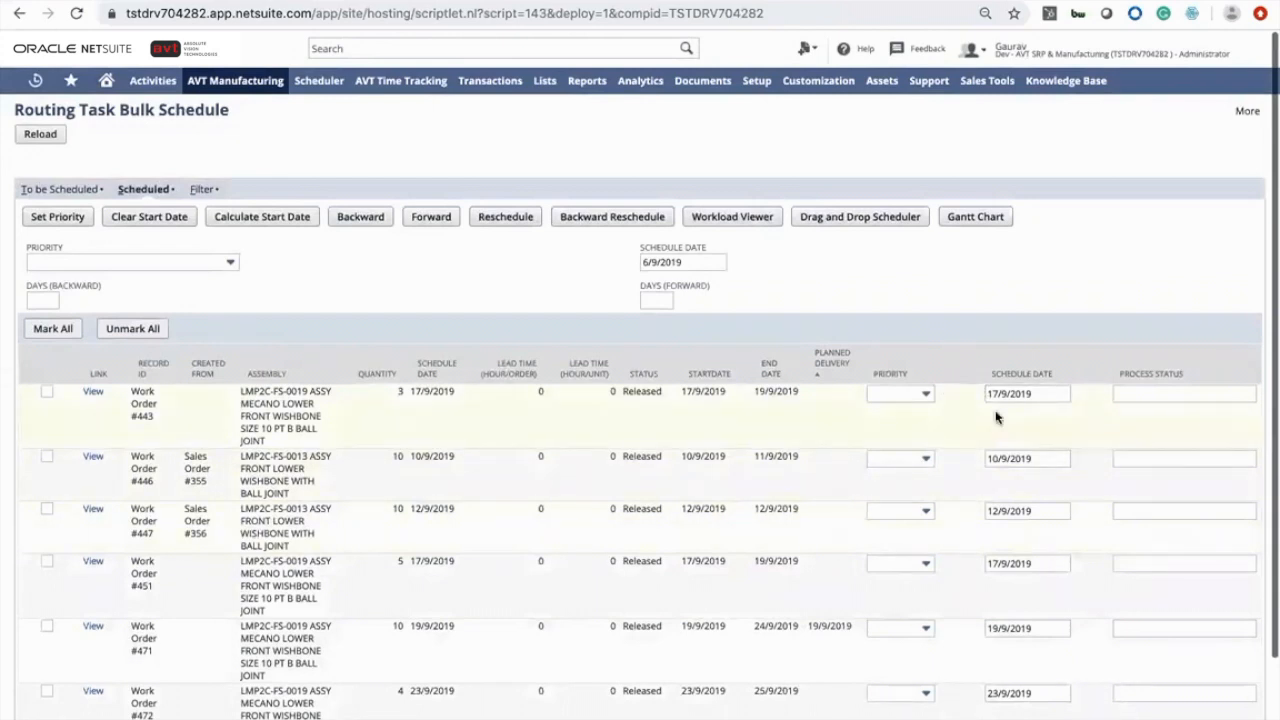
pyautogui.scroll(-1, 970, 510)
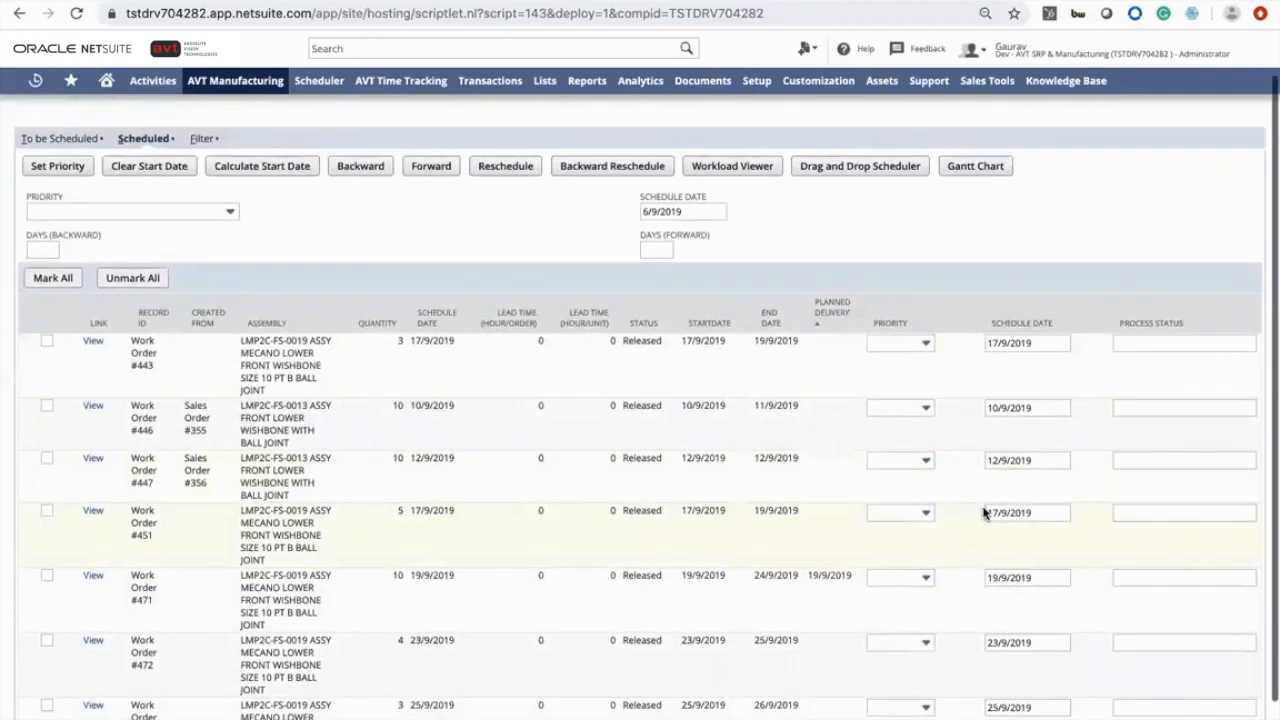
pyautogui.scroll(-1, 972, 565)
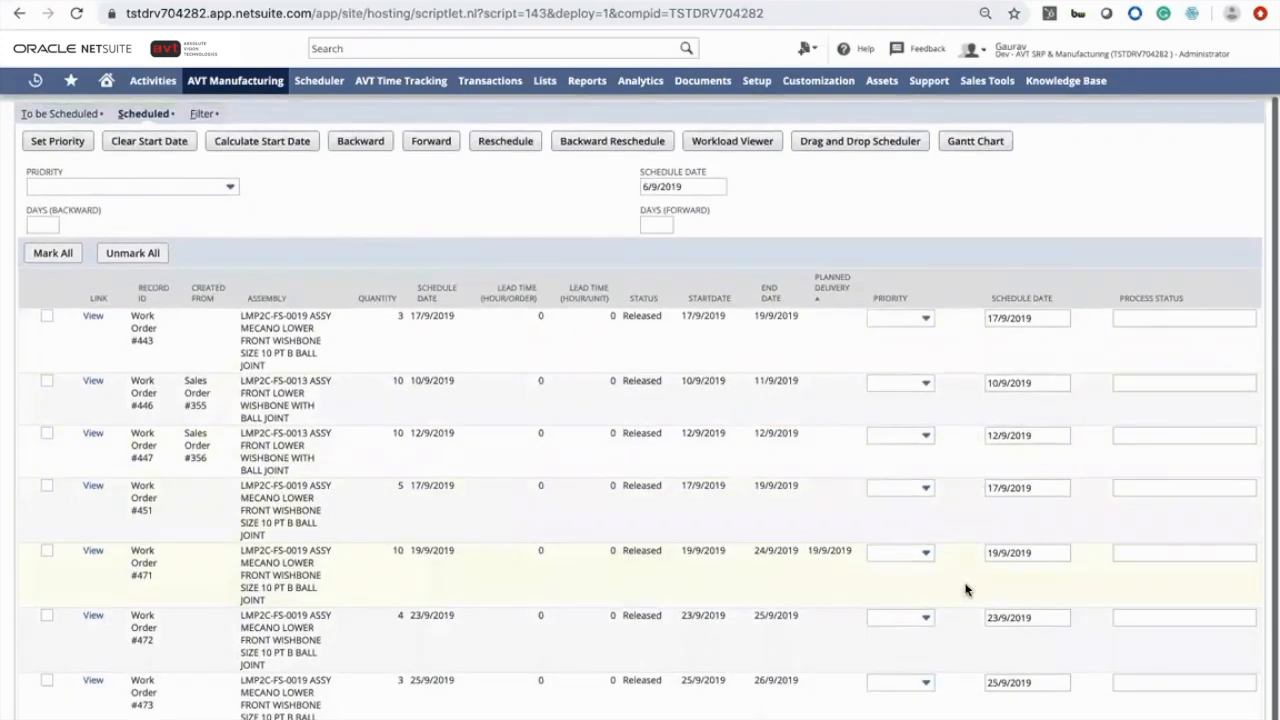
pyautogui.scroll(2, 955, 673)
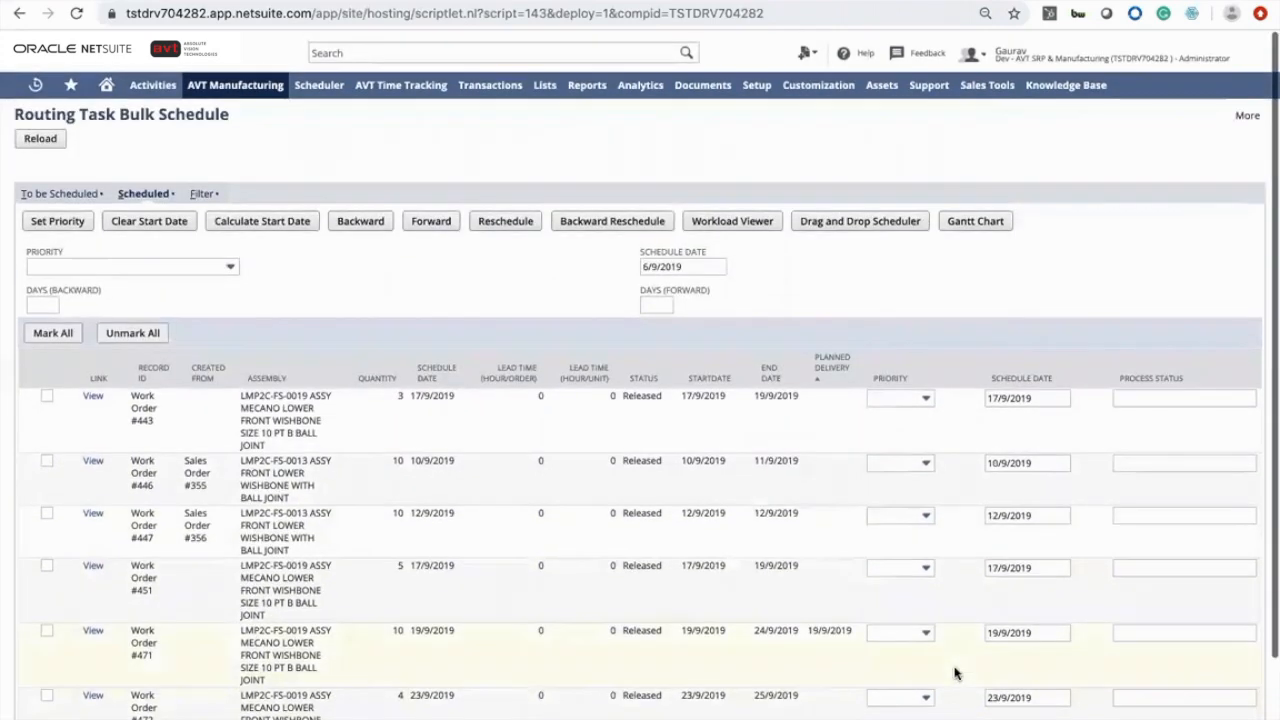
# Mark all scheduled work orders, view them in the production Gantt chart, and return to the bulk schedule.
pyautogui.scroll(-1, 955, 673)
pyautogui.click(53, 329)
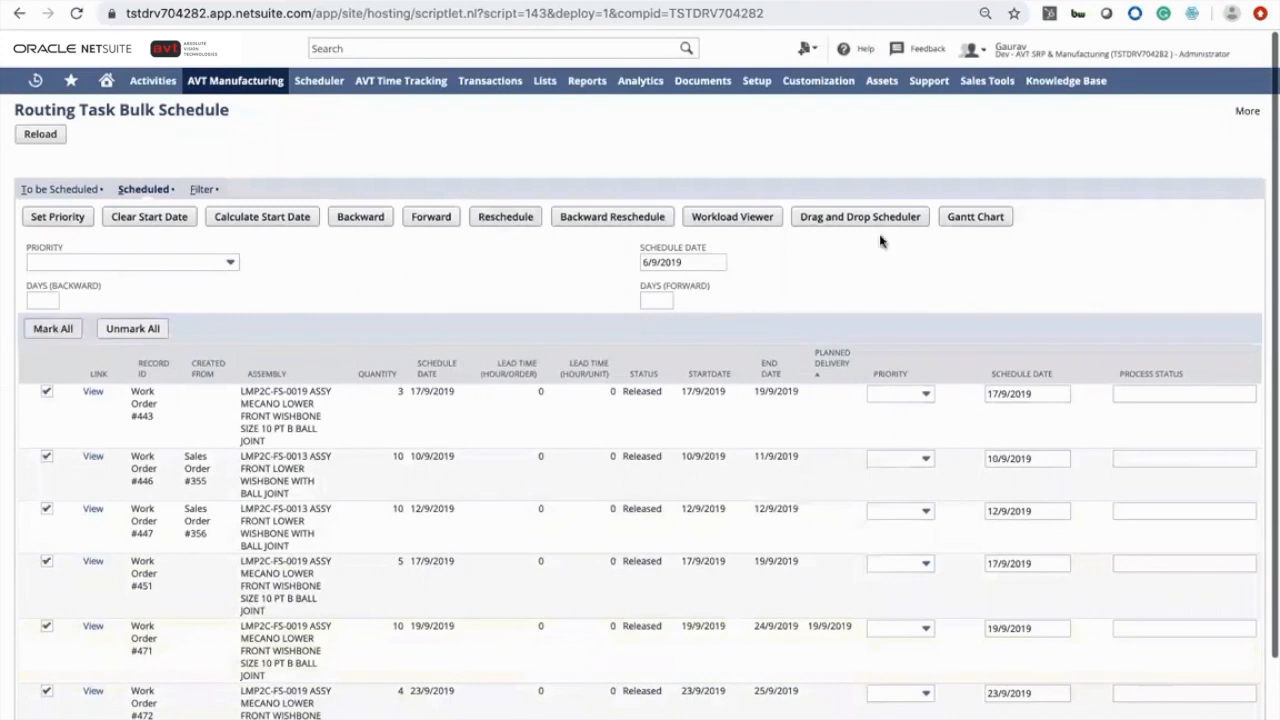
pyautogui.click(970, 215)
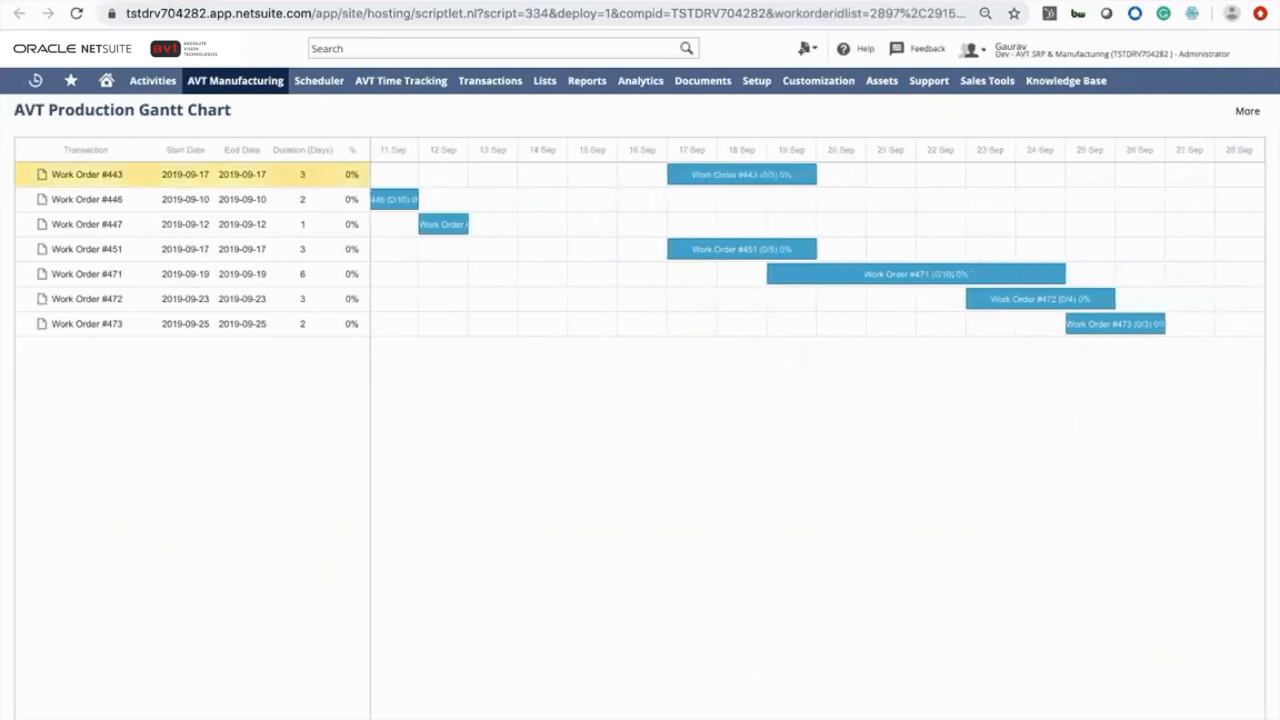
pyautogui.click(183, 1)
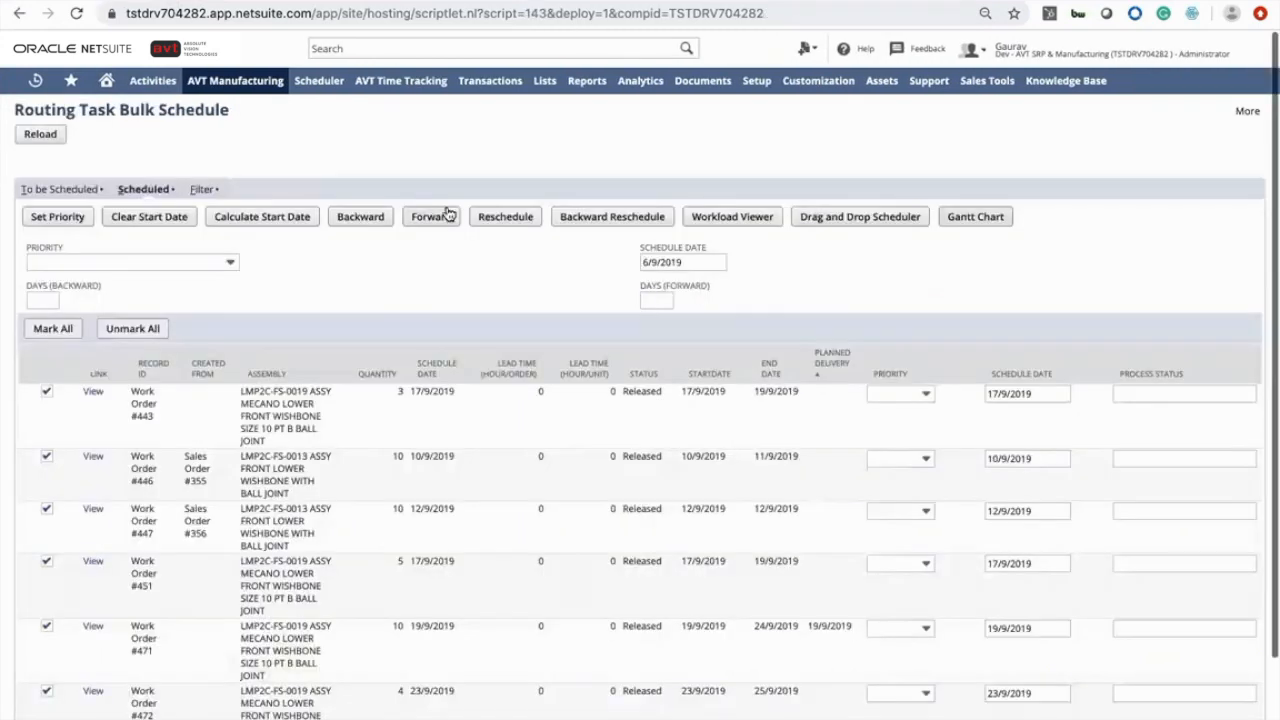
# Open the Workload Viewer and Drag and Drop Scheduler for the marked work orders, and review the planned workload of each resource by date.
pyautogui.click(728, 219)
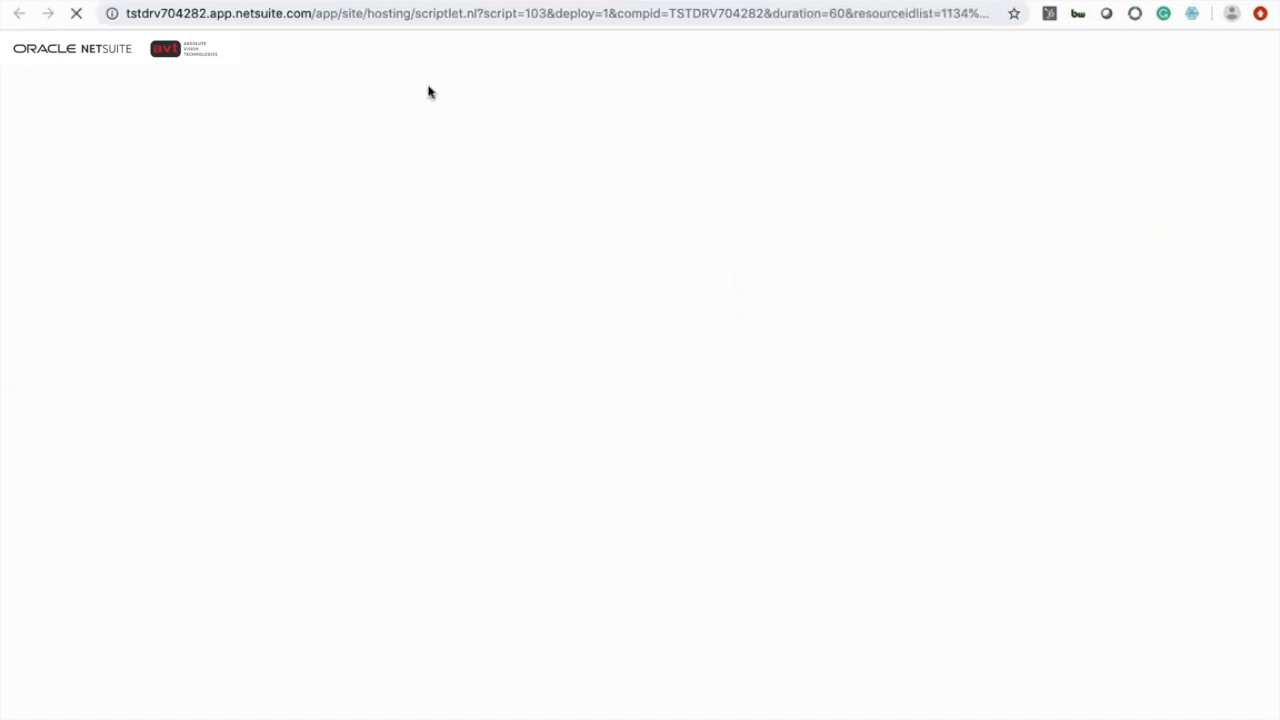
pyautogui.click(270, 0)
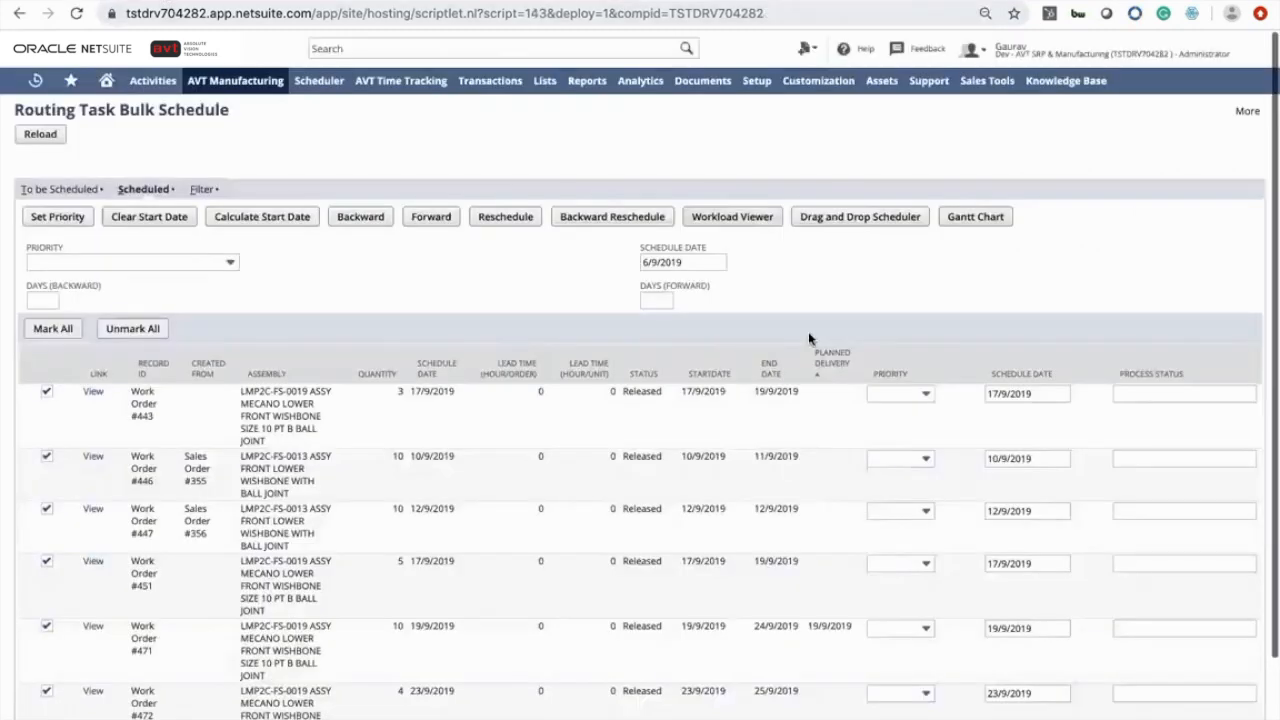
pyautogui.click(891, 222)
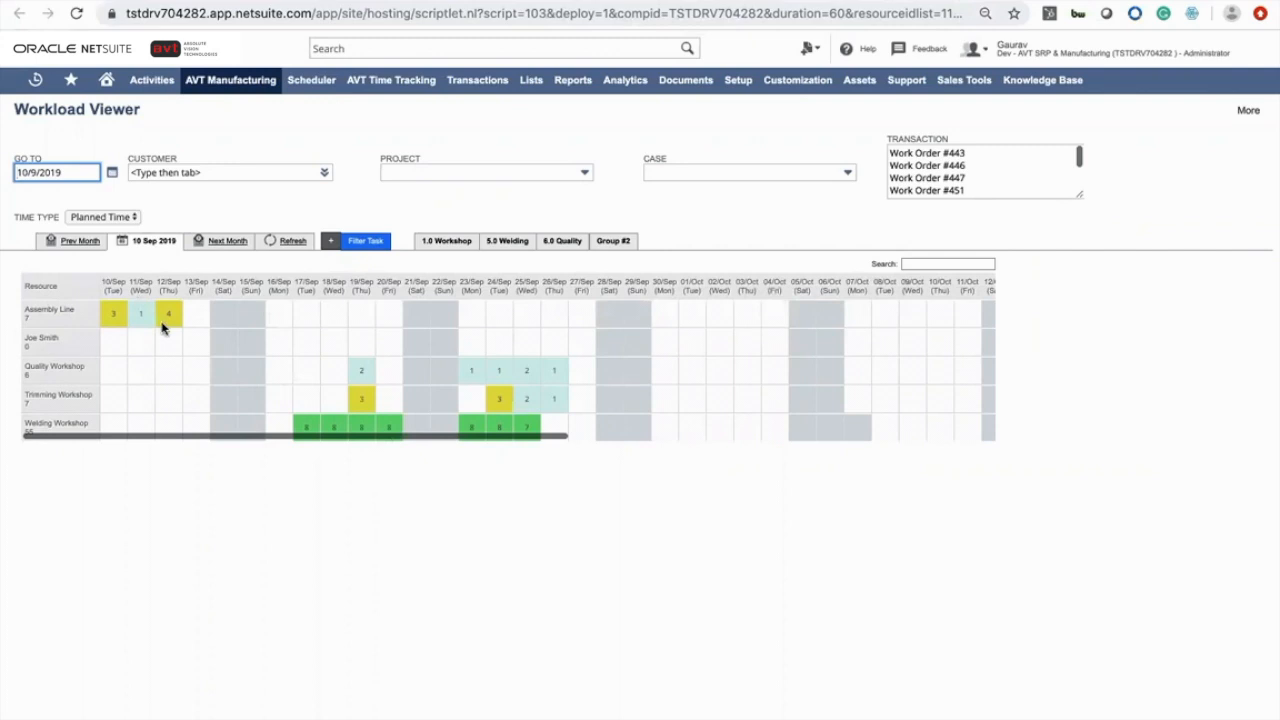
pyautogui.hscroll(5, 243, 345)
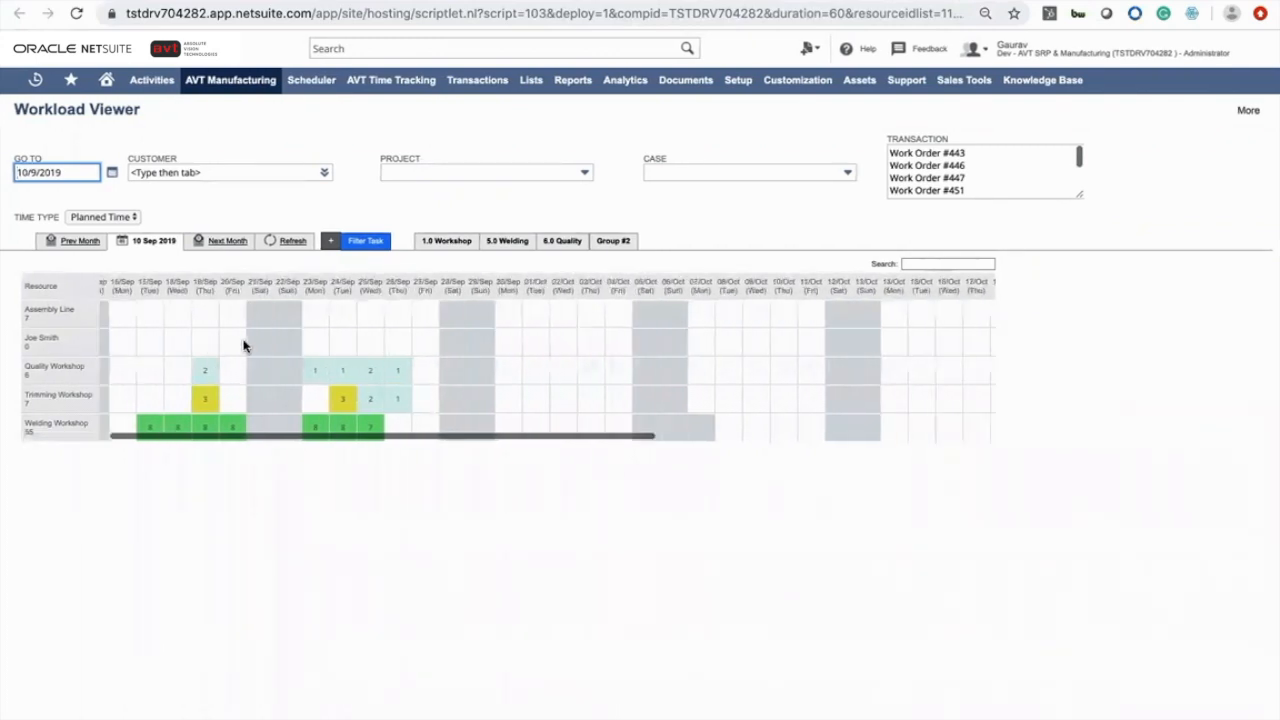
pyautogui.hscroll(-5, 243, 345)
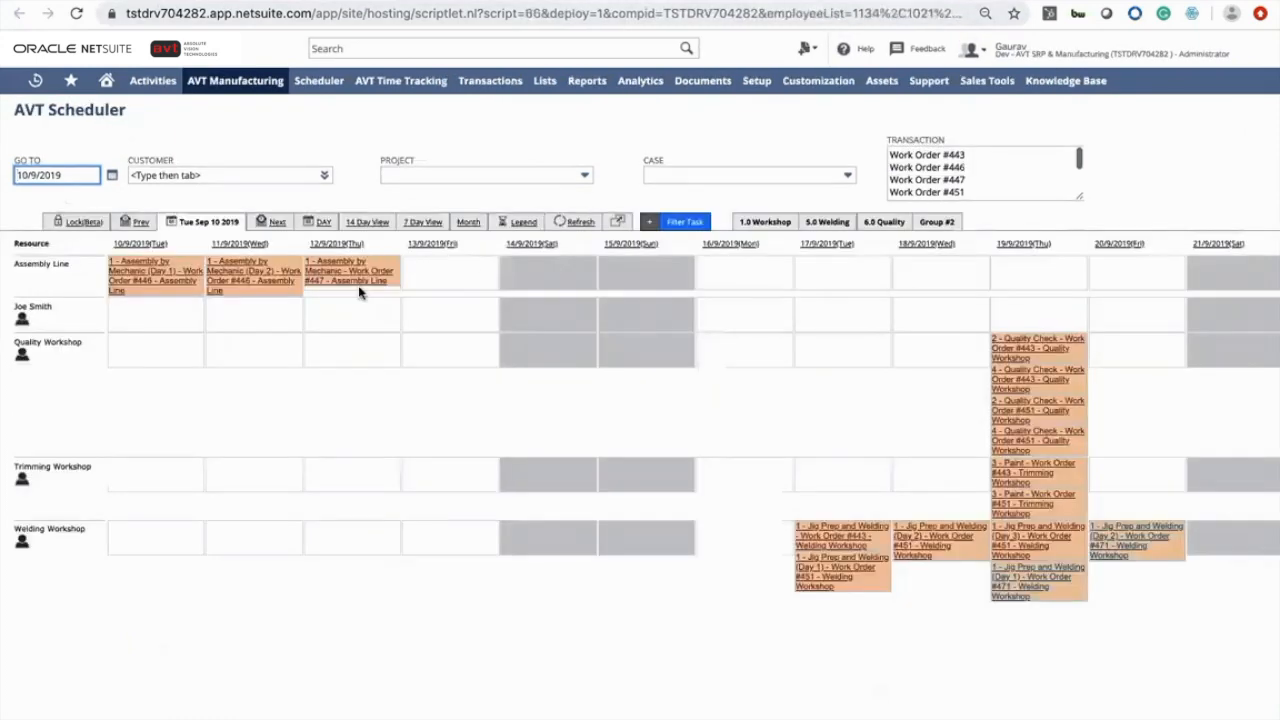
# Review the scheduled operations of each workshop across the dates in the AVT Scheduler.
pyautogui.hscroll(5, 509, 391)
pyautogui.hscroll(-2, 506, 390)
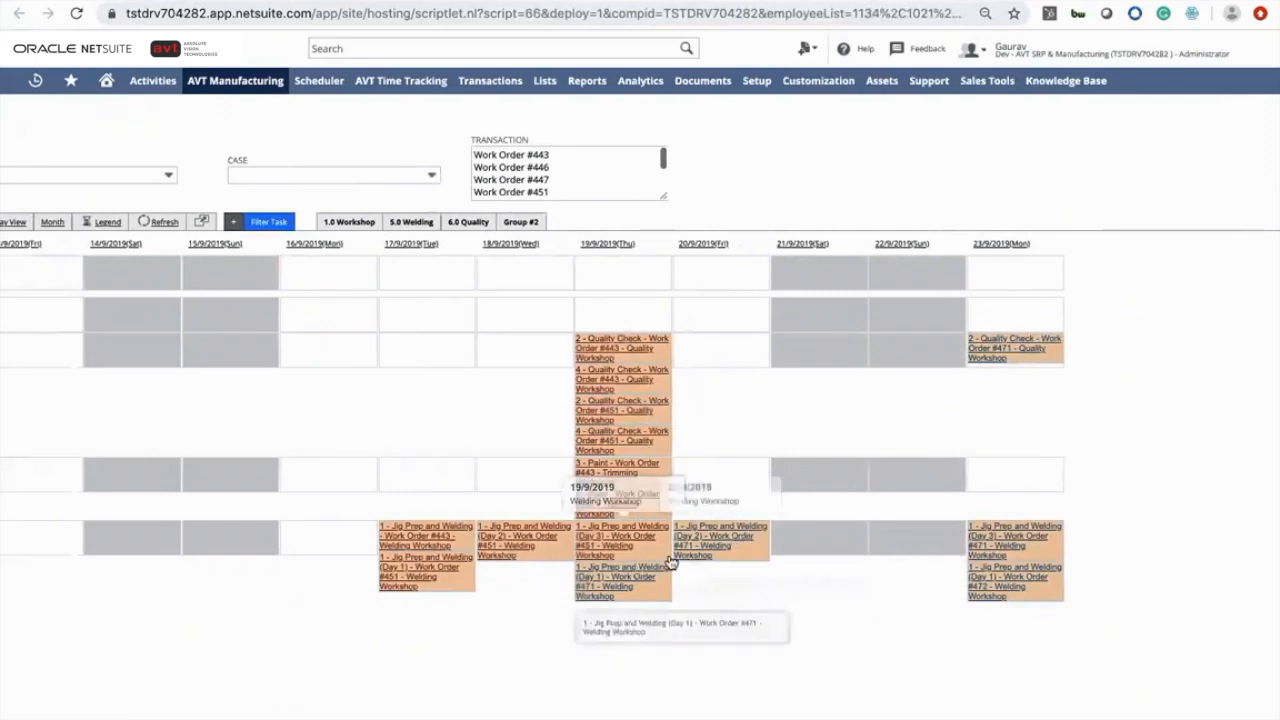
pyautogui.hscroll(-7, 628, 566)
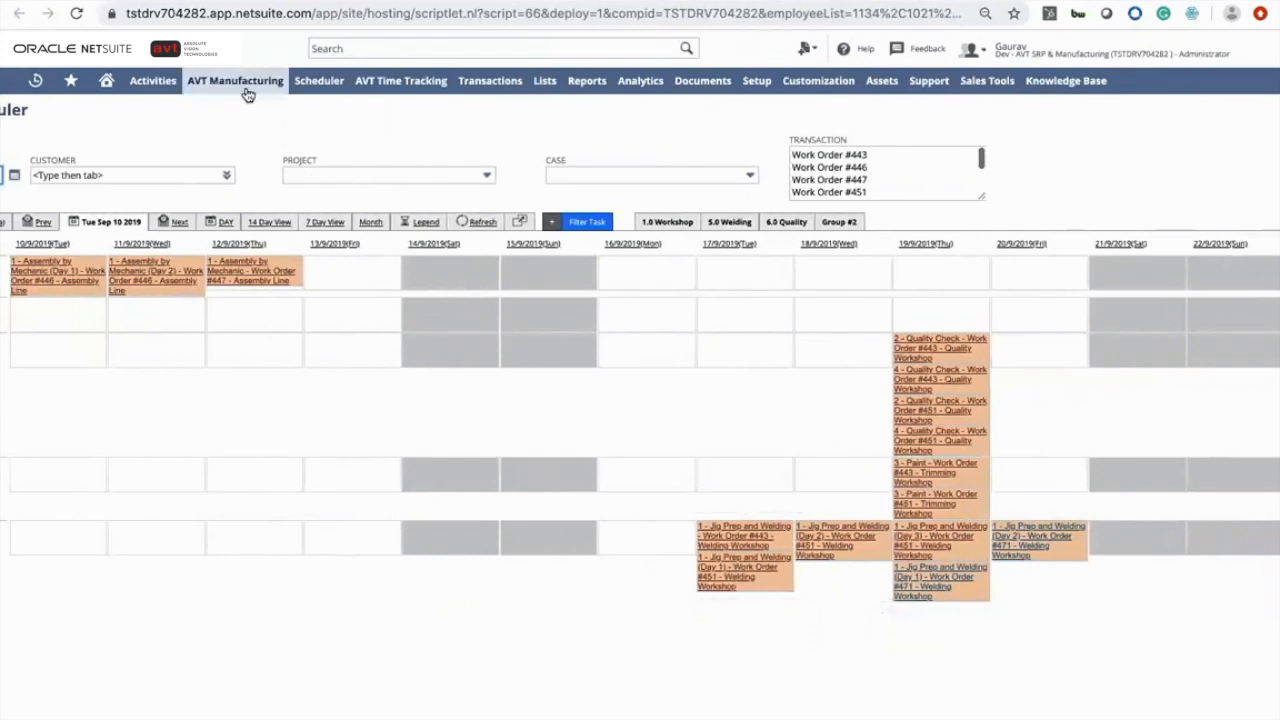
# Open the task list of the AVT Time Tracking mobile app.
pyautogui.moveTo(252, 90)
pyautogui.moveTo(277, 174)
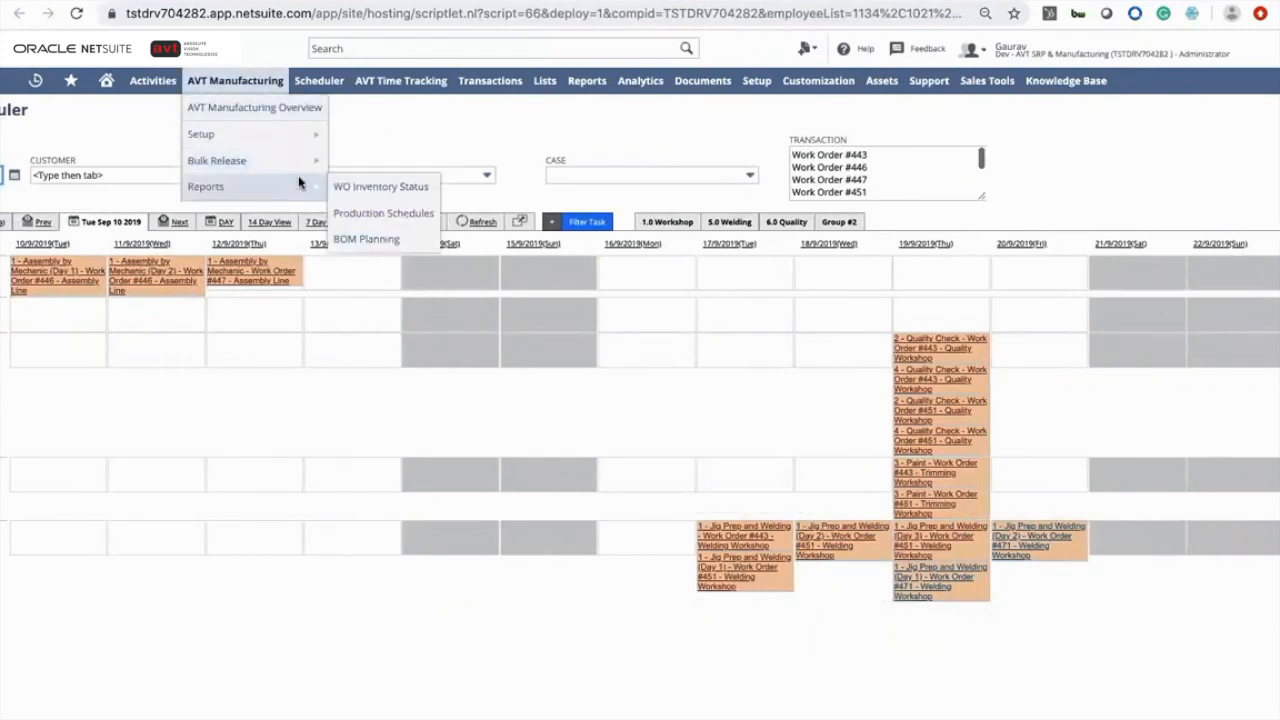
pyautogui.moveTo(330, 85)
pyautogui.moveTo(408, 80)
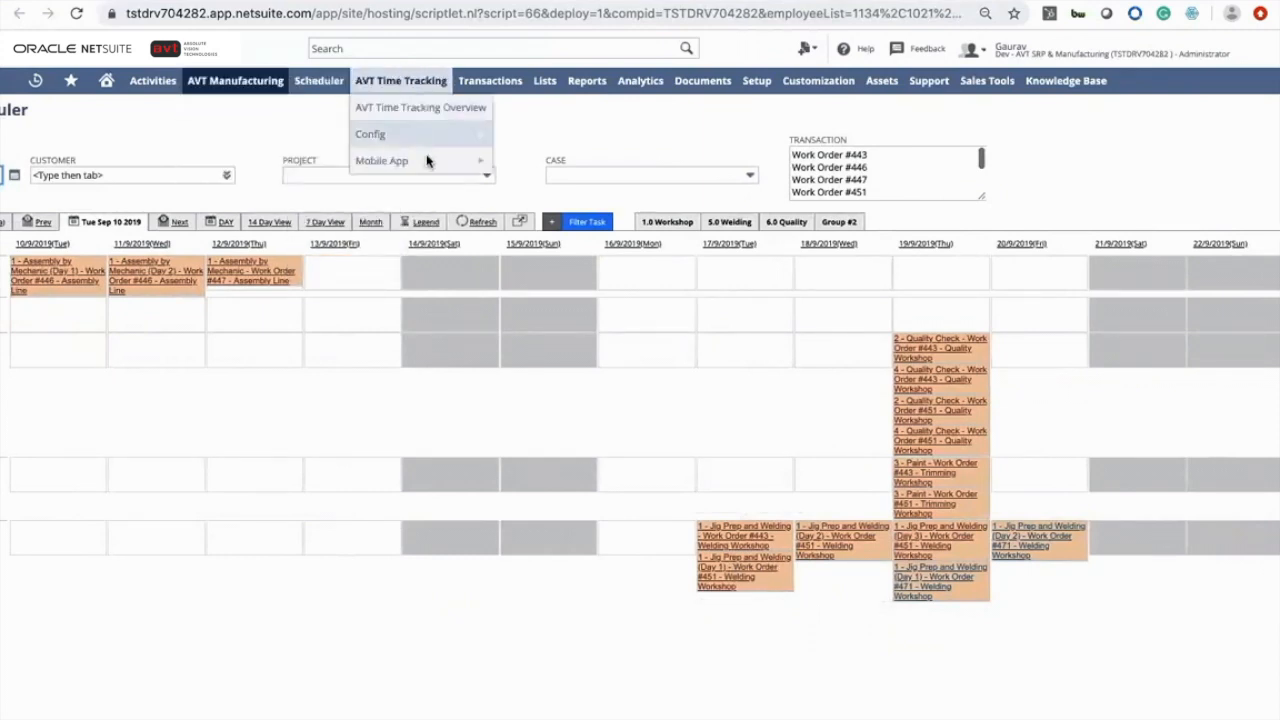
pyautogui.click(506, 162)
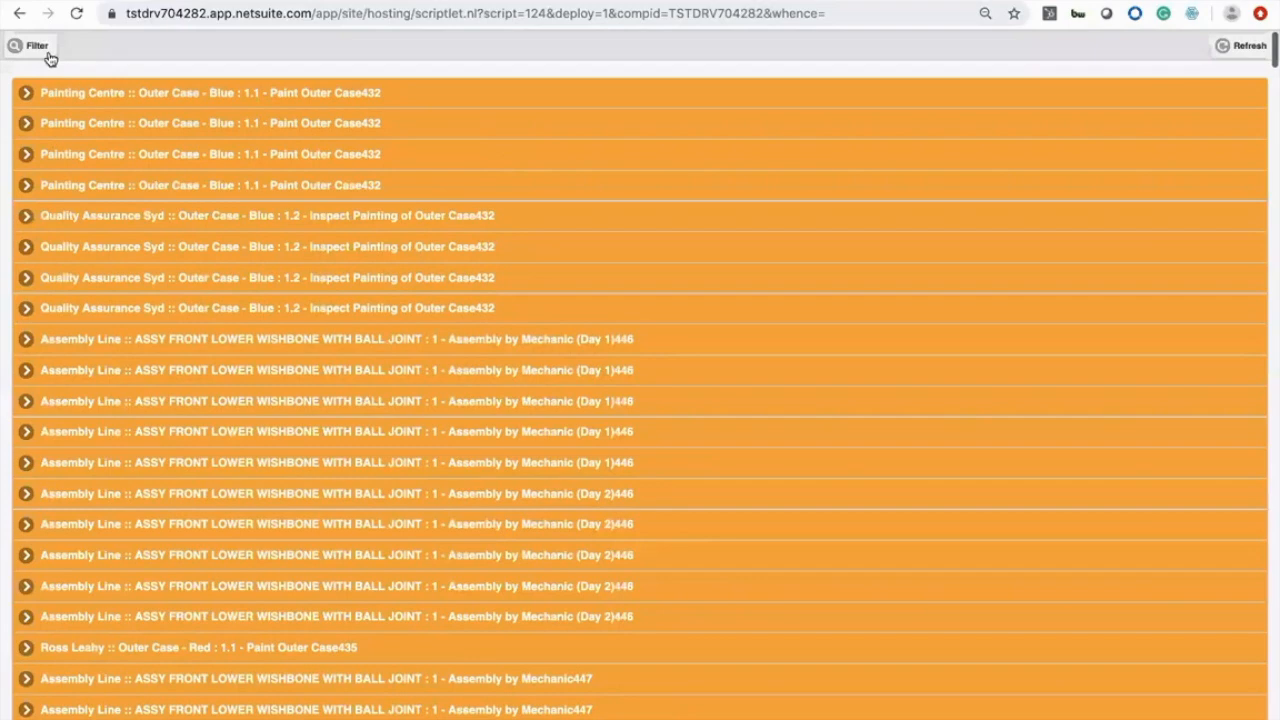
# Check the available assignees in the task filter and leave the assignment filter at All.
pyautogui.click(33, 44)
pyautogui.click(125, 76)
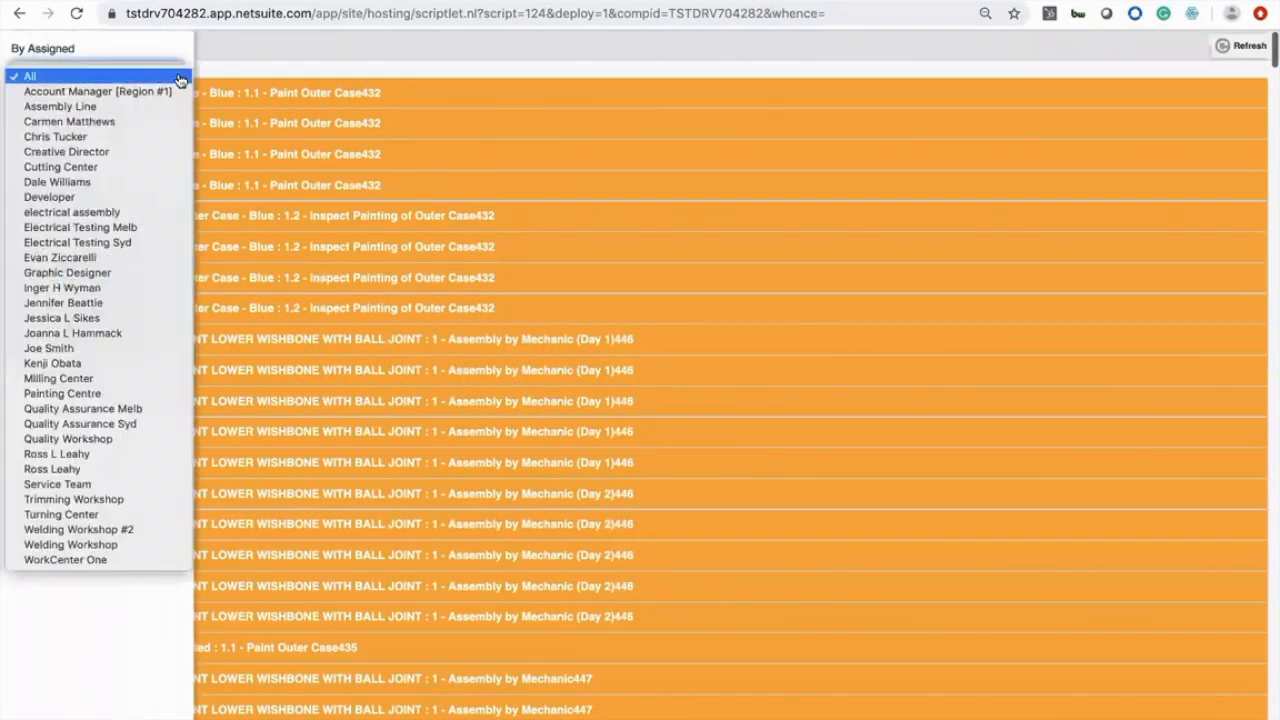
pyautogui.click(250, 57)
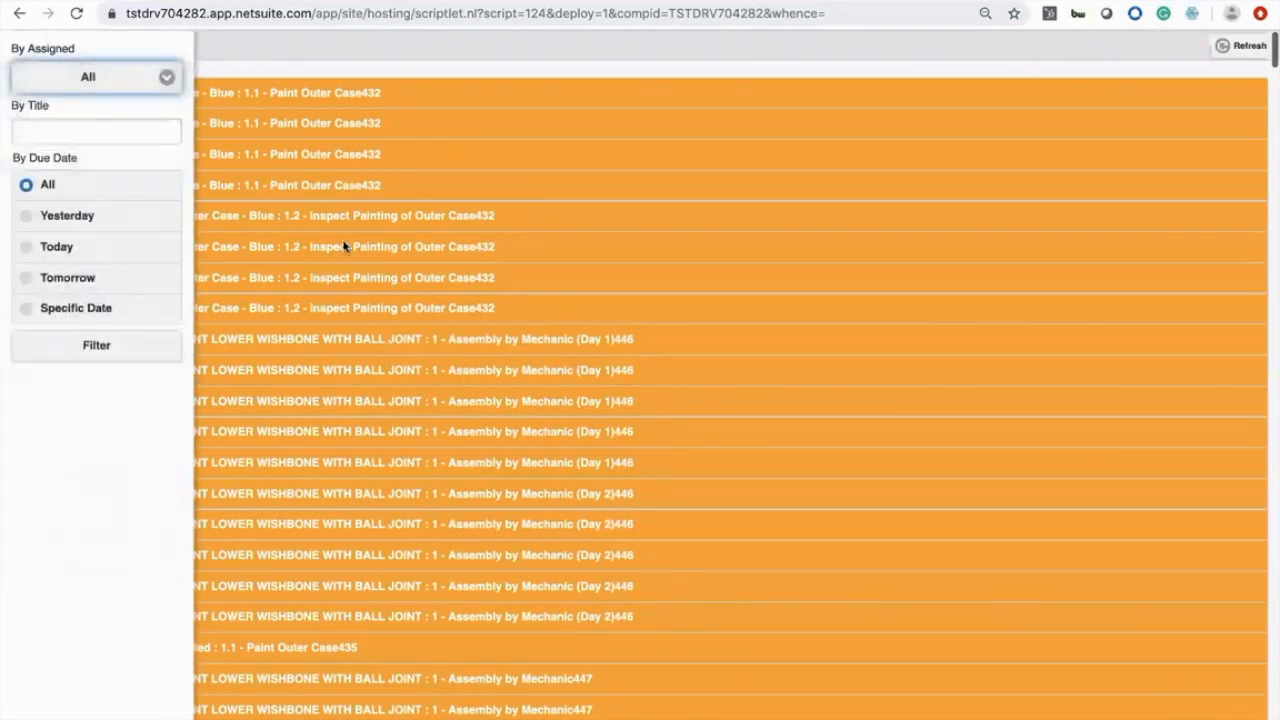
# Look through the full unfiltered list of routing tasks with their work centres, operations and work orders, and return to its beginning.
pyautogui.scroll(-10, 344, 246)
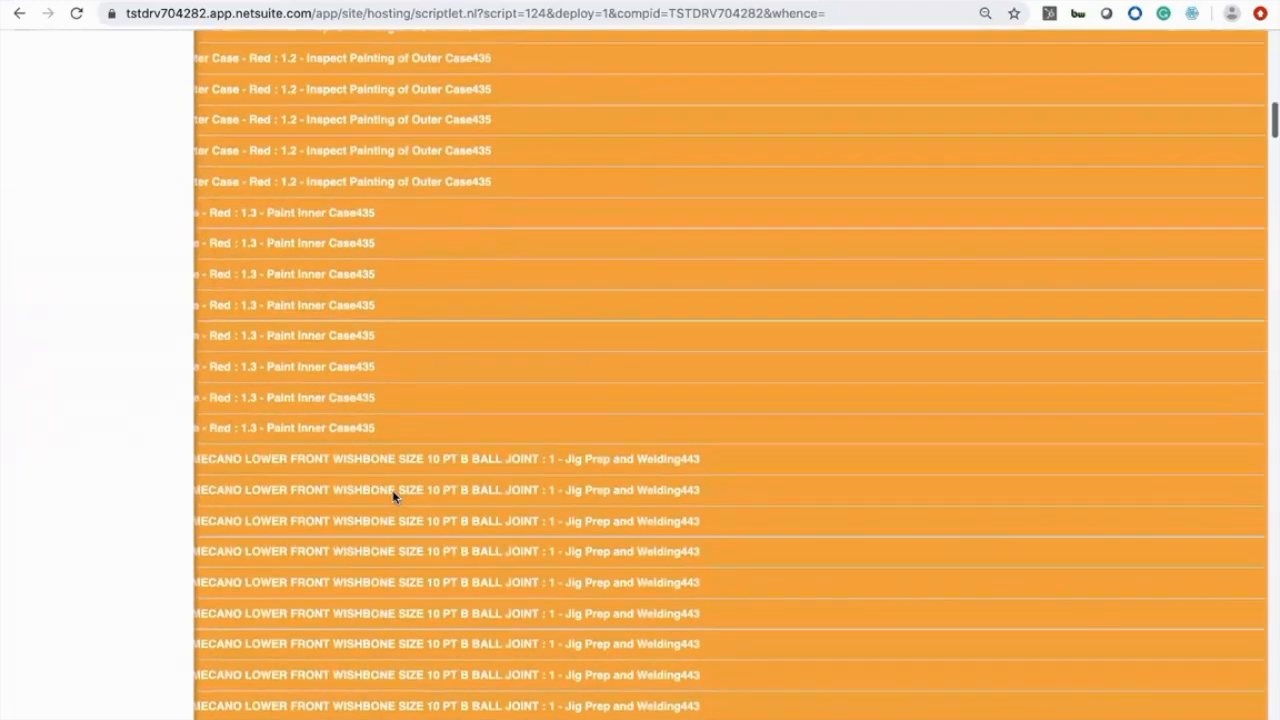
pyautogui.scroll(-10, 392, 493)
pyautogui.scroll(-10, 393, 491)
pyautogui.scroll(-10, 393, 493)
pyautogui.scroll(20, 393, 493)
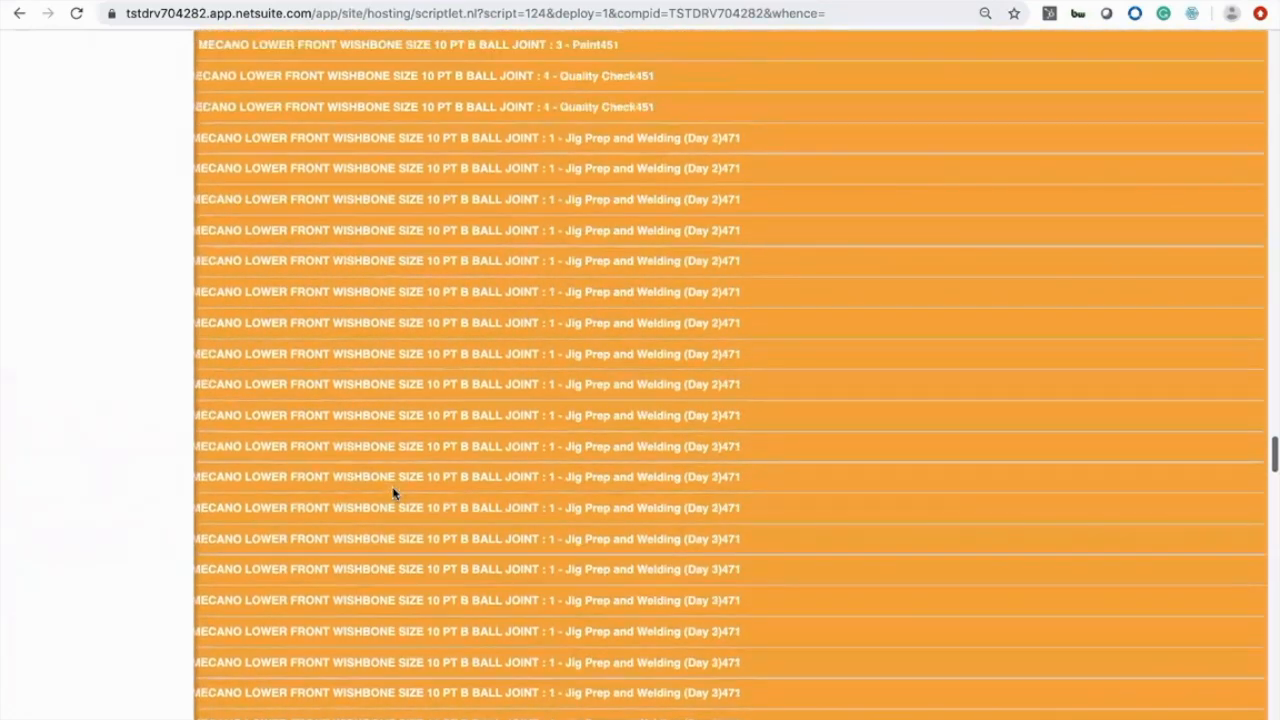
pyautogui.scroll(10, 393, 493)
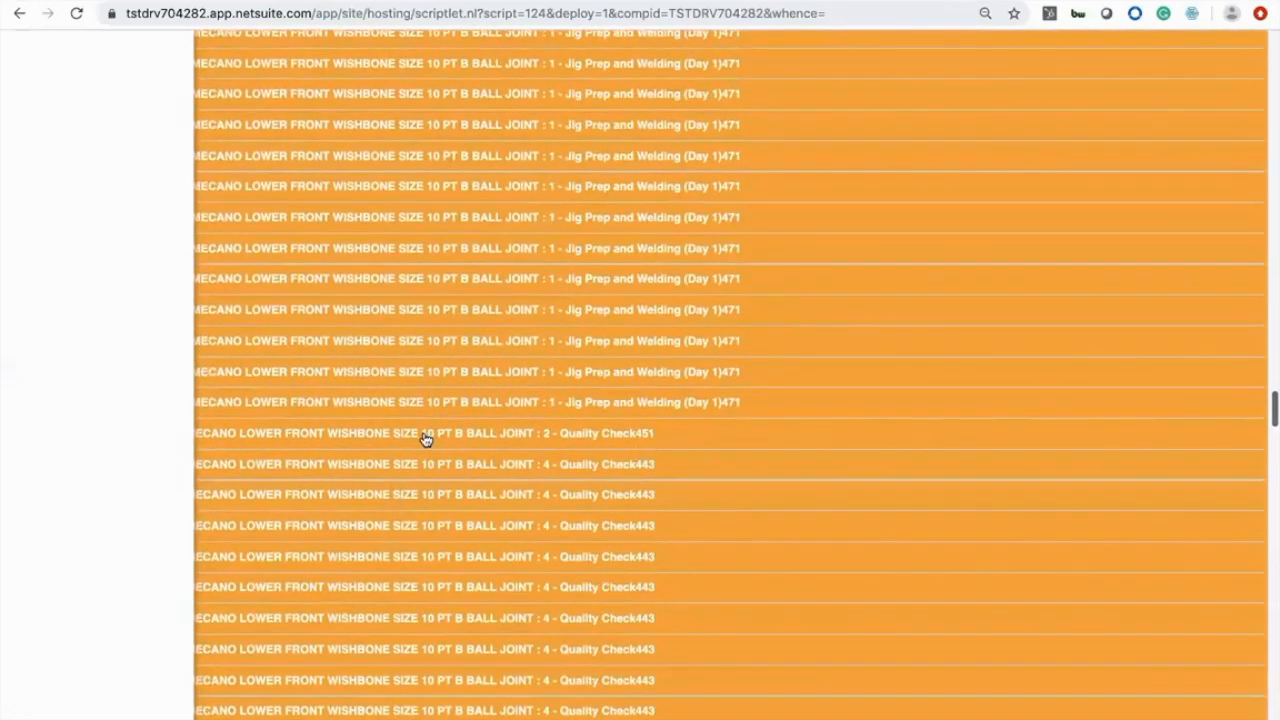
pyautogui.hscroll(-3, 424, 437)
pyautogui.scroll(15, 423, 434)
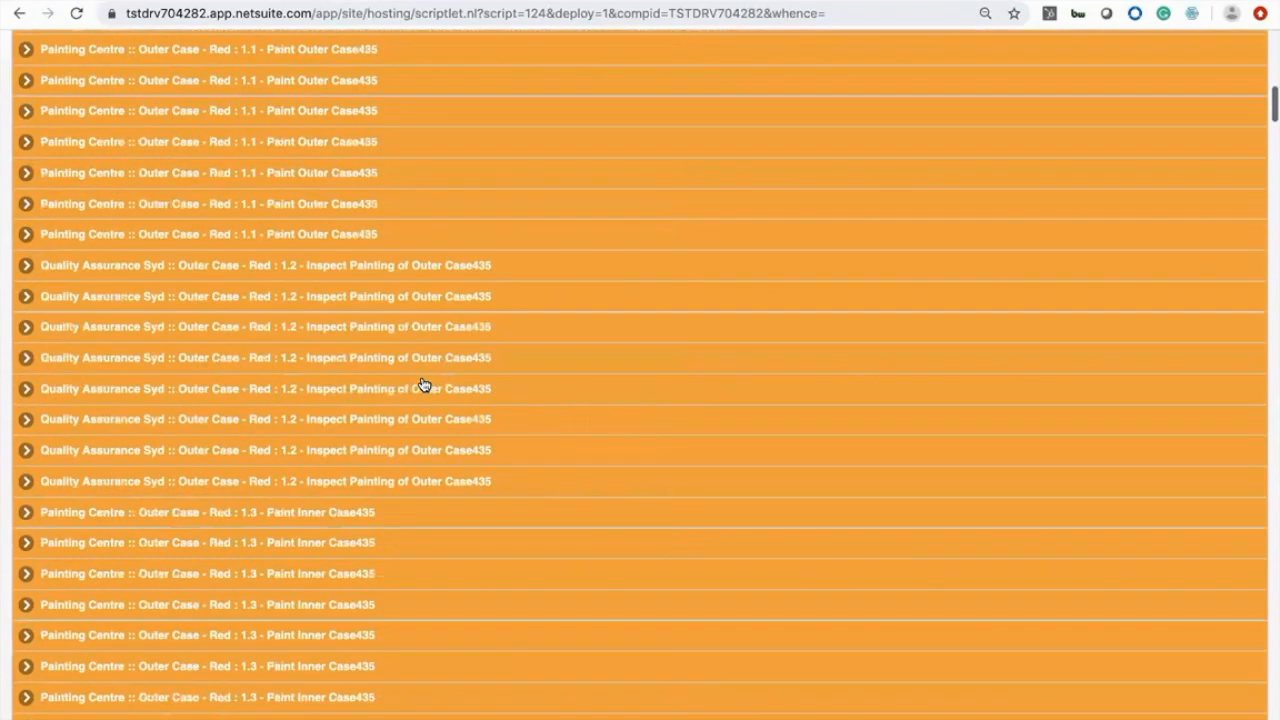
pyautogui.scroll(15, 423, 385)
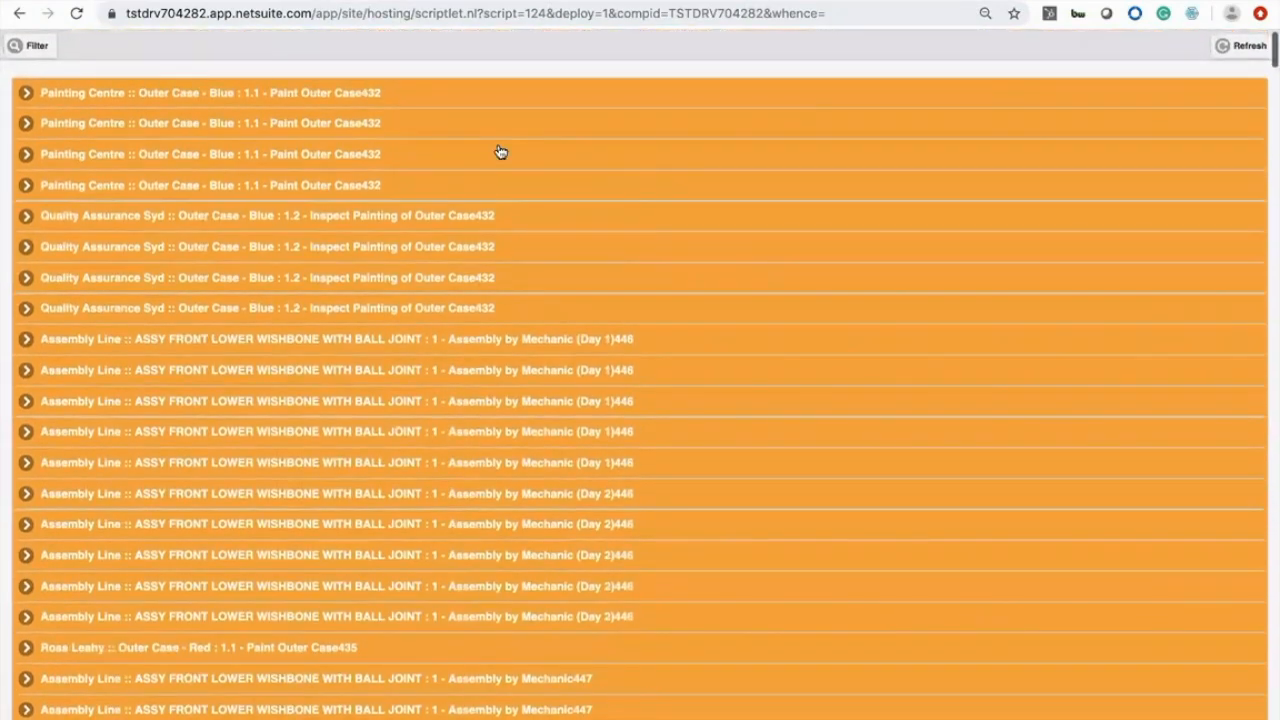
# Filter the task list by title using the work order number of the first Painting Centre task.
pyautogui.click(370, 94)
pyautogui.click(368, 94)
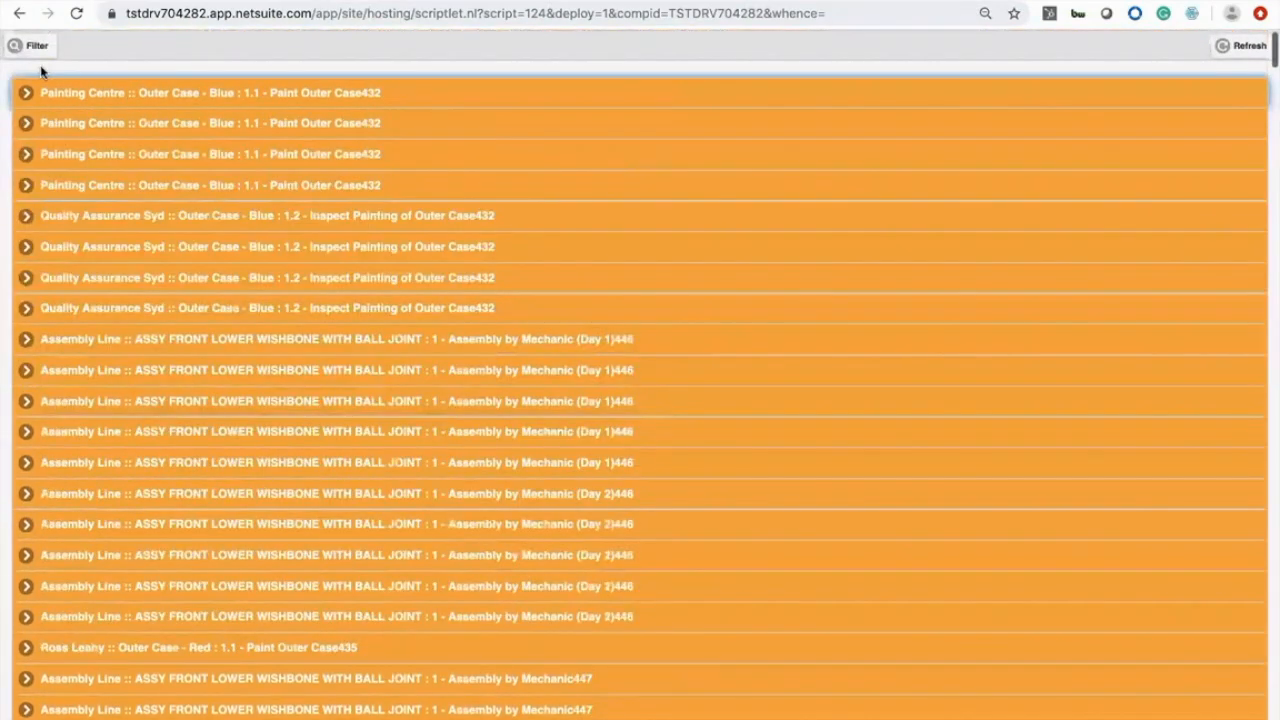
pyautogui.click(32, 44)
pyautogui.click(76, 130)
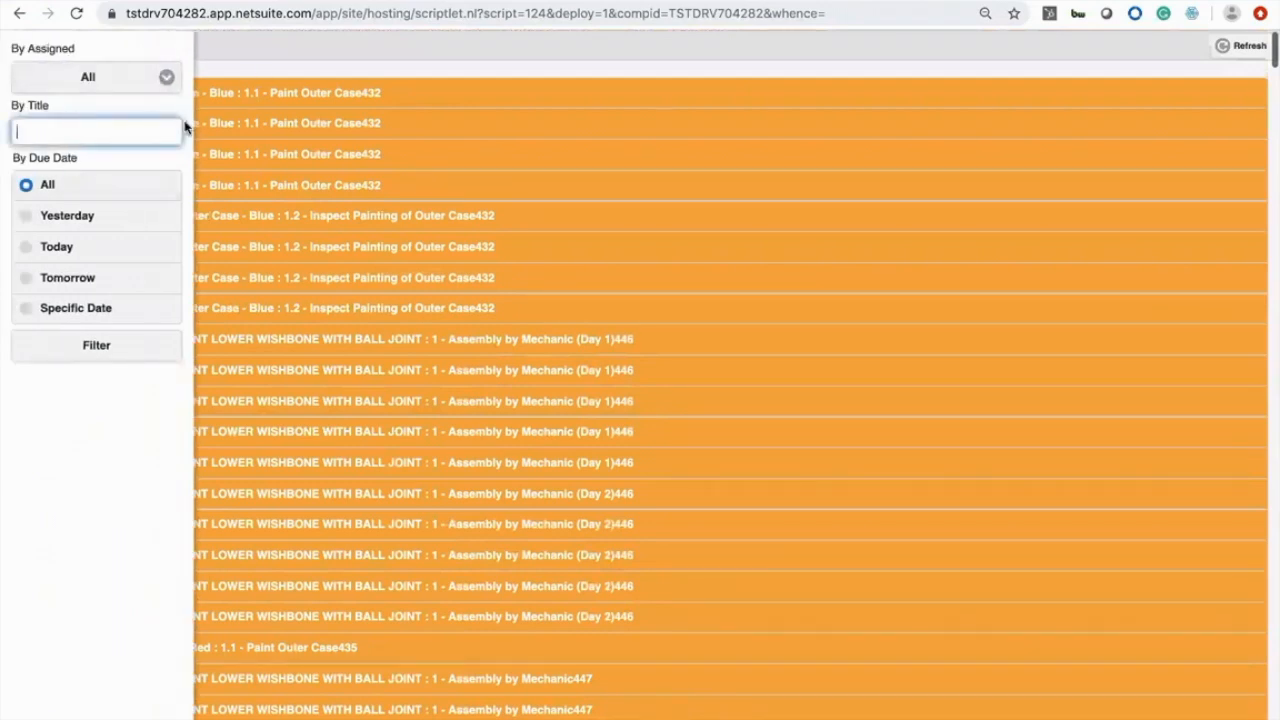
pyautogui.write('432')
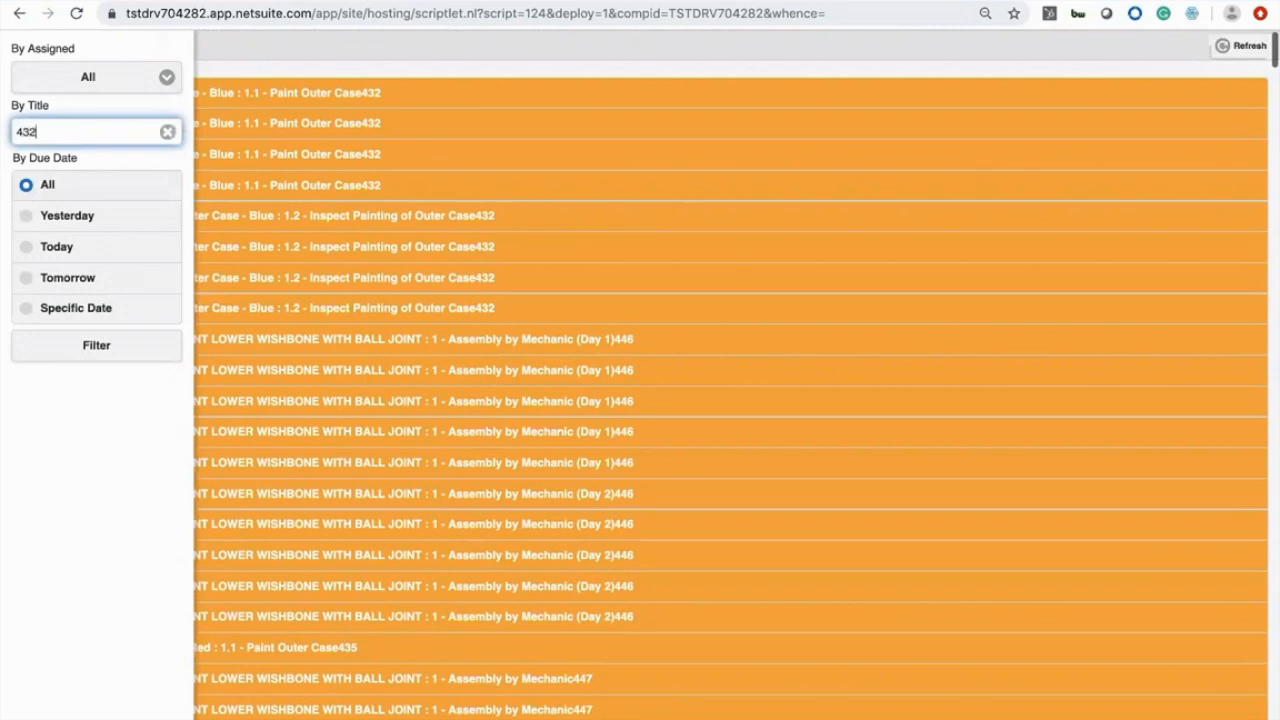
pyautogui.click(148, 350)
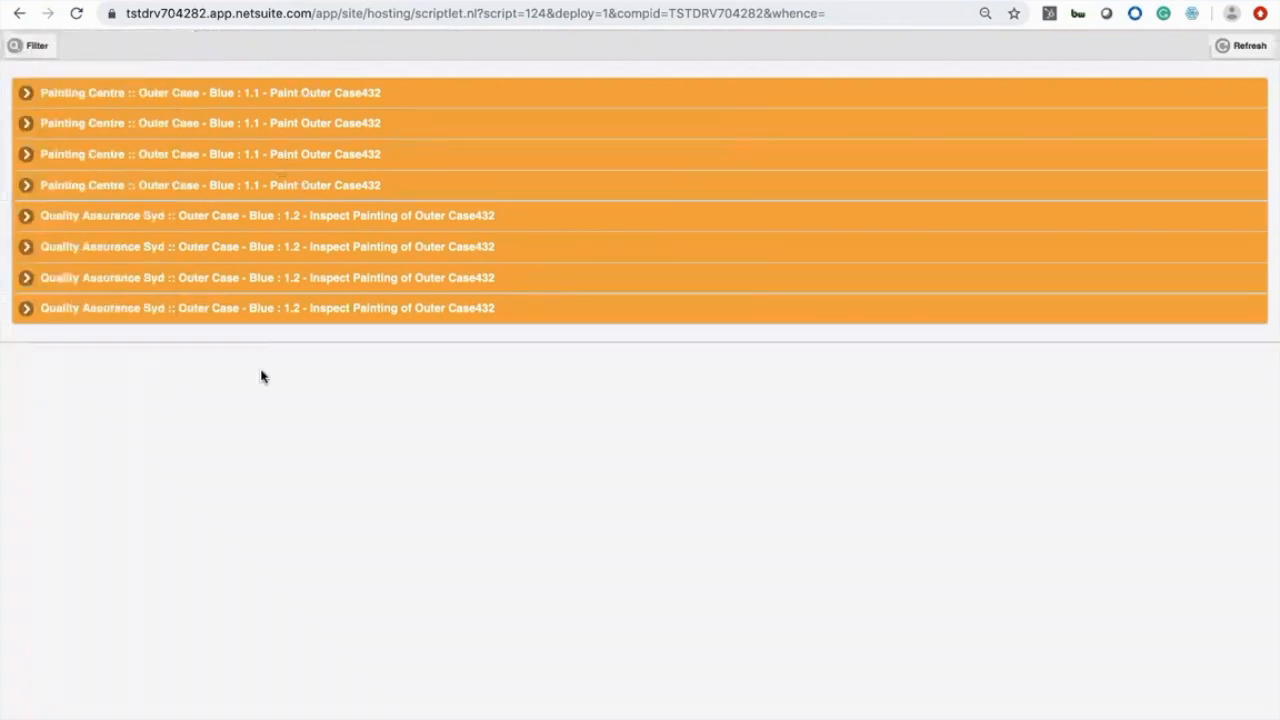
# Expand the first Painting Centre "1.1 - Paint Outer Case" task and start recording time on it.
pyautogui.click(297, 94)
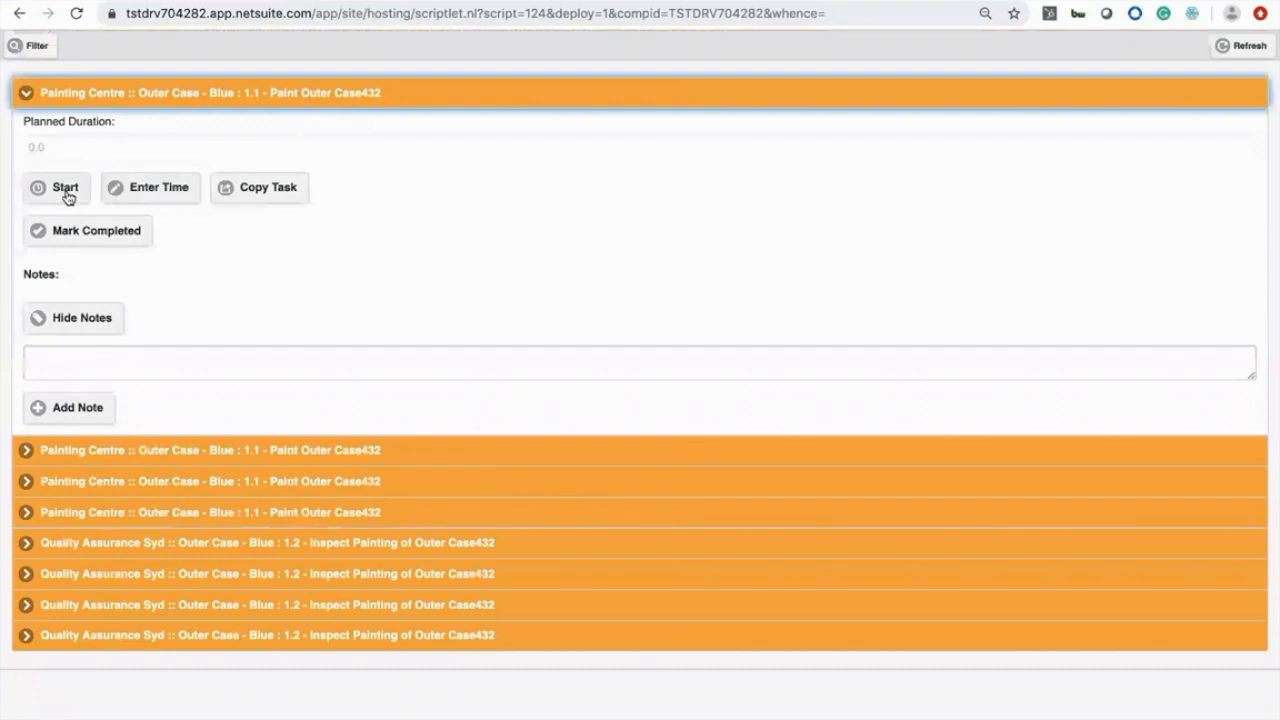
pyautogui.click(65, 189)
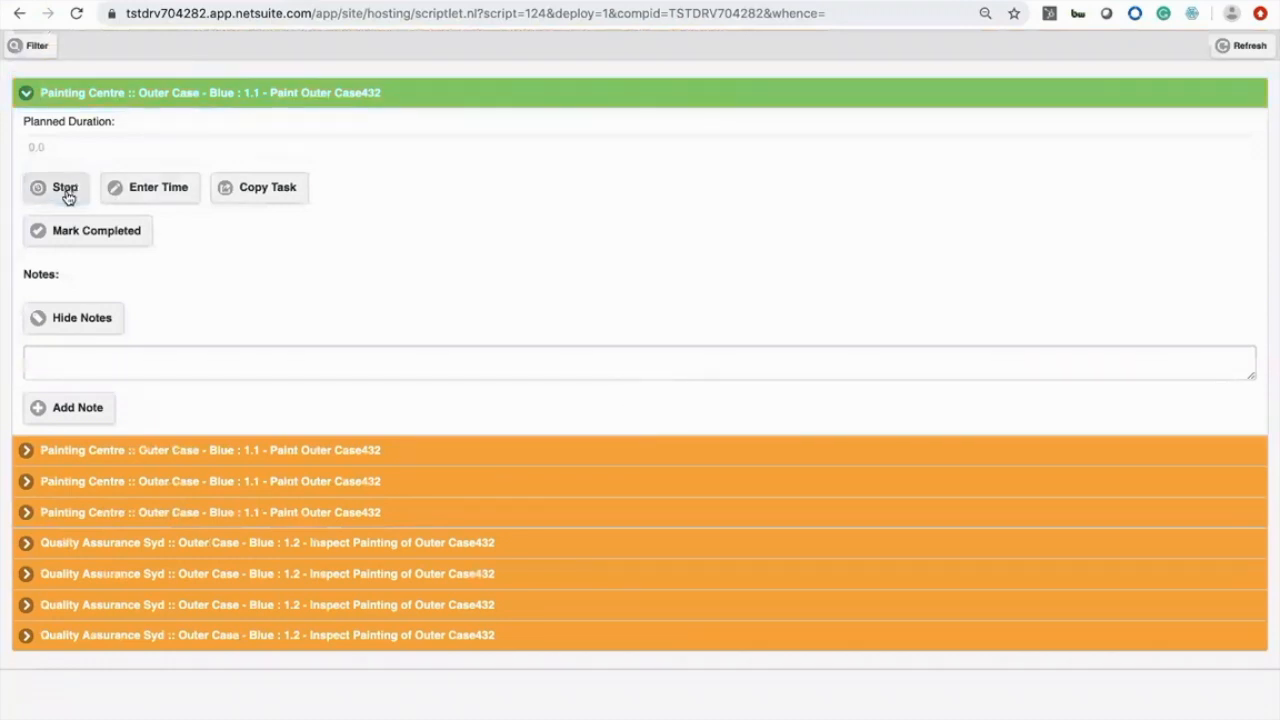
pyautogui.click(120, 352)
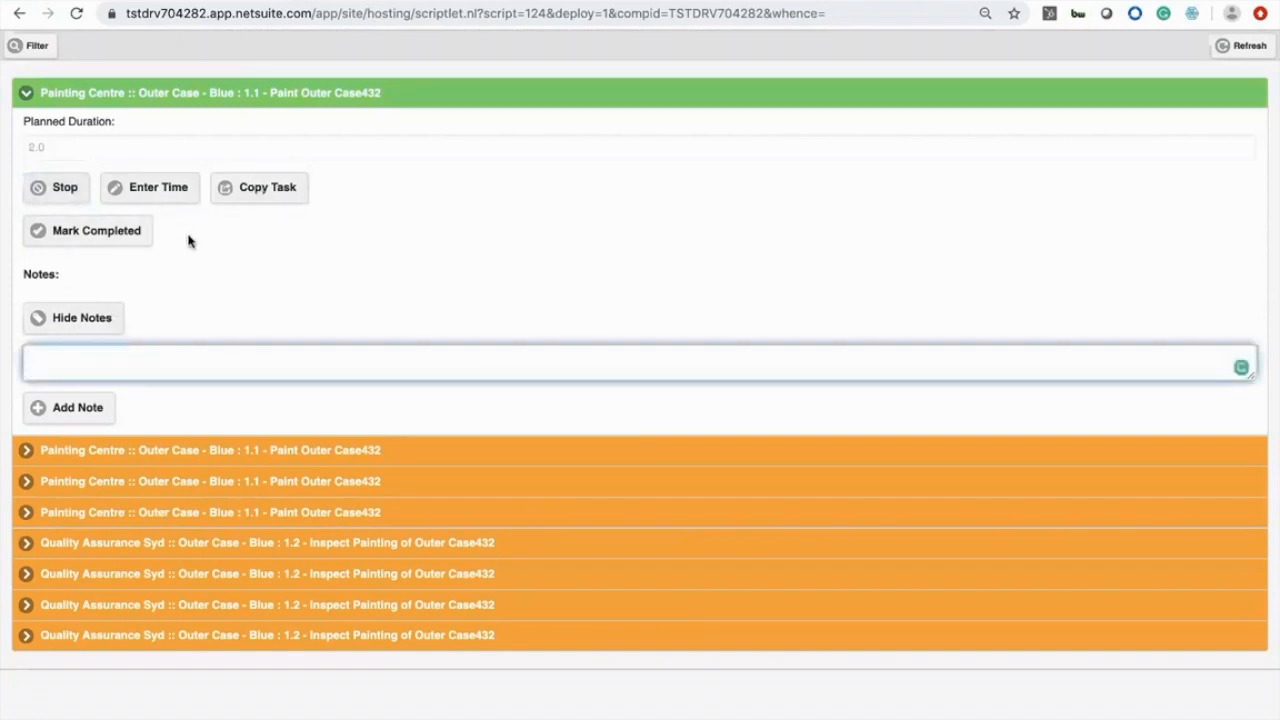
# Show the manual time entry fields of the started task and add the note "Missing a screw so are going to stop this operation".
pyautogui.click(180, 192)
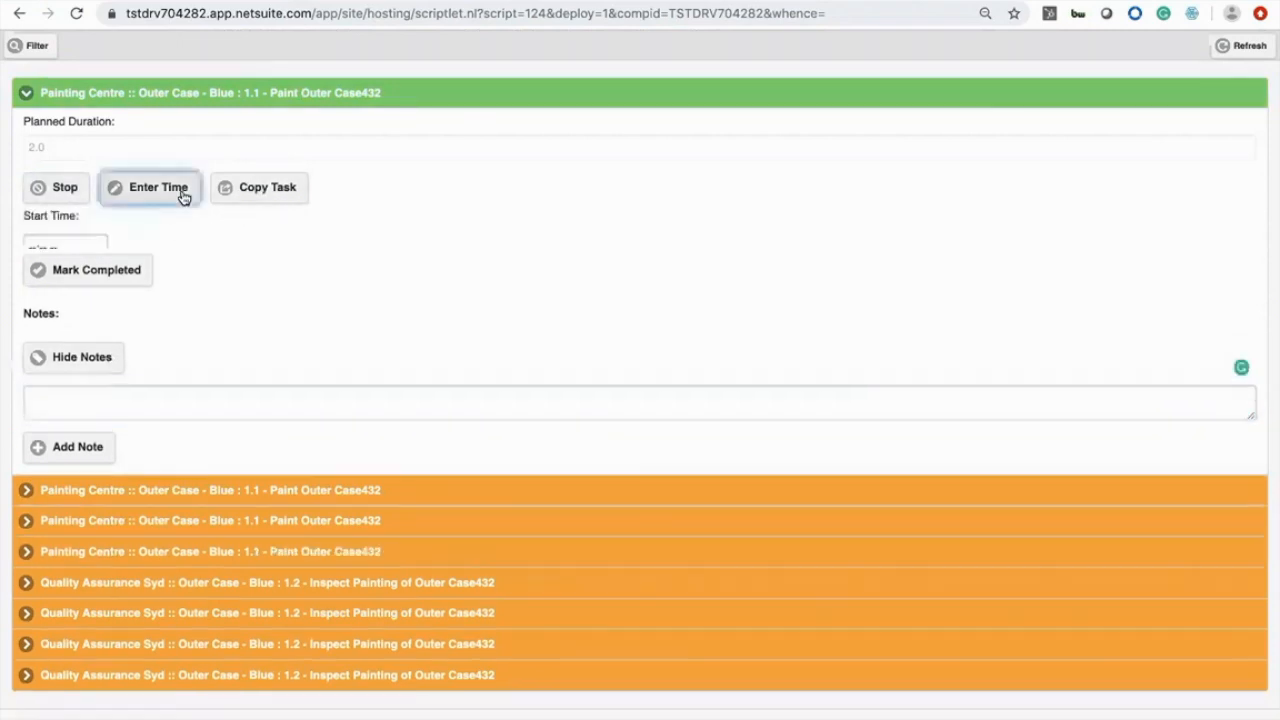
pyautogui.scroll(-1, 98, 360)
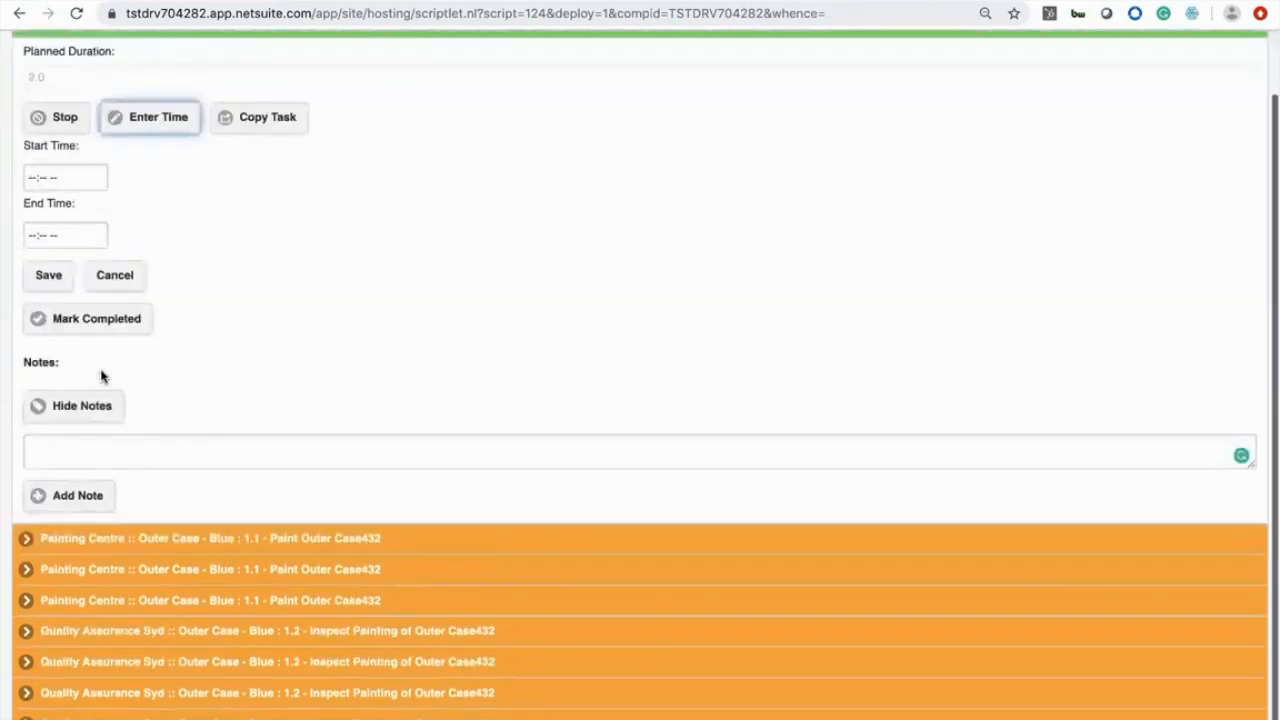
pyautogui.click(96, 450)
pyautogui.write('Missing a c')
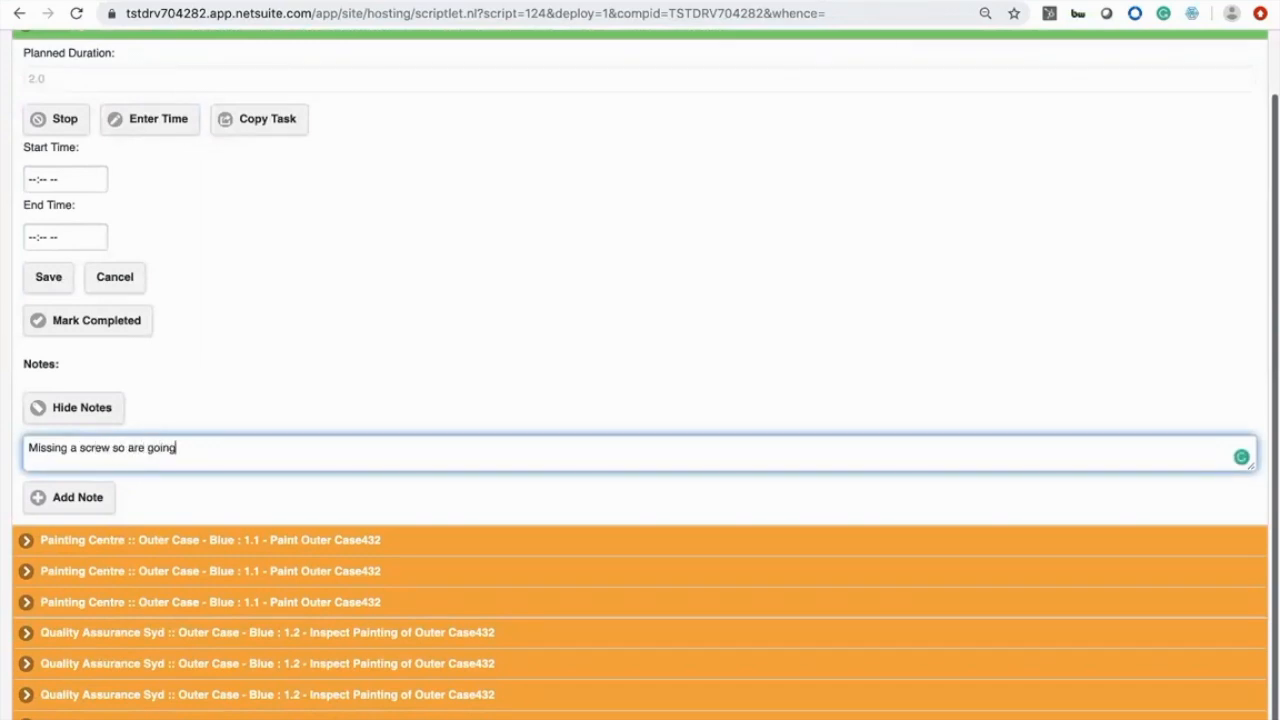
pyautogui.write('this operation')
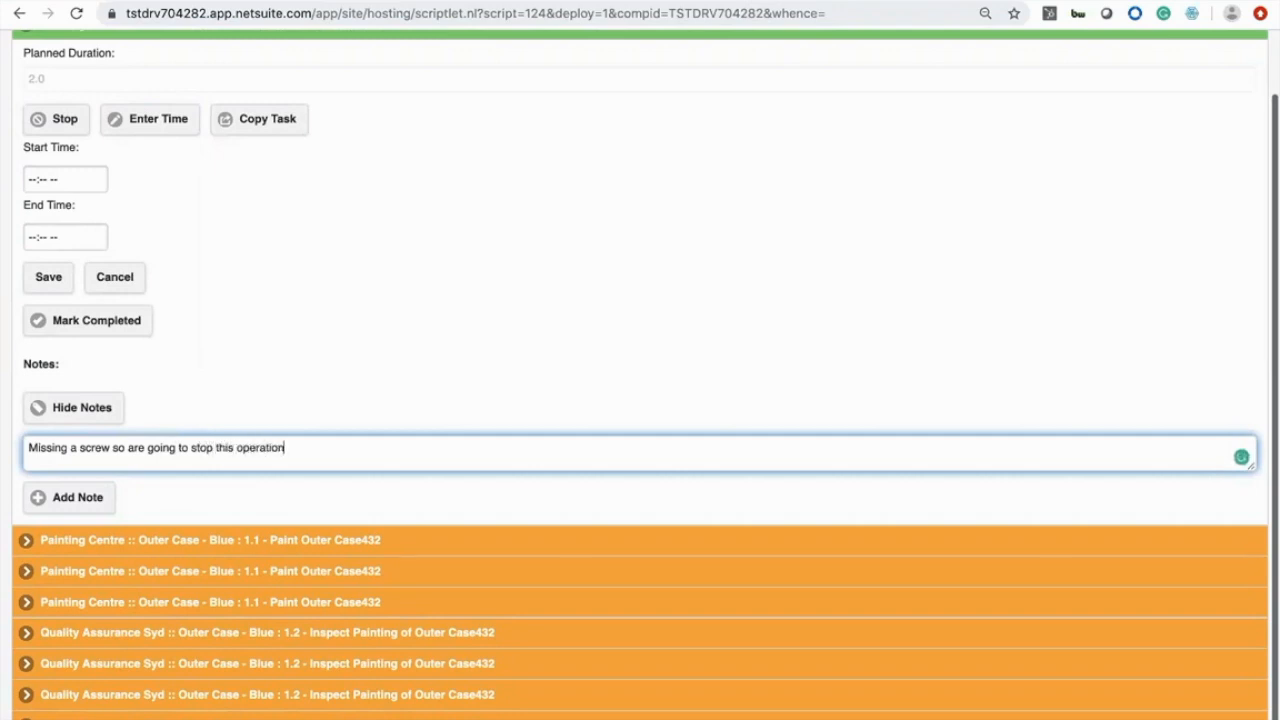
pyautogui.click(89, 503)
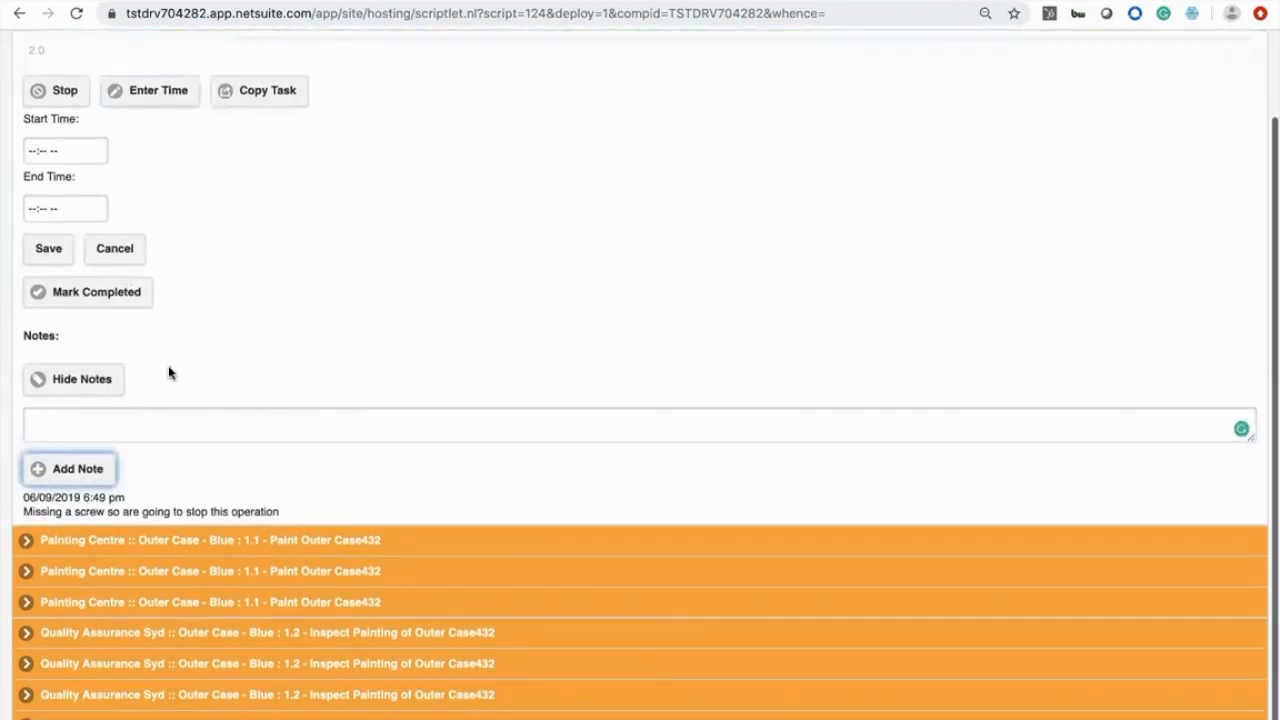
# Copy the started Paint Outer Case task to another assignee chosen from the list of people and work centres.
pyautogui.scroll(2, 168, 372)
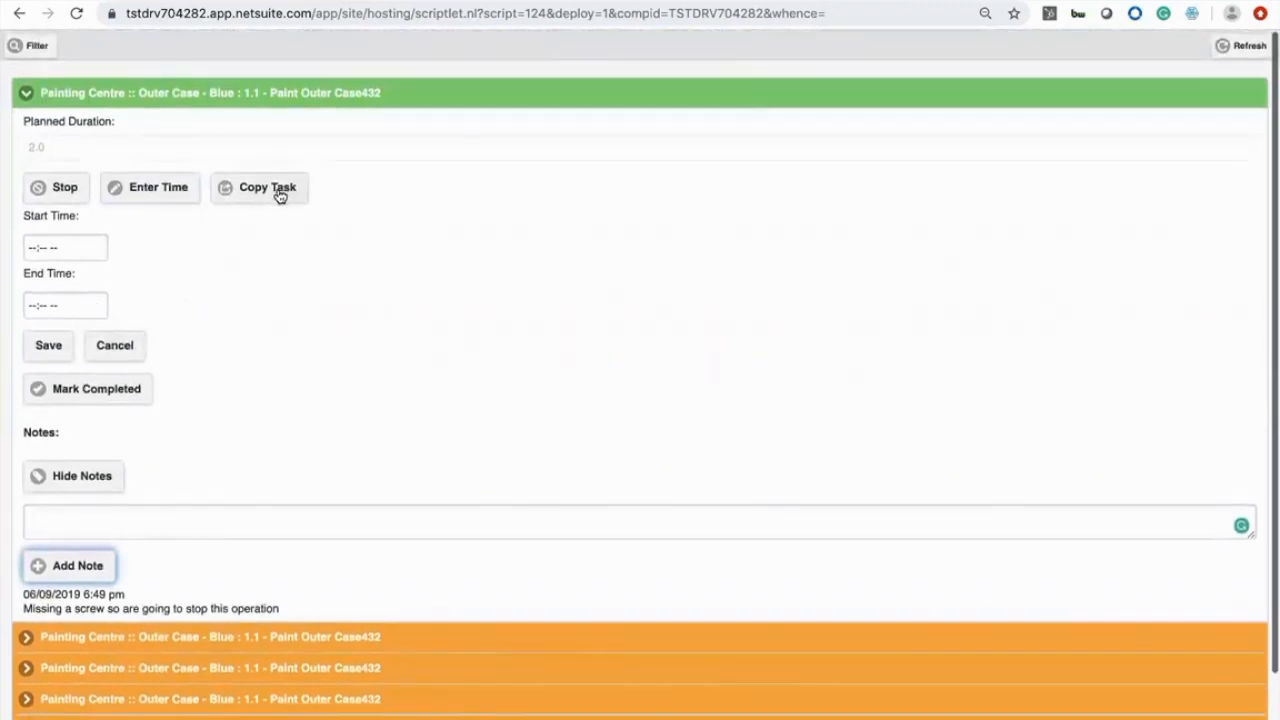
pyautogui.click(280, 196)
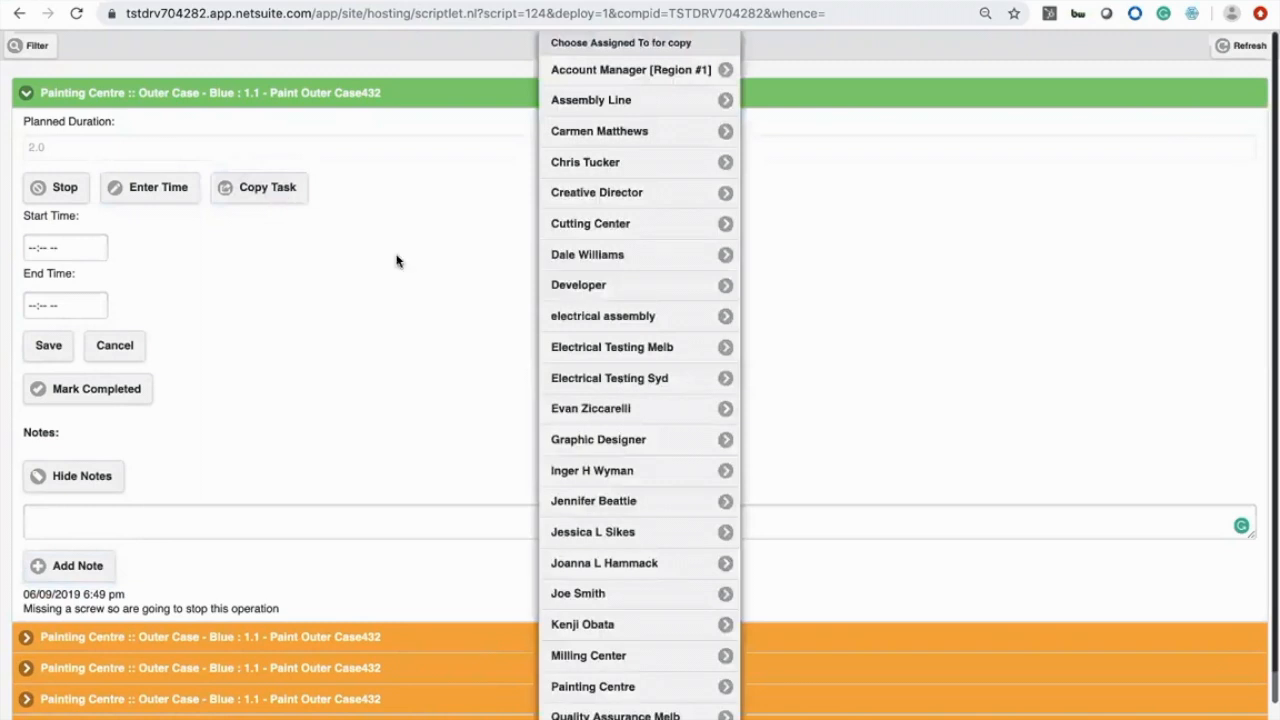
pyautogui.scroll(-1, 640, 405)
pyautogui.click(617, 385)
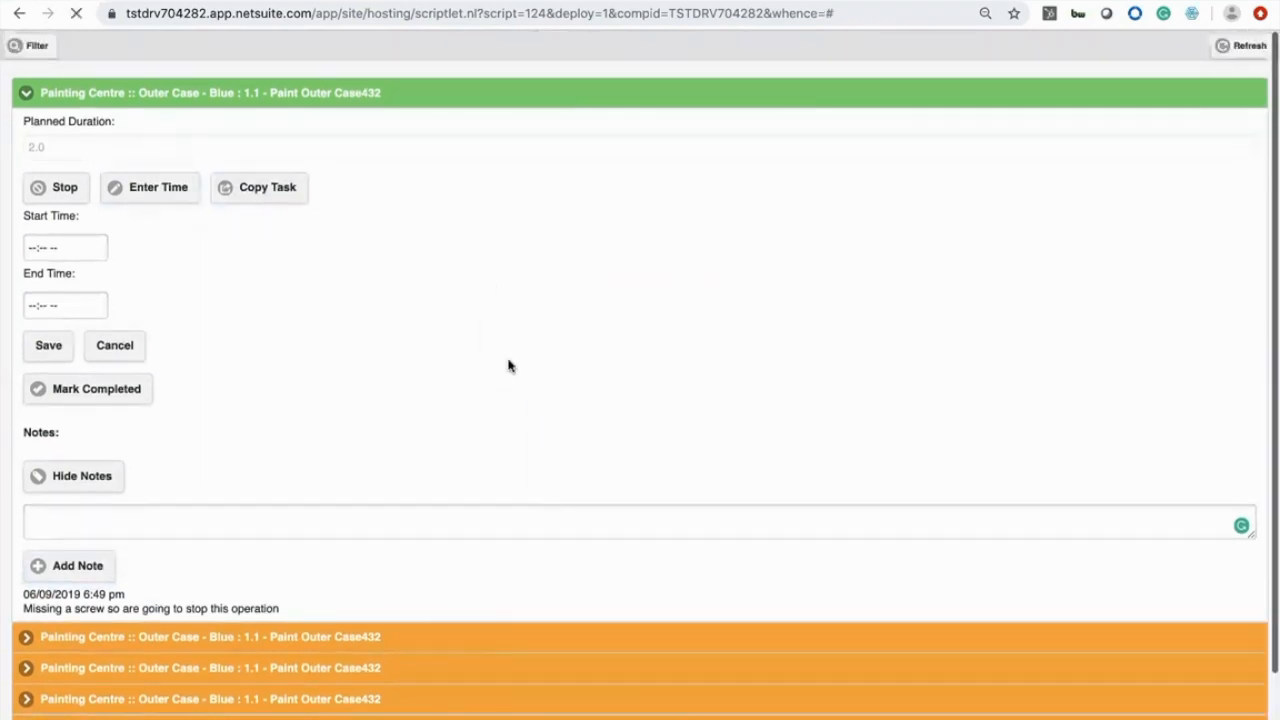
# Expand the started Painting Centre "1.1 - Paint Outer Case" tasks in turn to examine their details, and show the task filter options.
pyautogui.scroll(-1, 508, 366)
pyautogui.scroll(1, 508, 366)
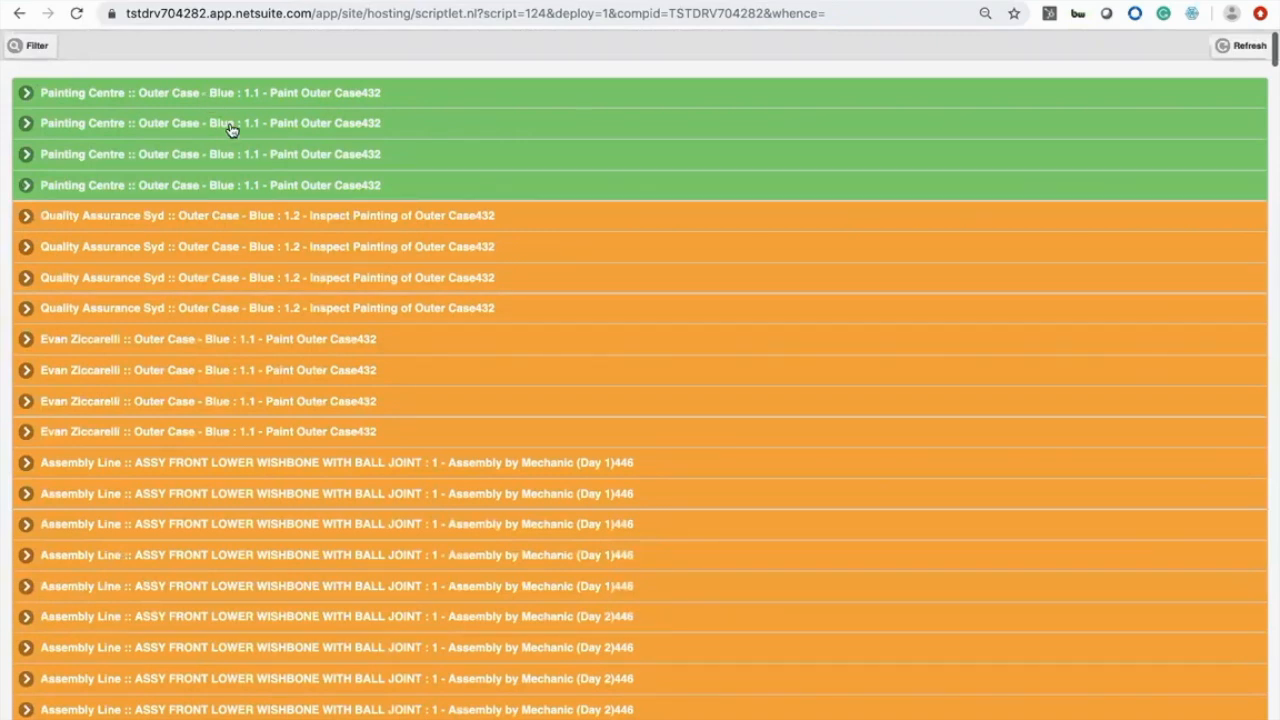
pyautogui.click(194, 123)
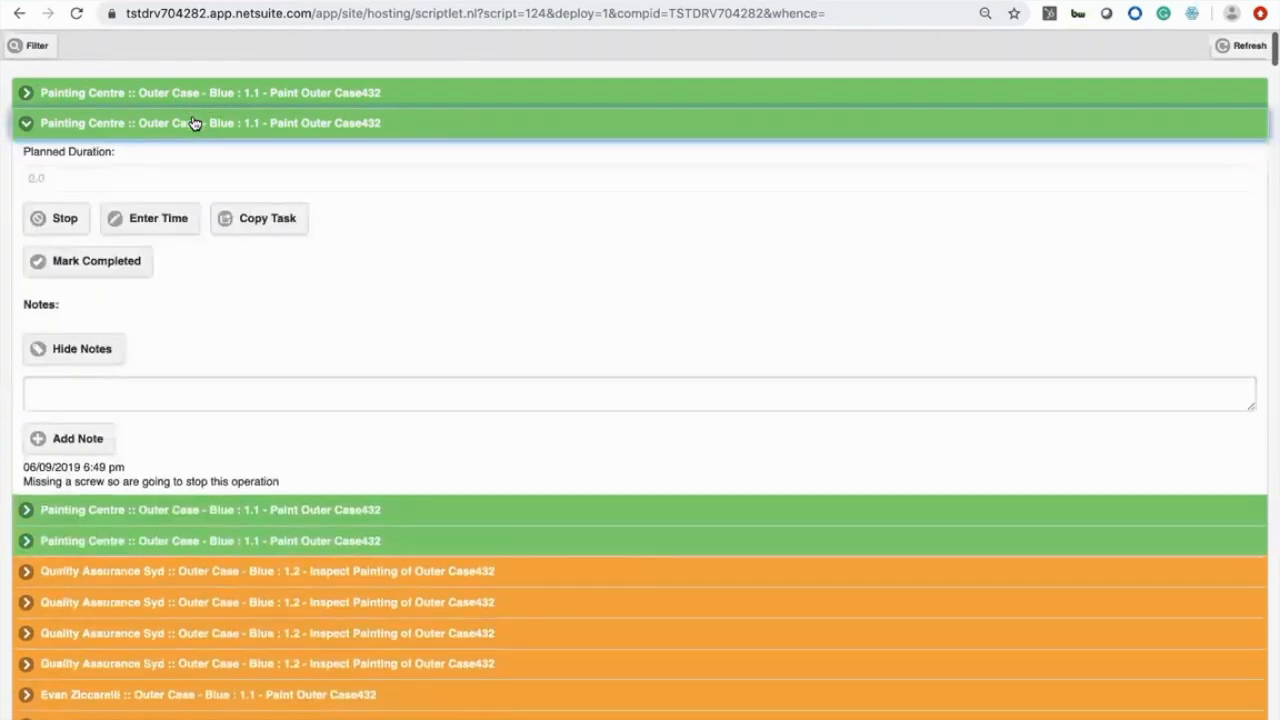
pyautogui.click(199, 100)
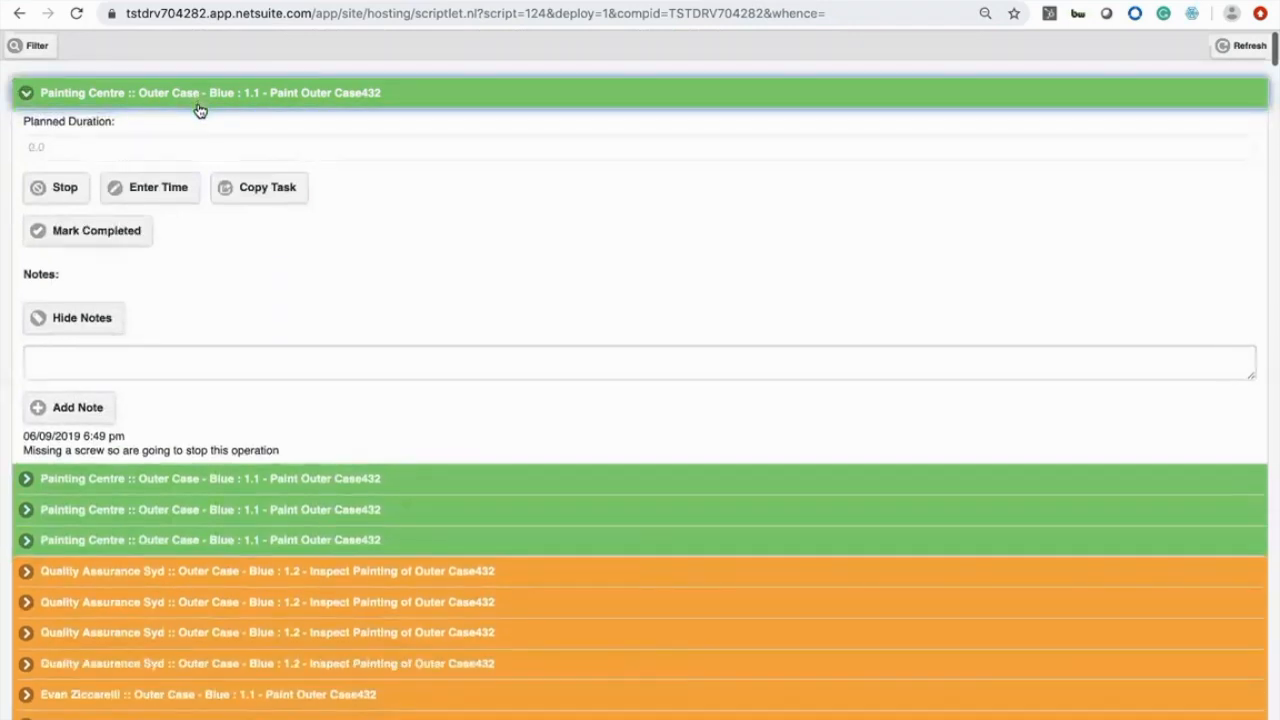
pyautogui.click(199, 108)
pyautogui.click(209, 159)
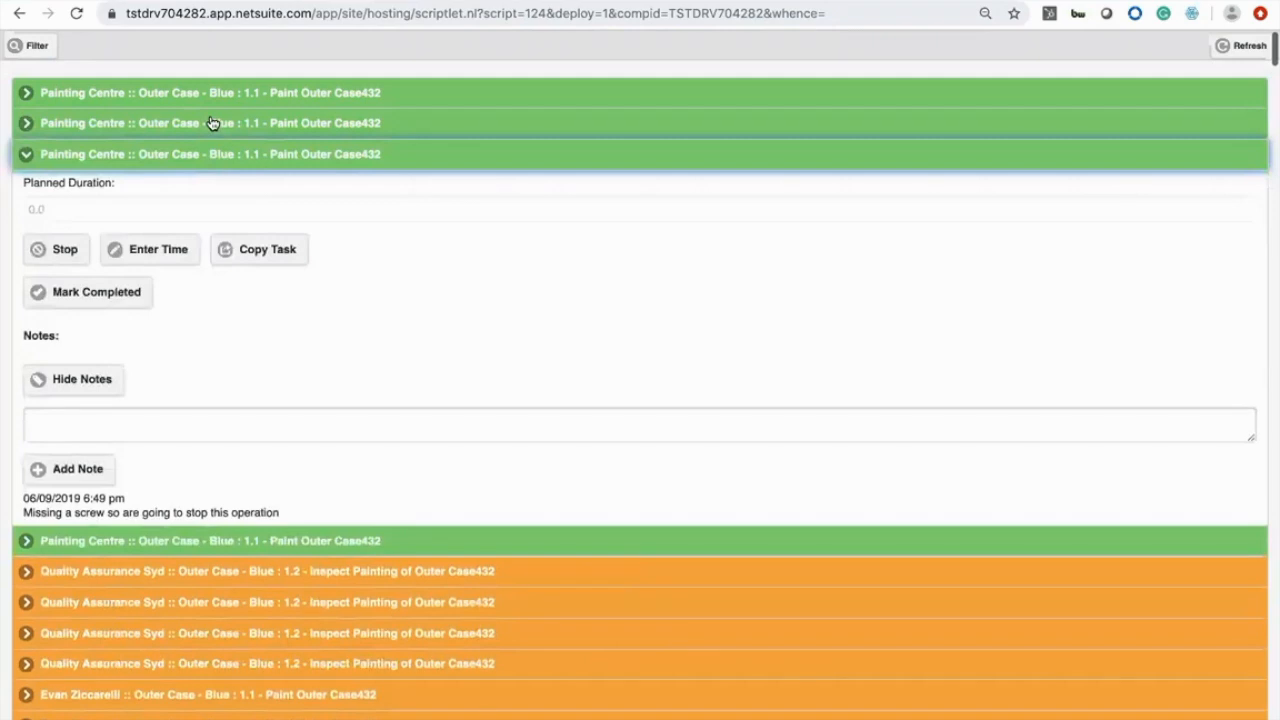
pyautogui.click(212, 123)
pyautogui.click(218, 102)
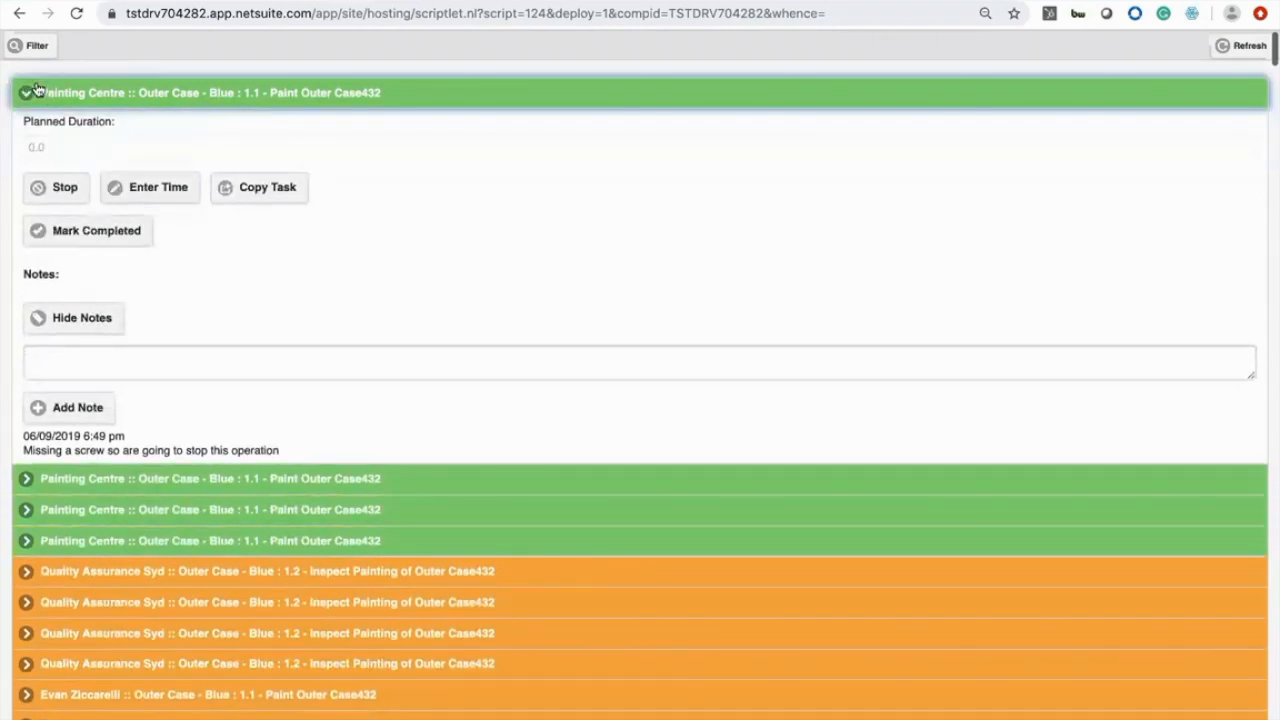
pyautogui.click(56, 47)
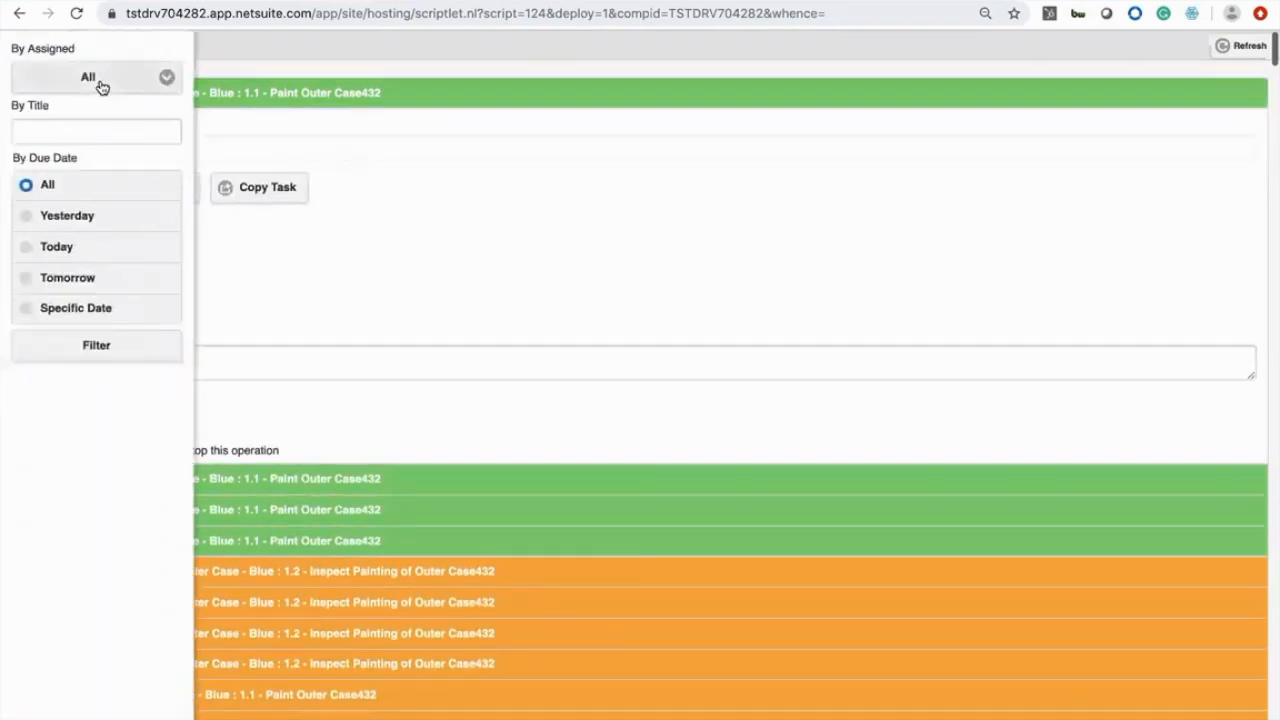
# Return to the routing task bulk schedule and open the AVT Assembly Cost Report for the recently viewed assembly LMP1D-FS-0280.
pyautogui.click(158, 1)
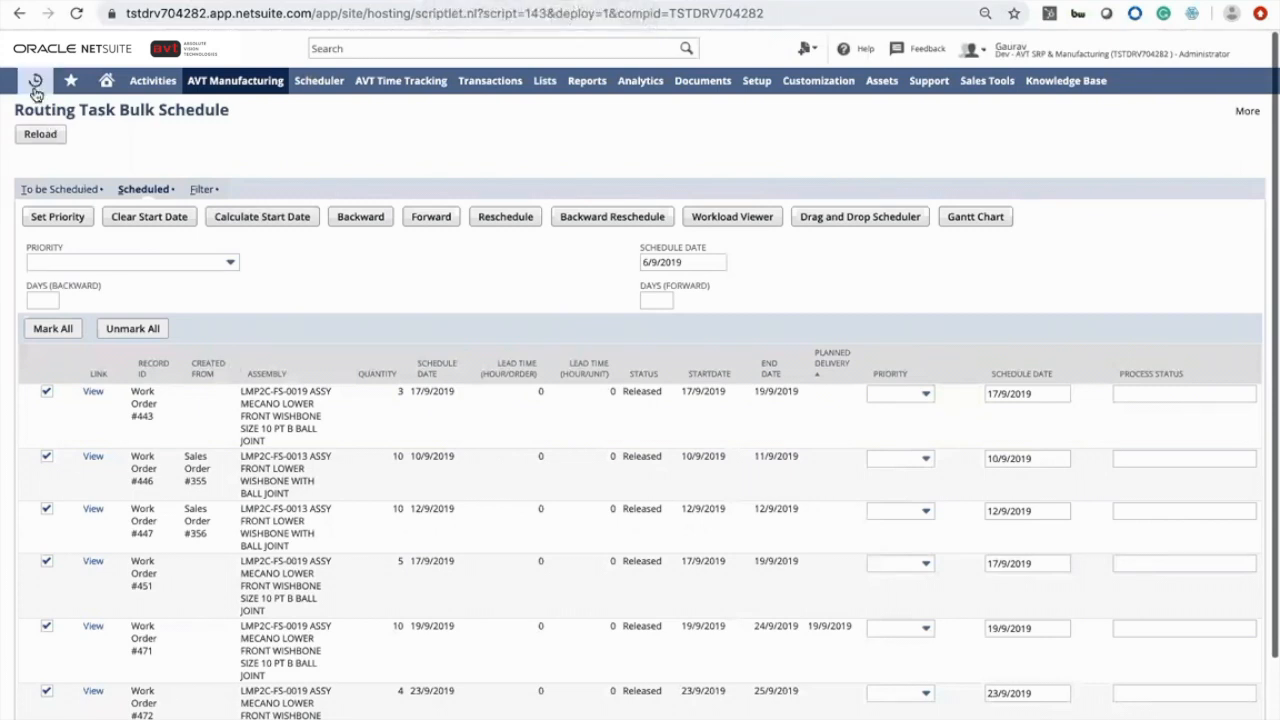
pyautogui.moveTo(35, 93)
pyautogui.moveTo(112, 190)
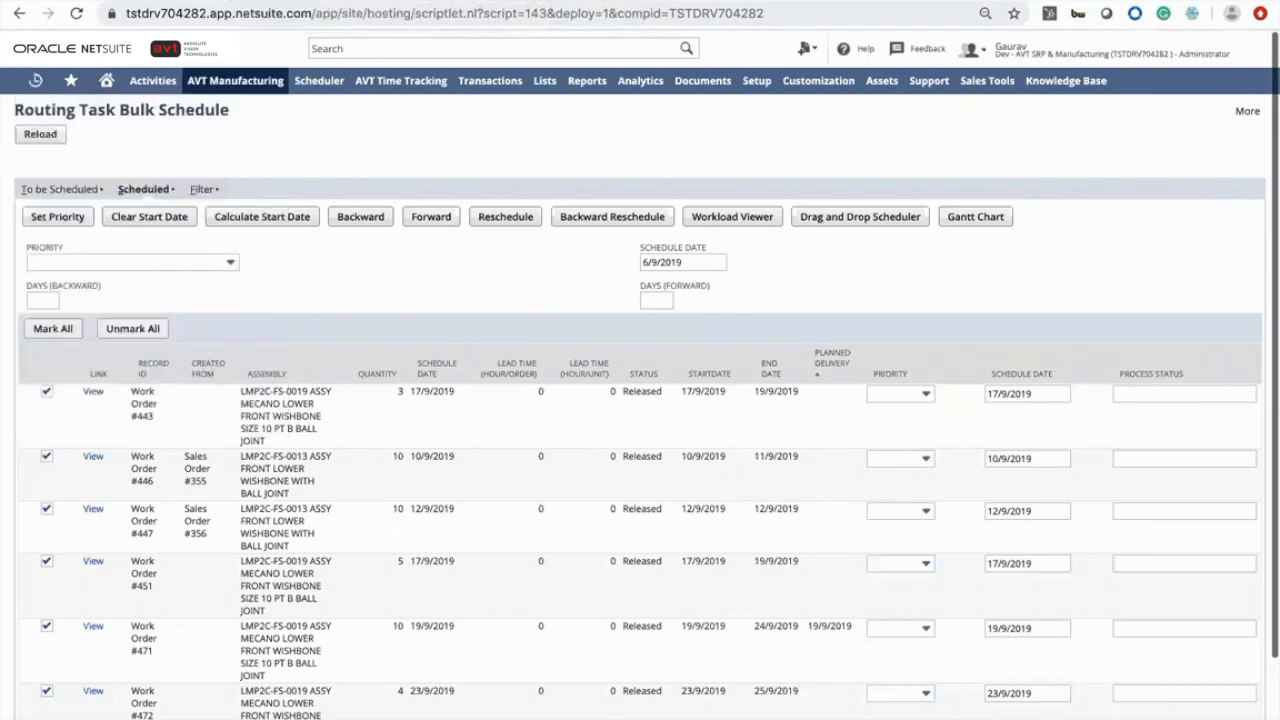
pyautogui.click(151, 164)
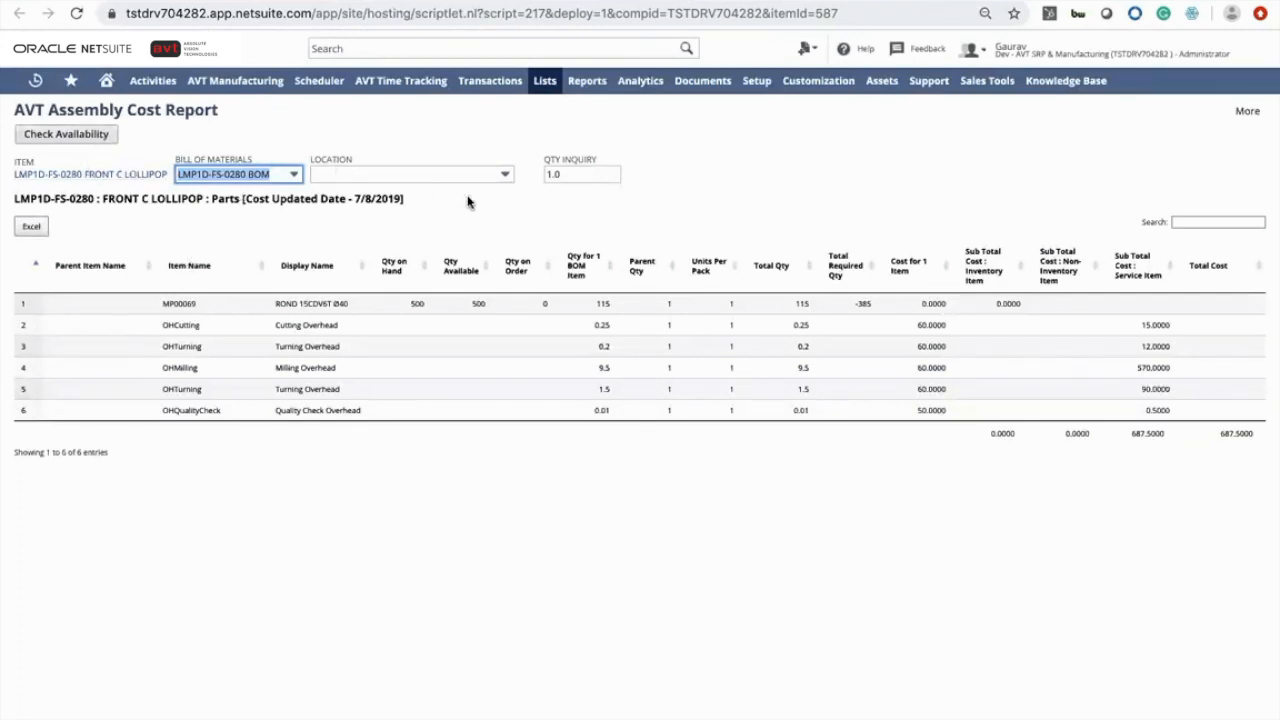
# Set the cost report's inquiry quantity to 10 and check component availability for it.
pyautogui.click(574, 172)
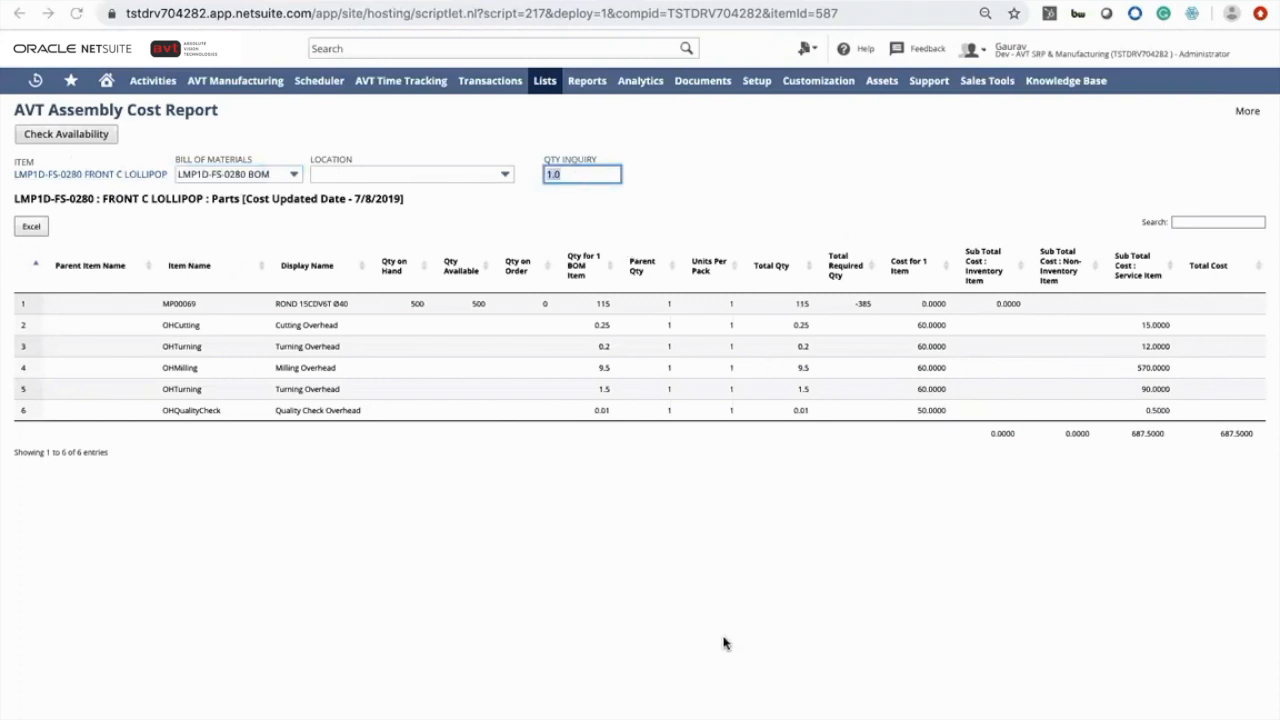
pyautogui.click(1082, 445)
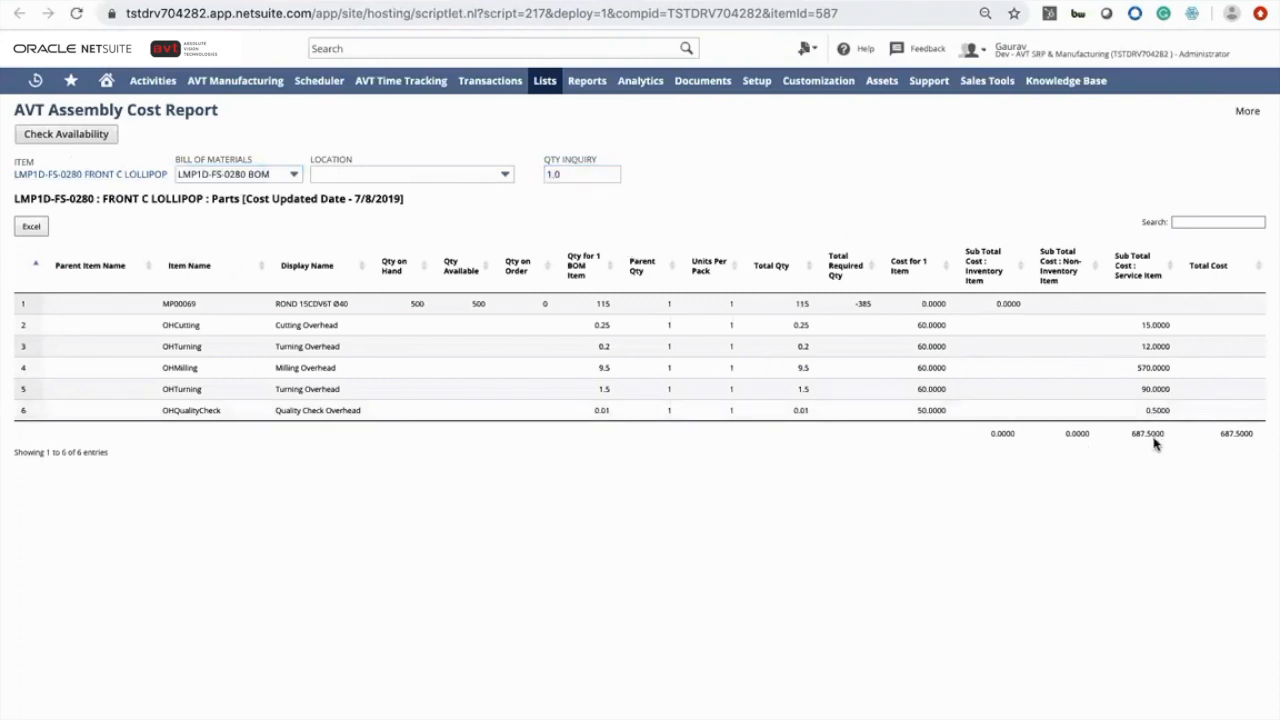
pyautogui.click(594, 174)
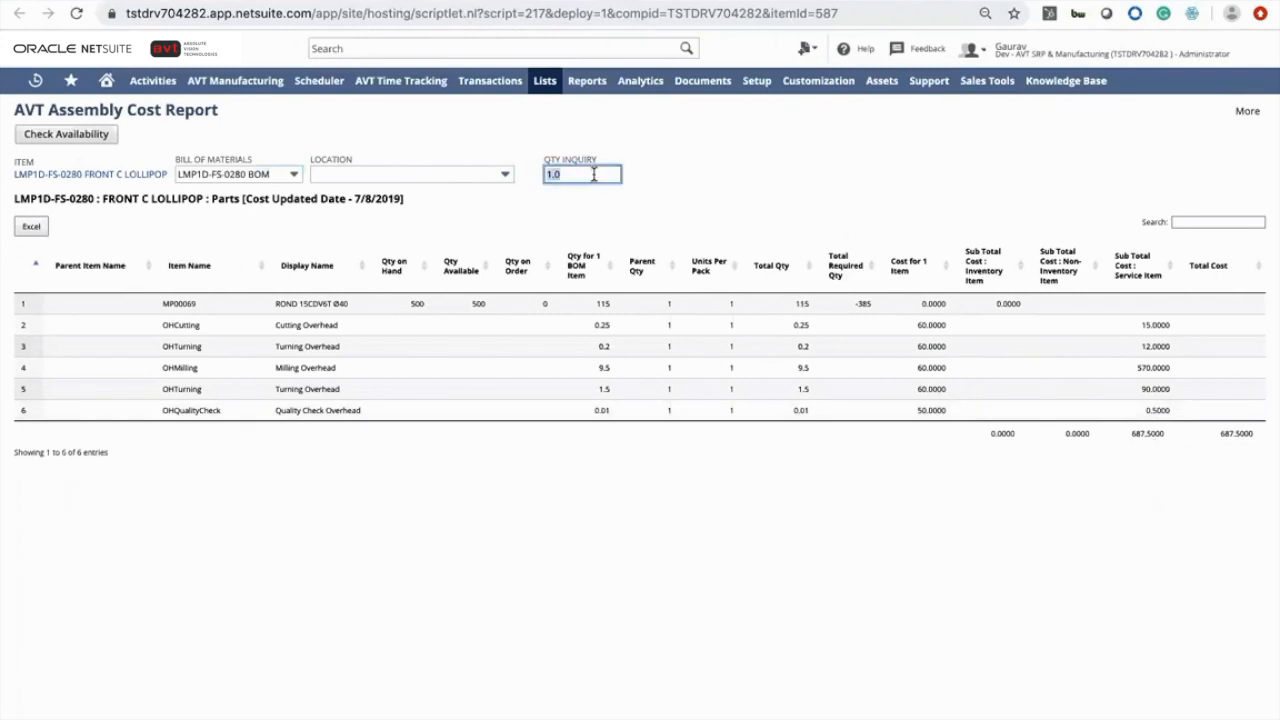
pyautogui.write('10')
pyautogui.click(94, 134)
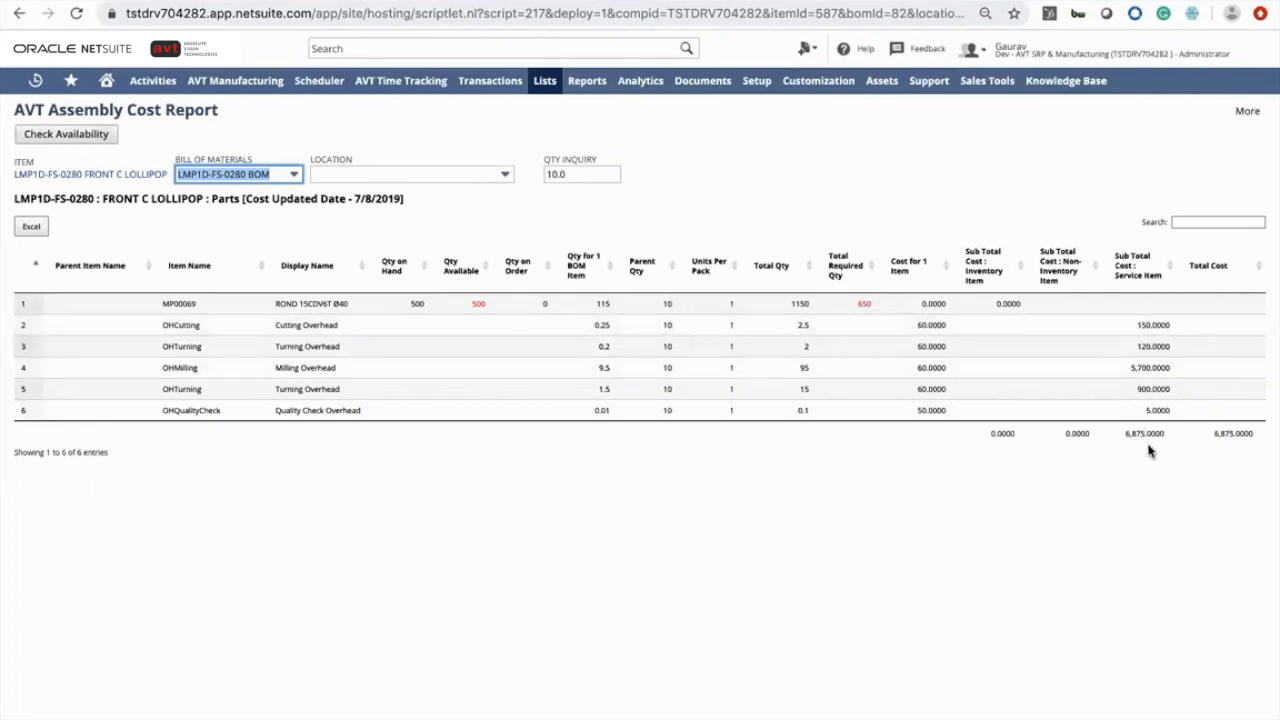
# Look over the report's location choices and export the assembly cost report to Excel to review the spreadsheet.
pyautogui.click(457, 176)
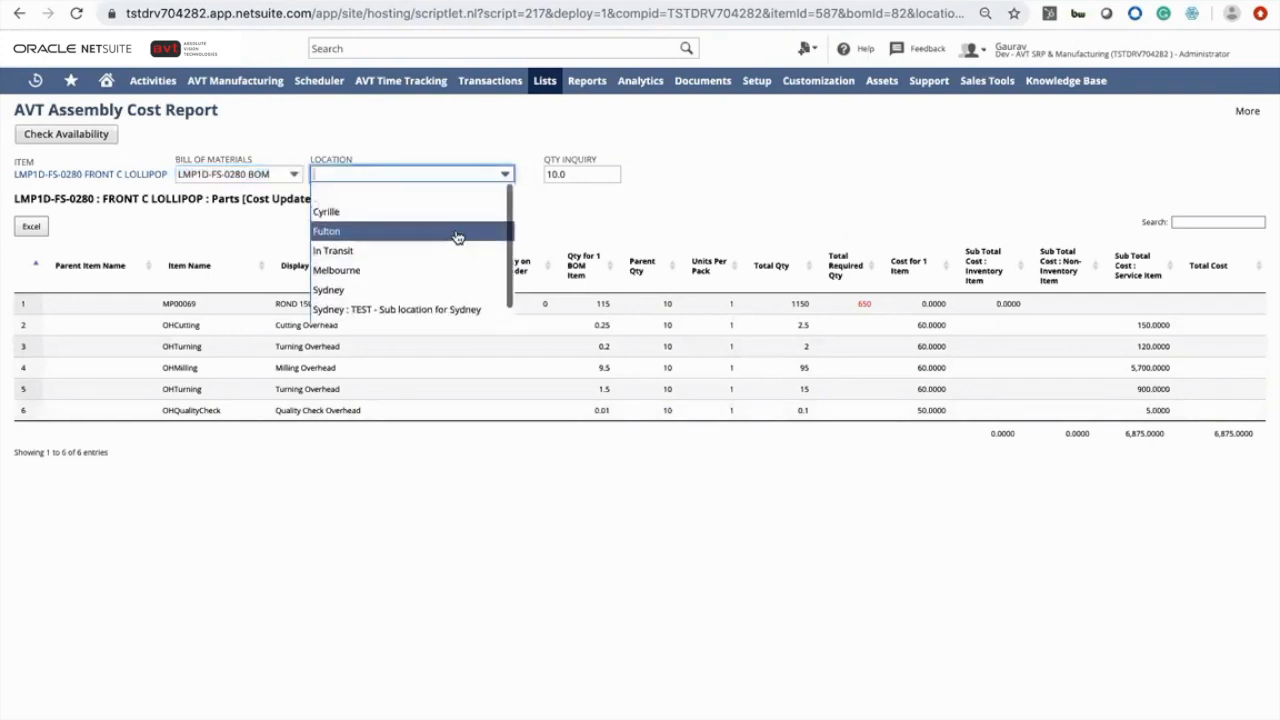
pyautogui.click(245, 225)
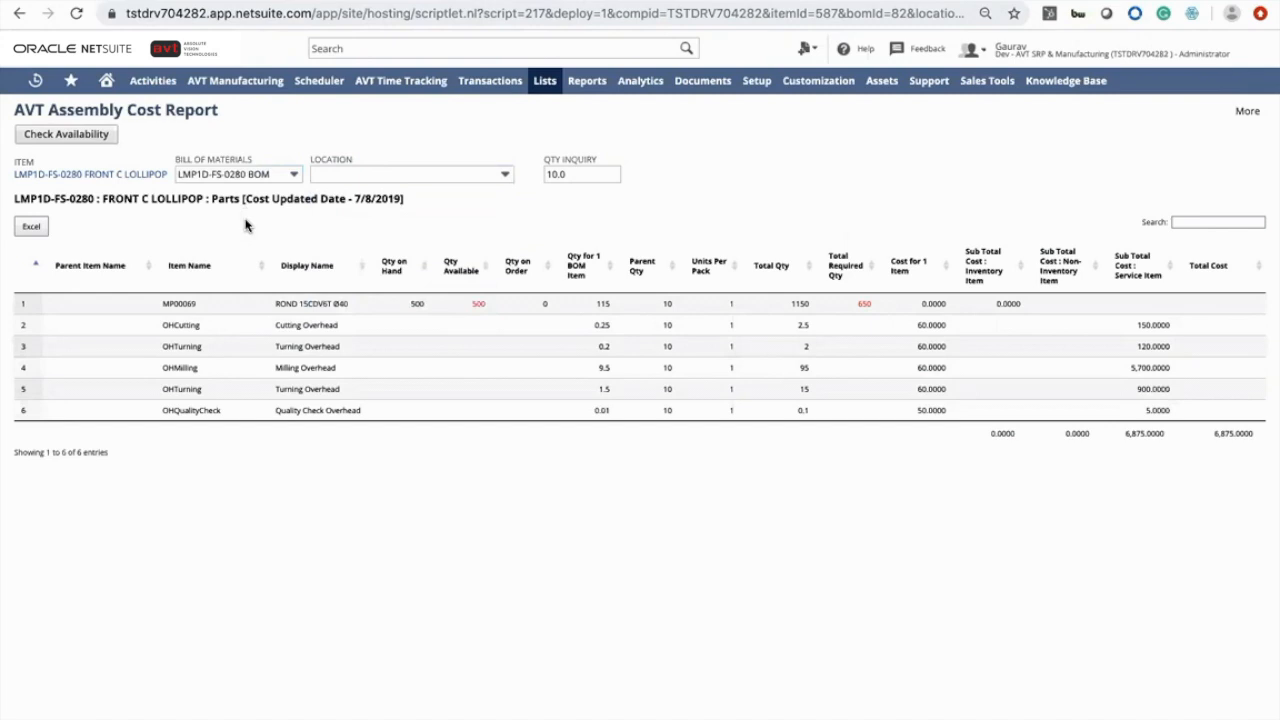
pyautogui.click(40, 228)
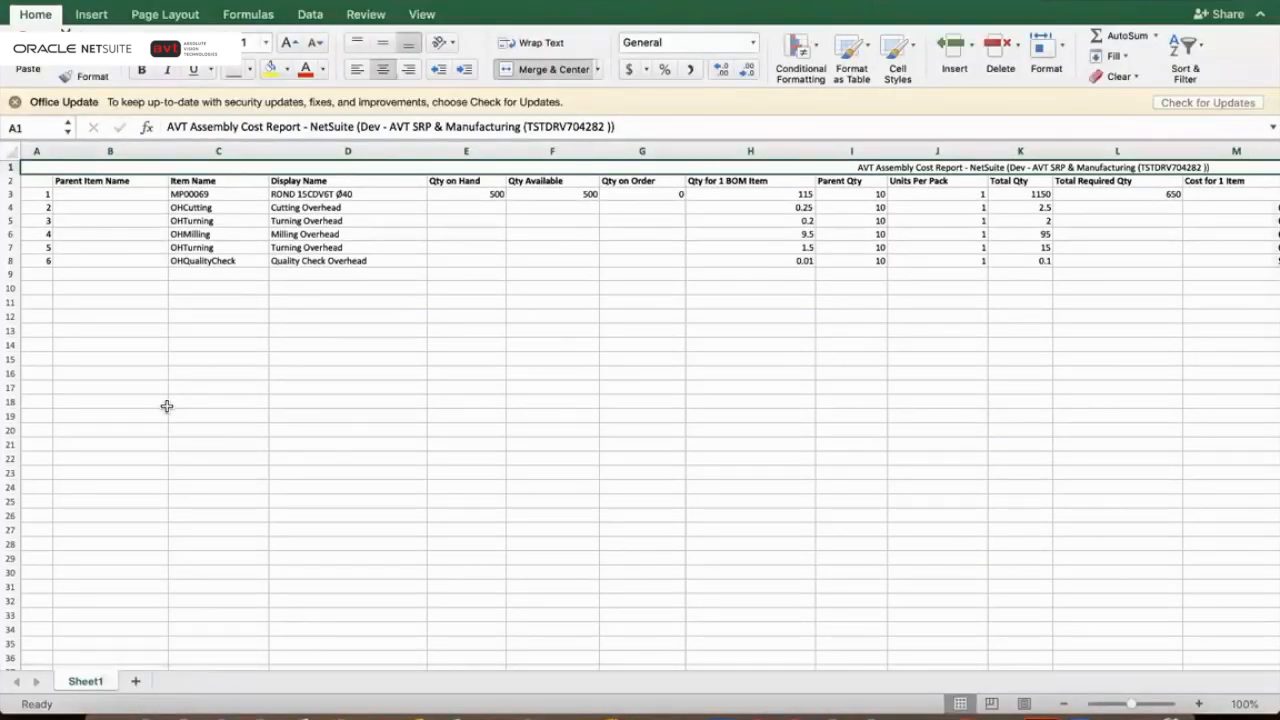
pyautogui.hotkey('ctrl', 'Right')
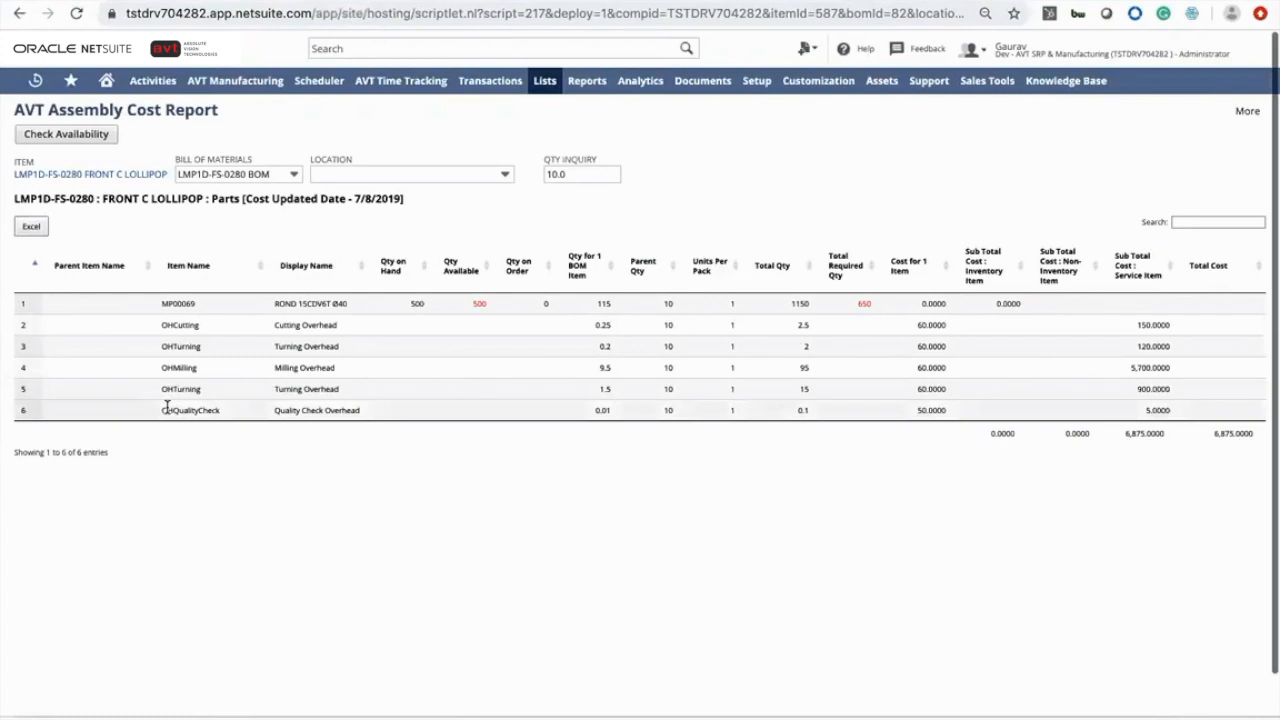
pyautogui.hotkey('ctrl', 'Left')
pyautogui.hotkey('ctrl', 'Right')
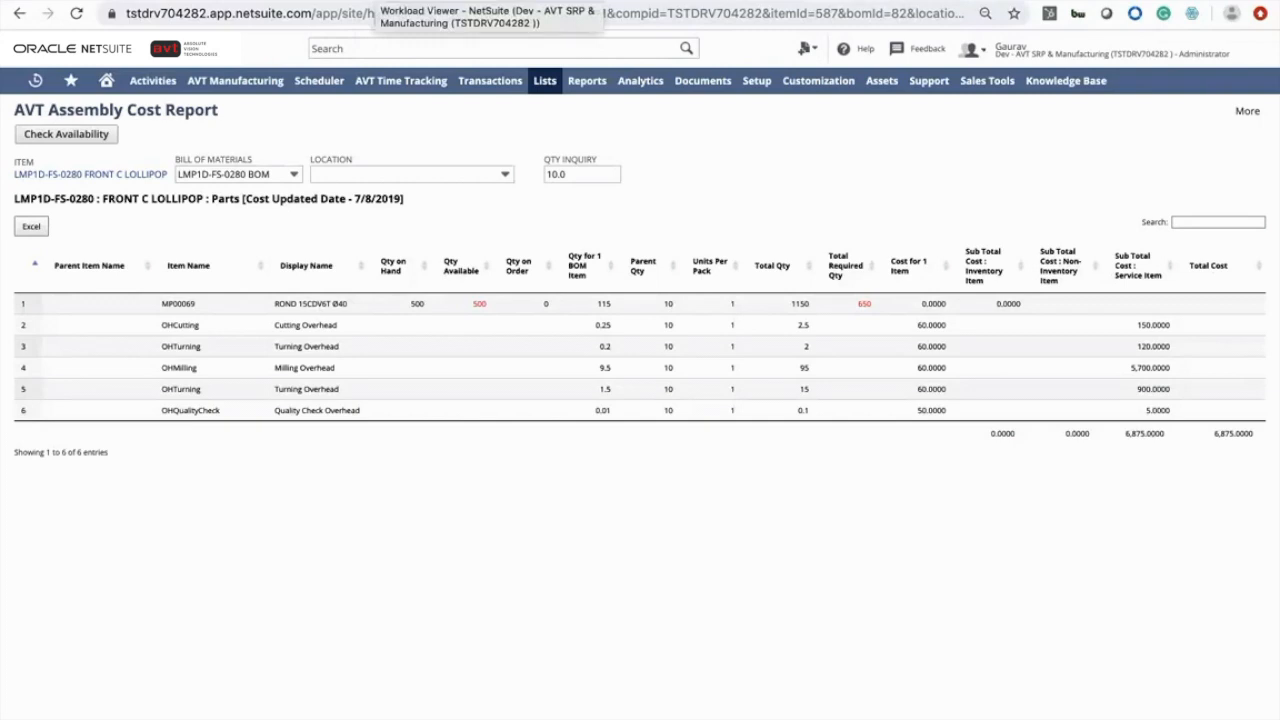
# Examine the Workload Viewer, including the Welding Workshop's load on 17 September, and look through the recent records.
pyautogui.click(378, 0)
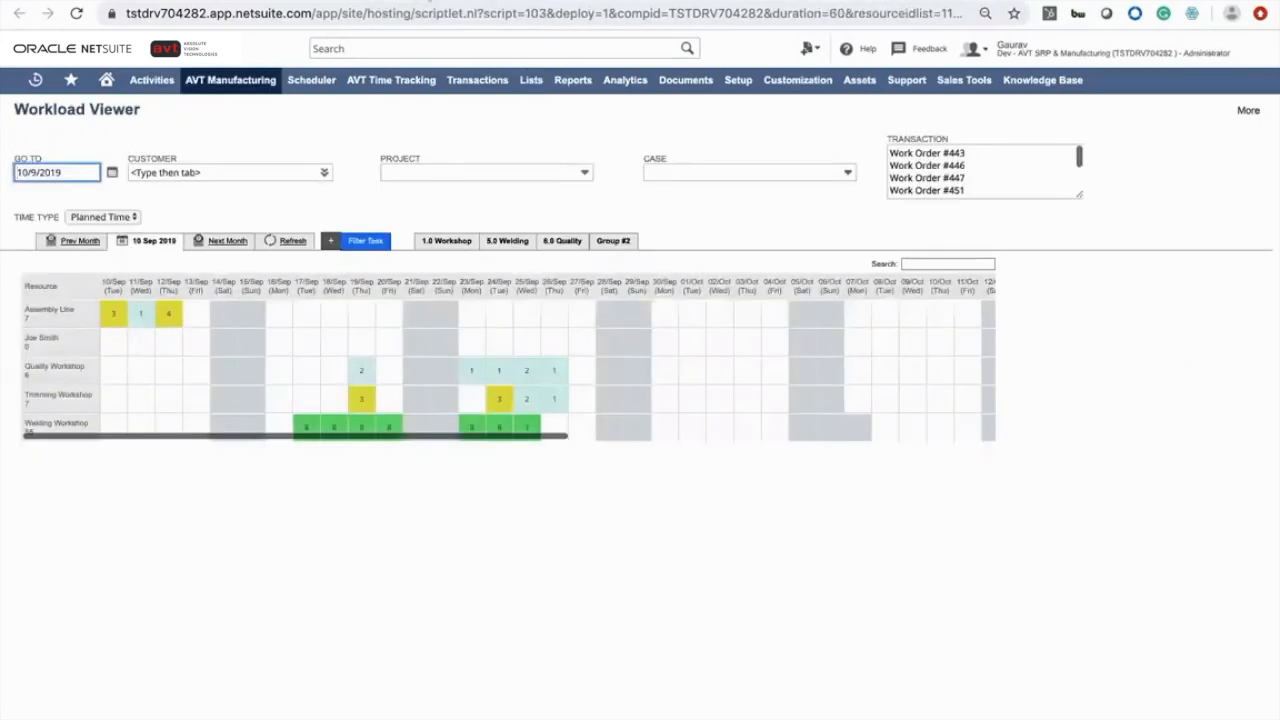
pyautogui.click(440, 0)
pyautogui.click(380, 2)
pyautogui.moveTo(203, 100)
pyautogui.click(305, 426)
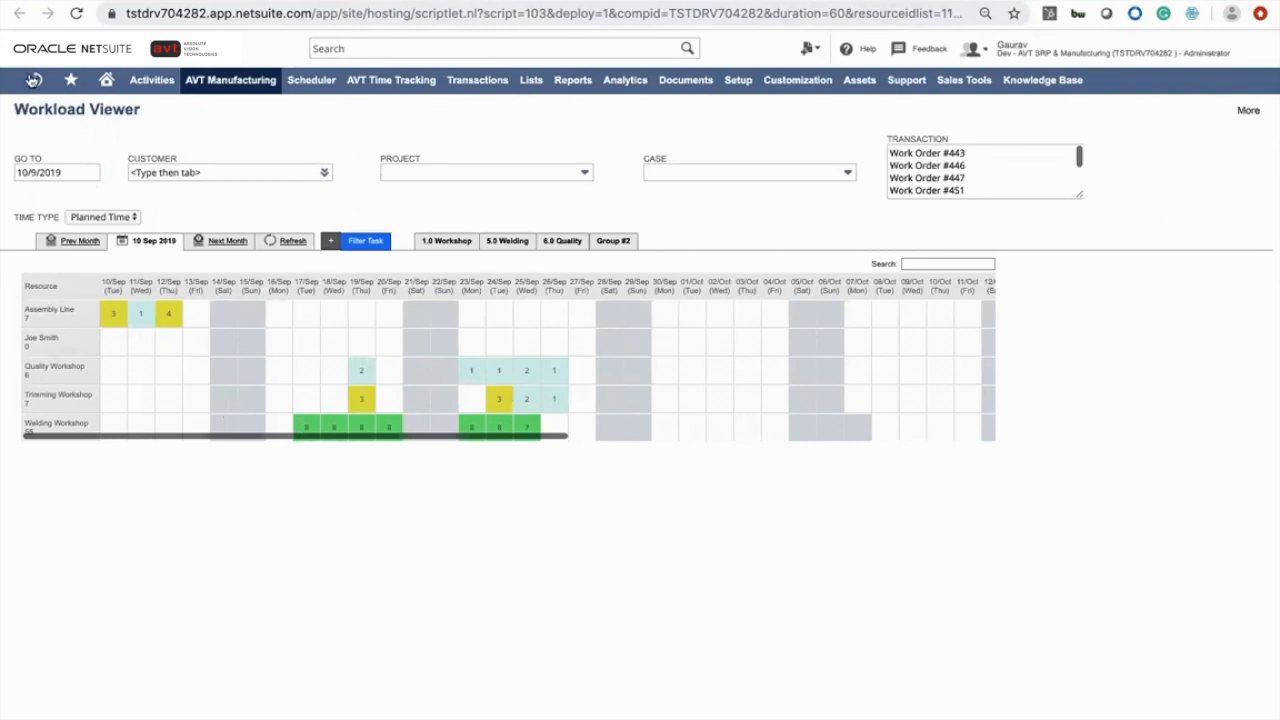
pyautogui.moveTo(33, 80)
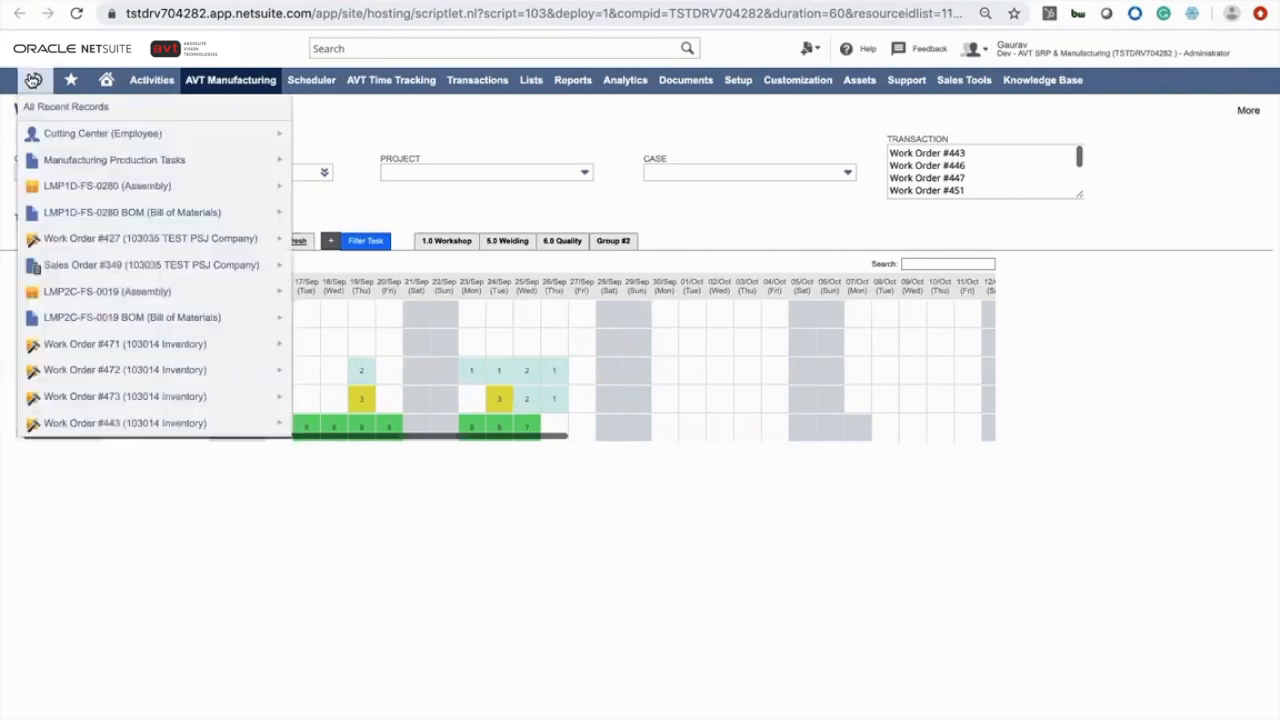
pyautogui.click(98, 246)
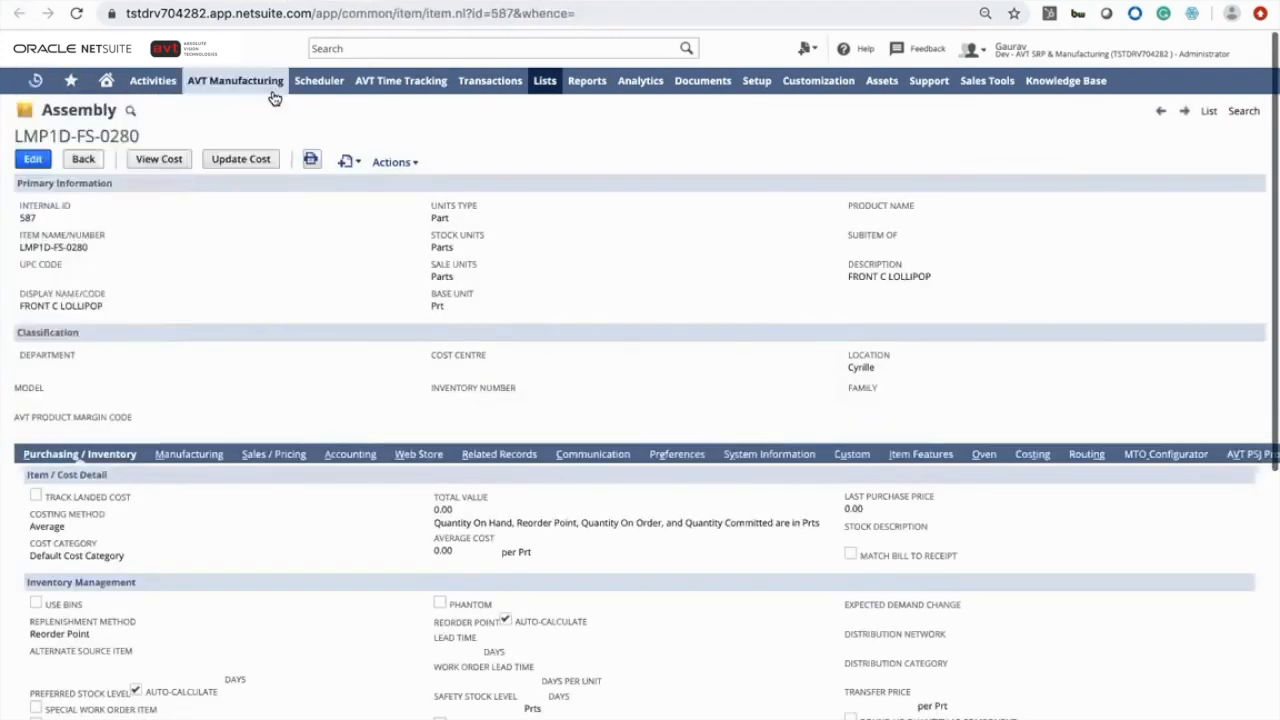
# Open the Routing Task Bulk Schedule and list the work orders that are already scheduled.
pyautogui.moveTo(317, 84)
pyautogui.moveTo(330, 186)
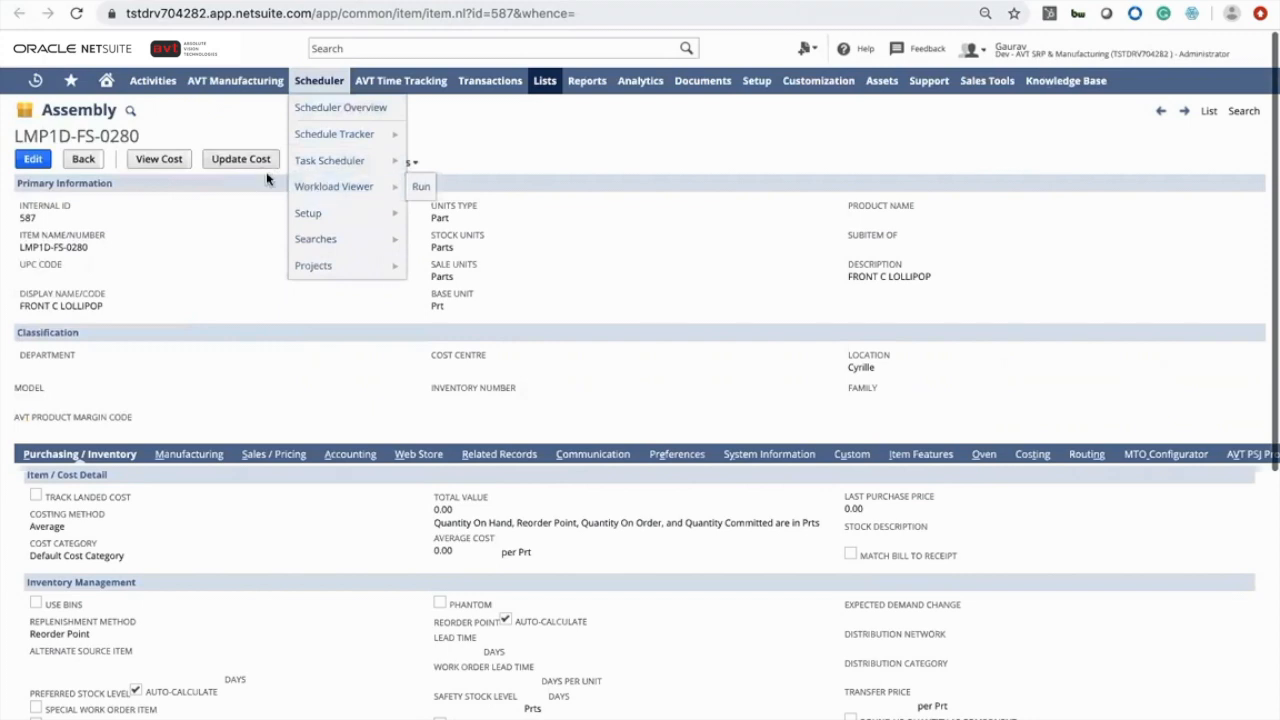
pyautogui.moveTo(245, 95)
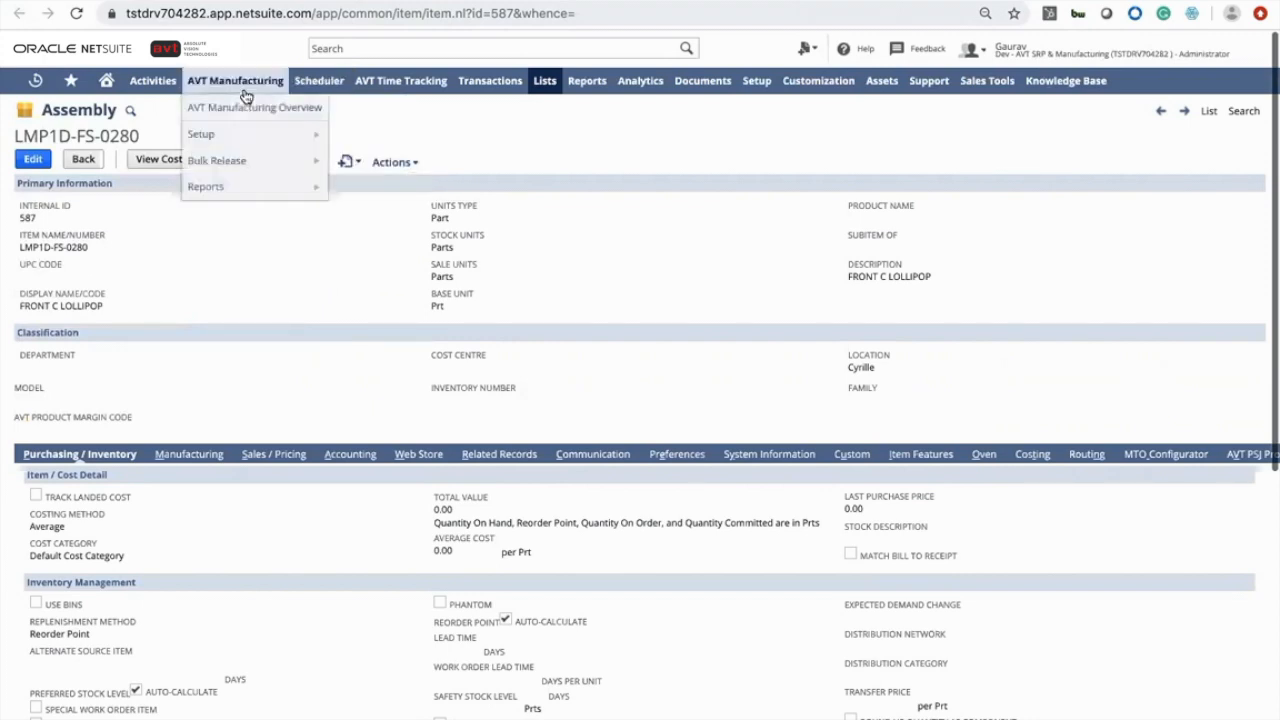
pyautogui.moveTo(271, 160)
pyautogui.click(363, 162)
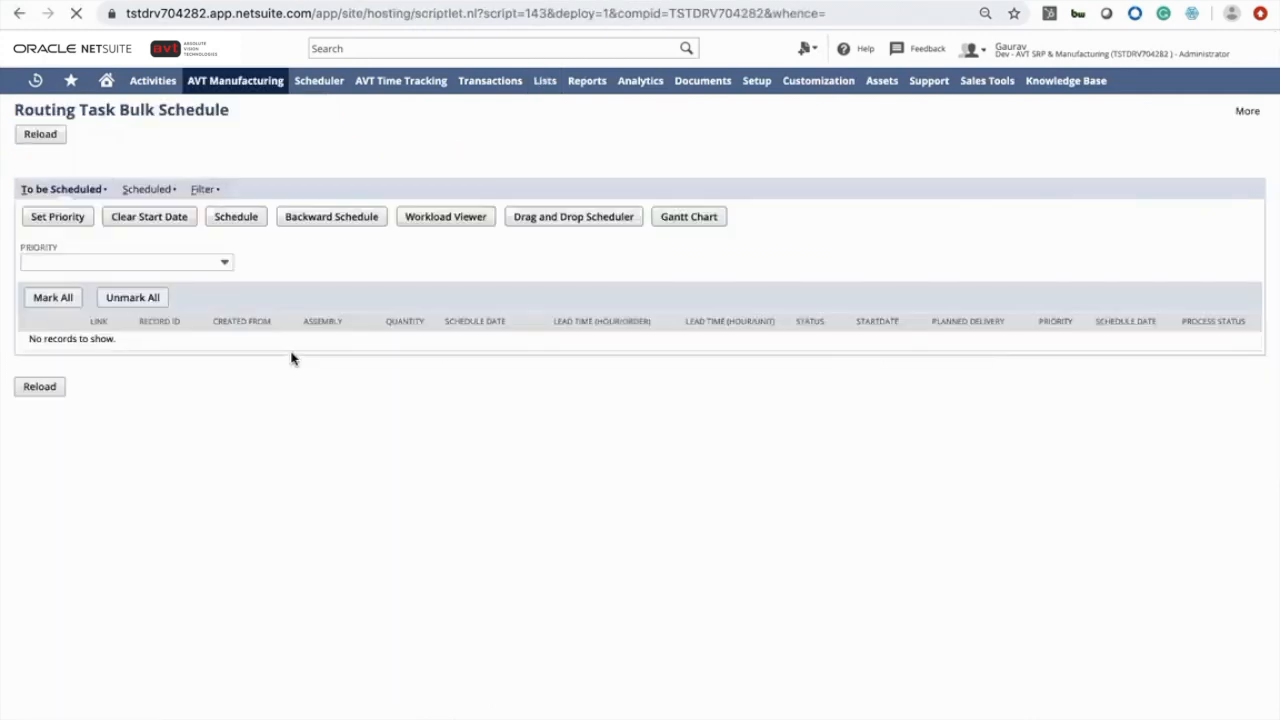
pyautogui.click(148, 193)
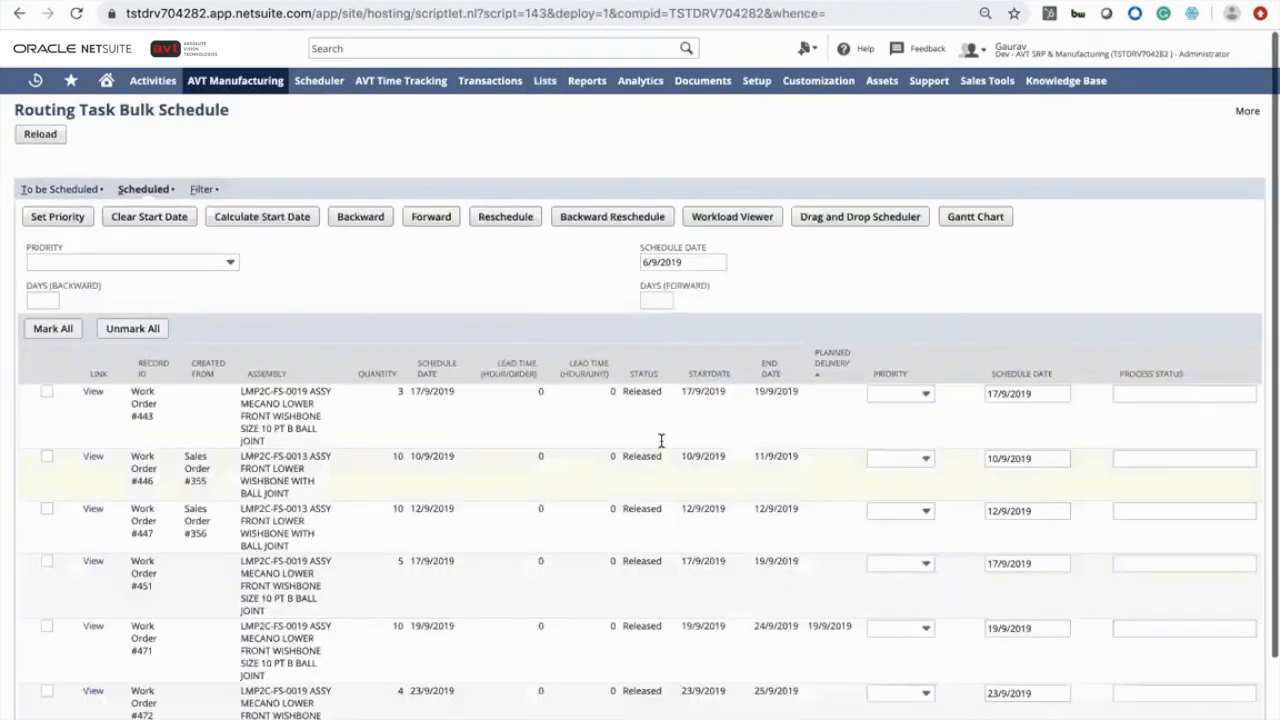
# Open Work Order #471 from the scheduled list and show its operations.
pyautogui.scroll(-2, 709, 324)
pyautogui.scroll(-1, 723, 448)
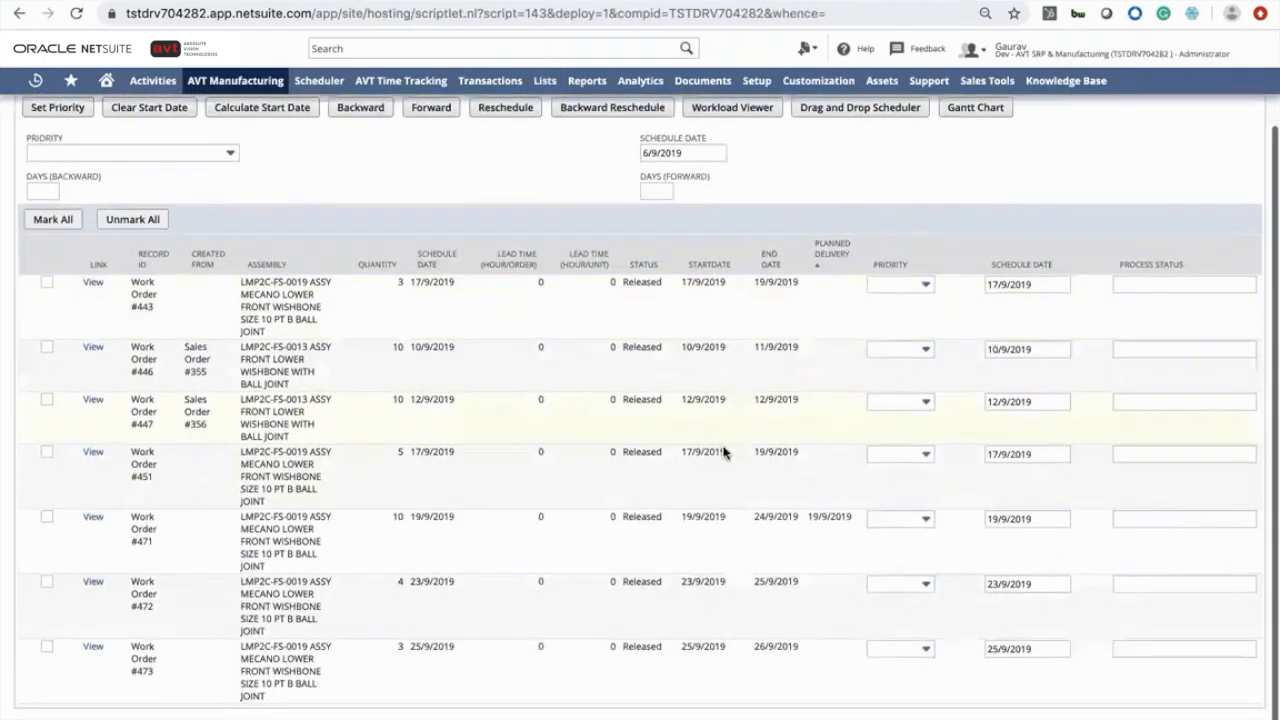
pyautogui.scroll(-1, 723, 447)
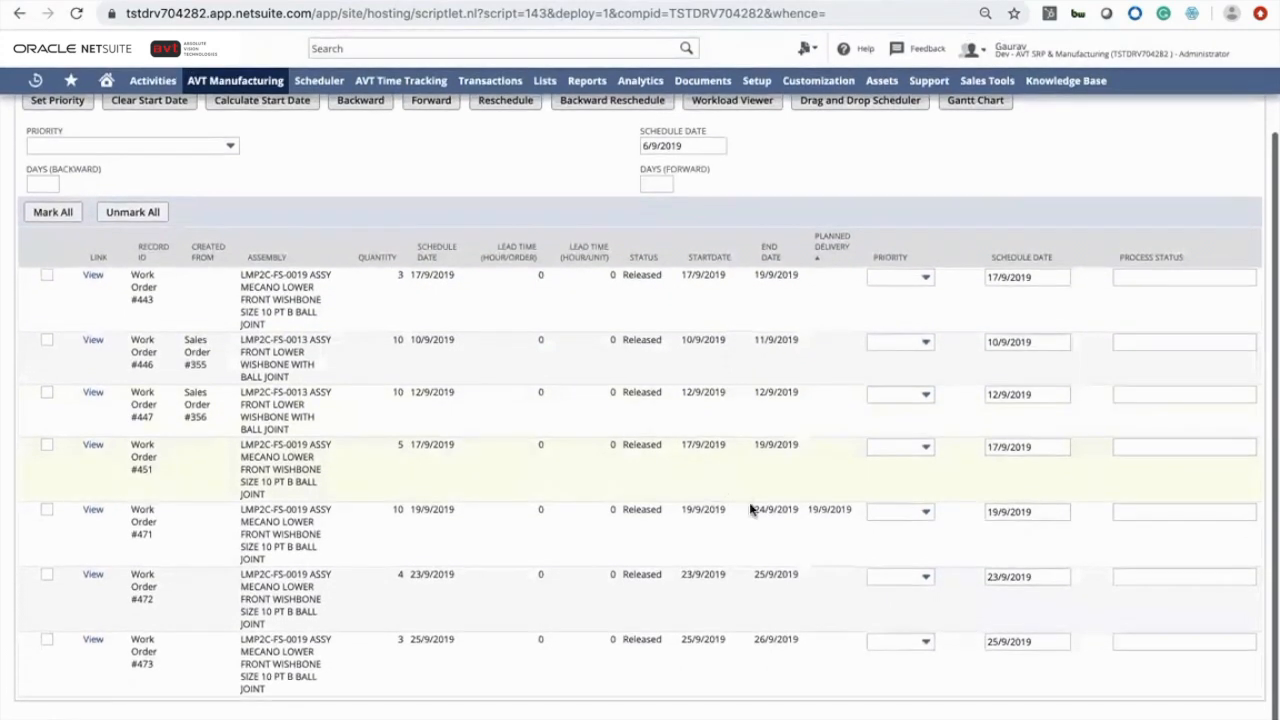
pyautogui.doubleClick(836, 510)
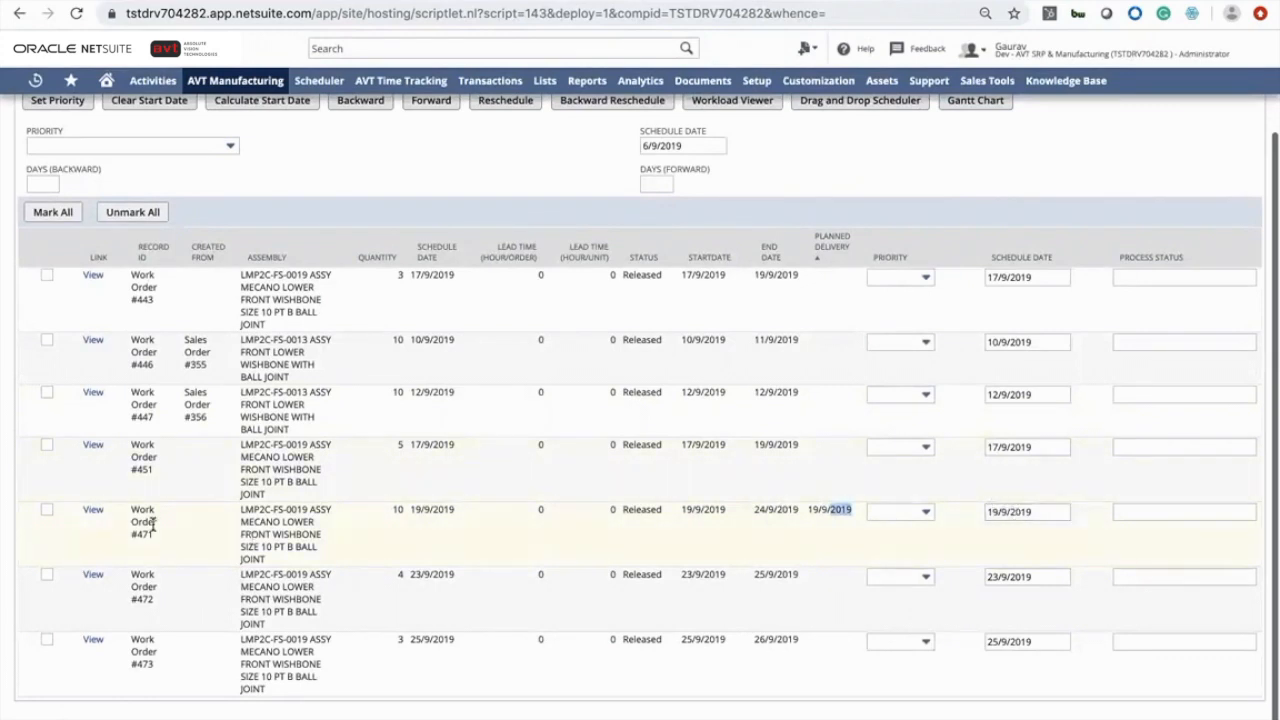
pyautogui.click(94, 512)
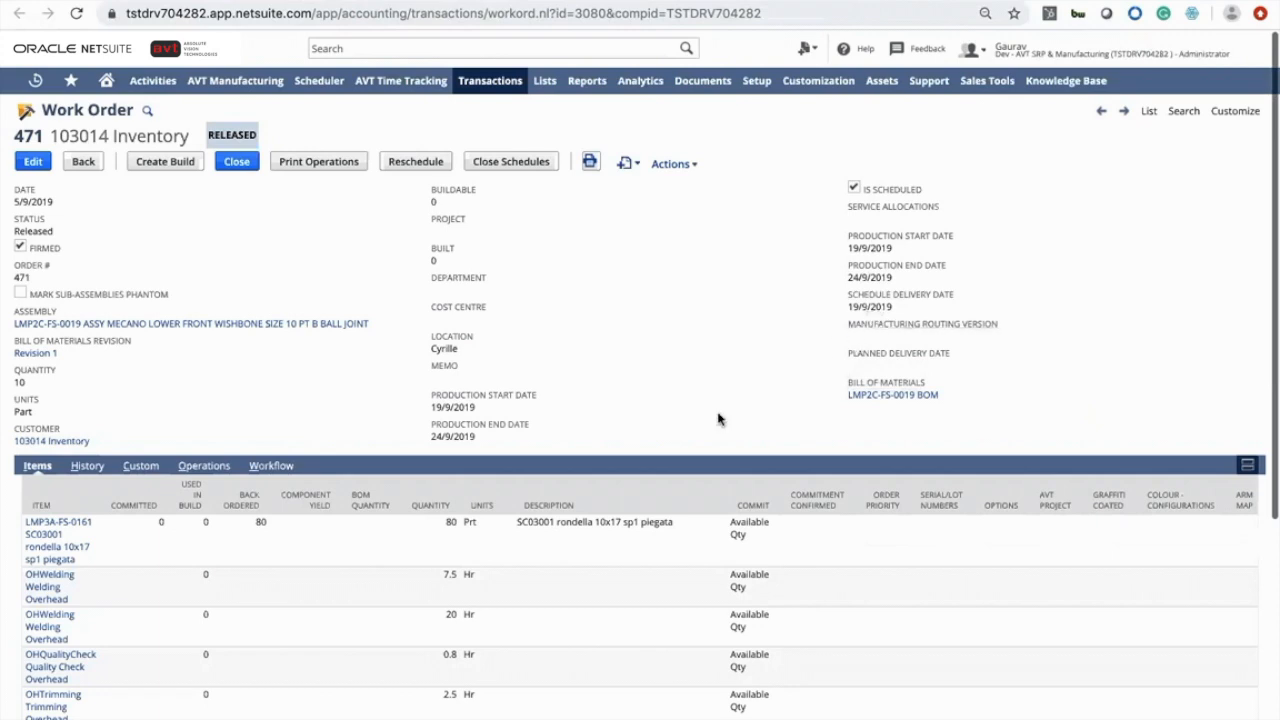
pyautogui.scroll(-1, 718, 418)
pyautogui.scroll(-1, 718, 418)
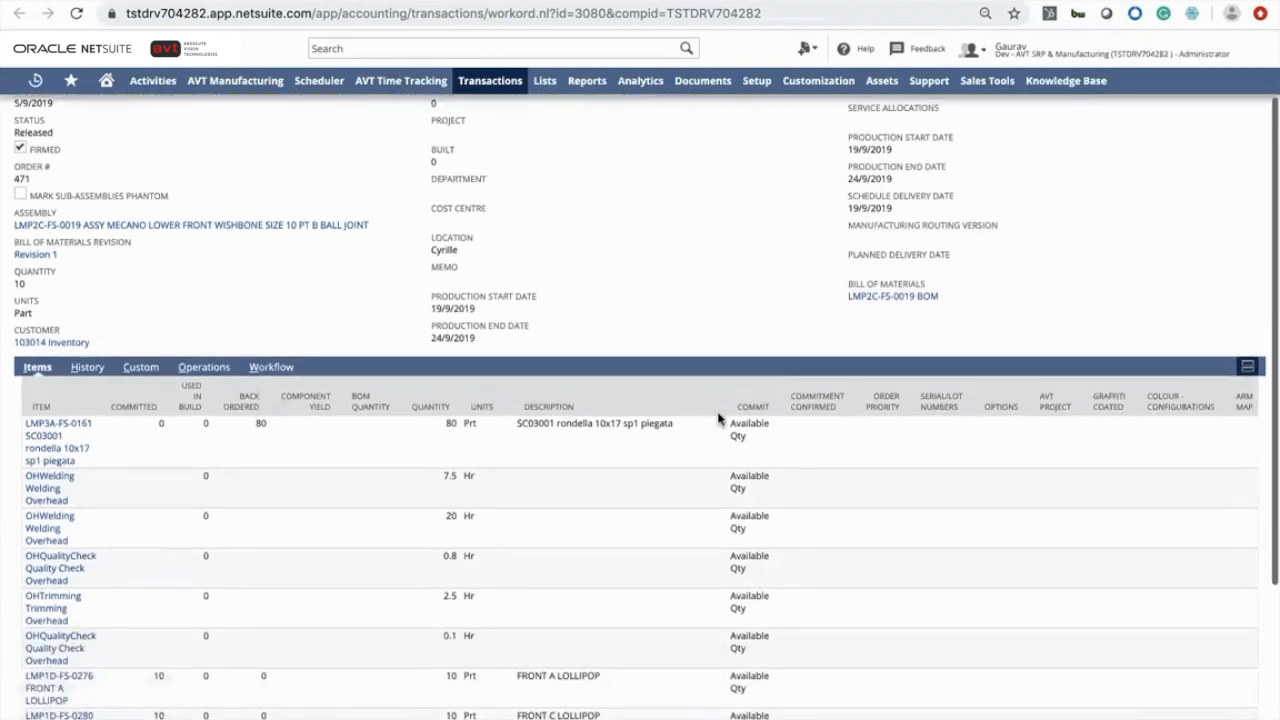
pyautogui.click(199, 369)
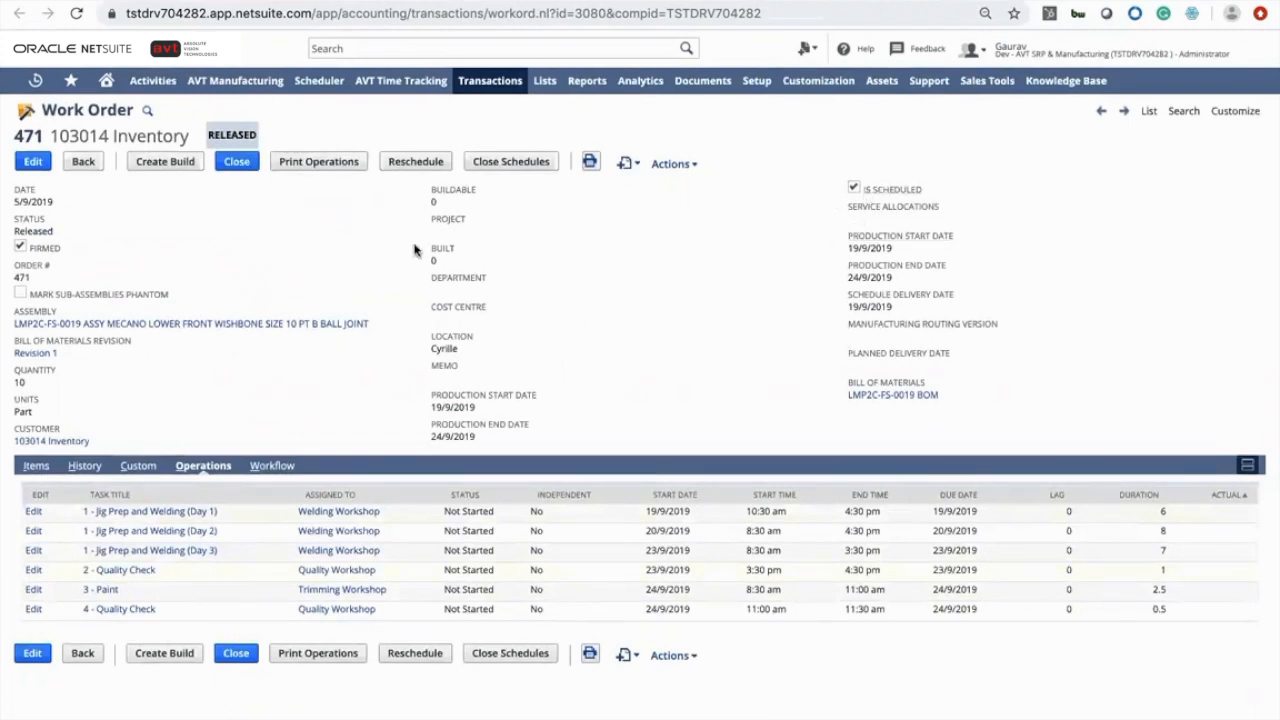
# Create an assembly build from Work Order #471 with a quantity of 5 and review the component quantities.
pyautogui.click(163, 165)
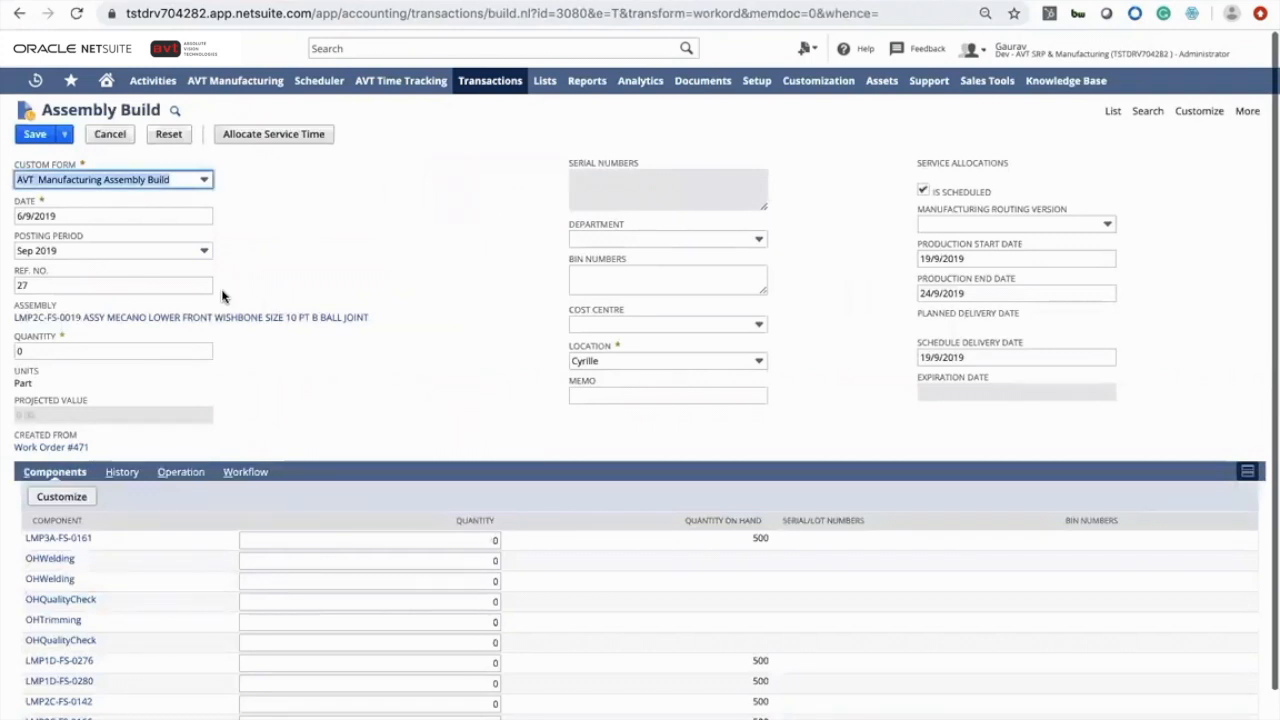
pyautogui.click(85, 354)
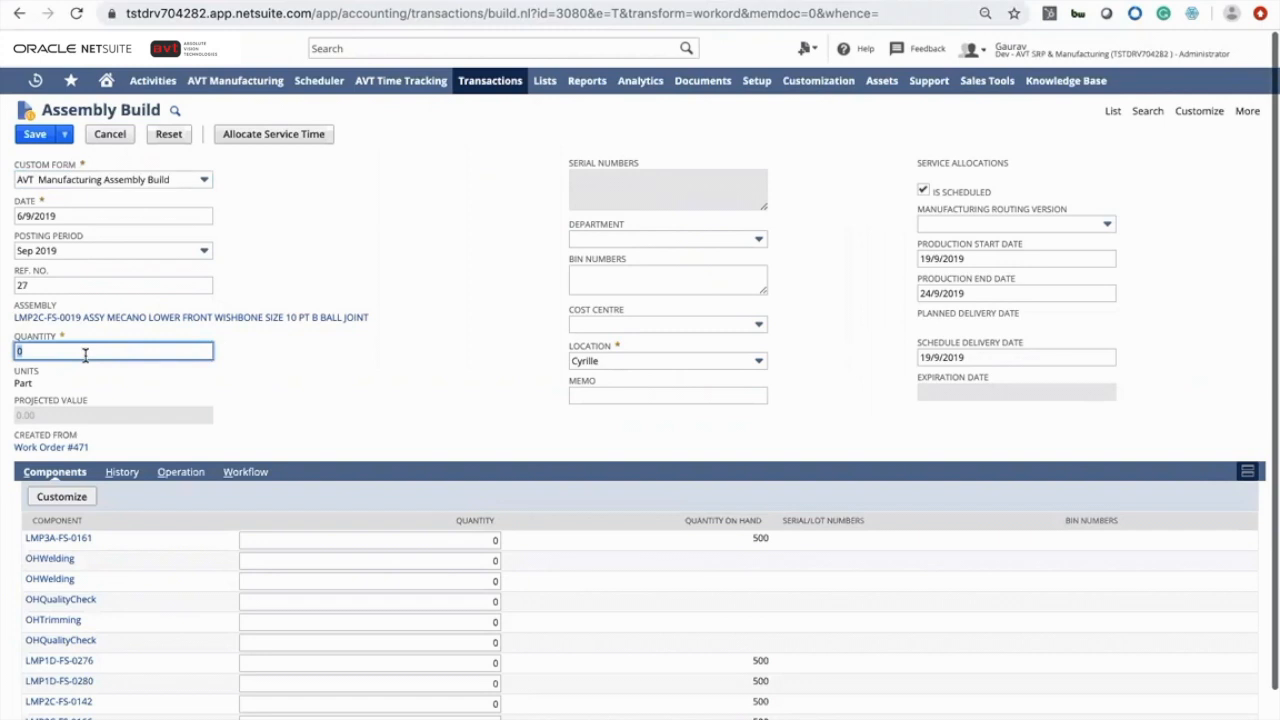
pyautogui.write('5')
pyautogui.press('Tab')
pyautogui.scroll(-2, 135, 508)
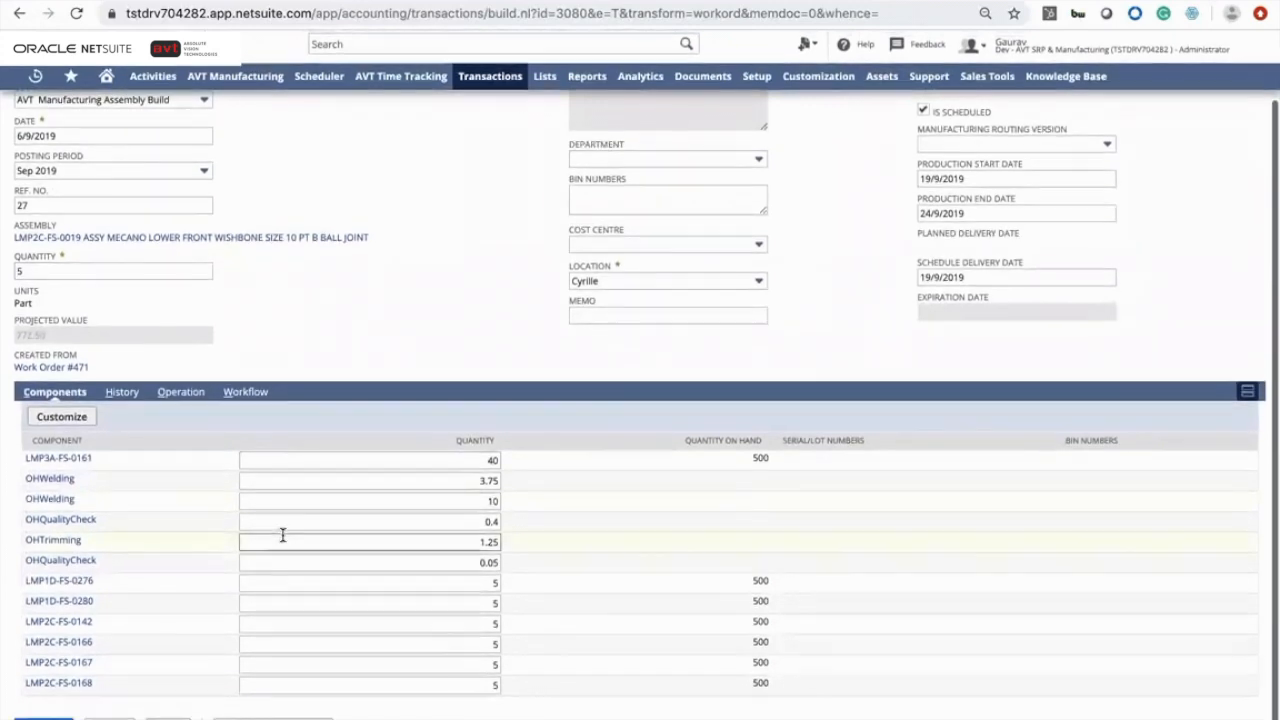
# Save the assembly build for Work Order #471 and reopen that work order from the recent records.
pyautogui.scroll(2, 283, 536)
pyautogui.click(35, 134)
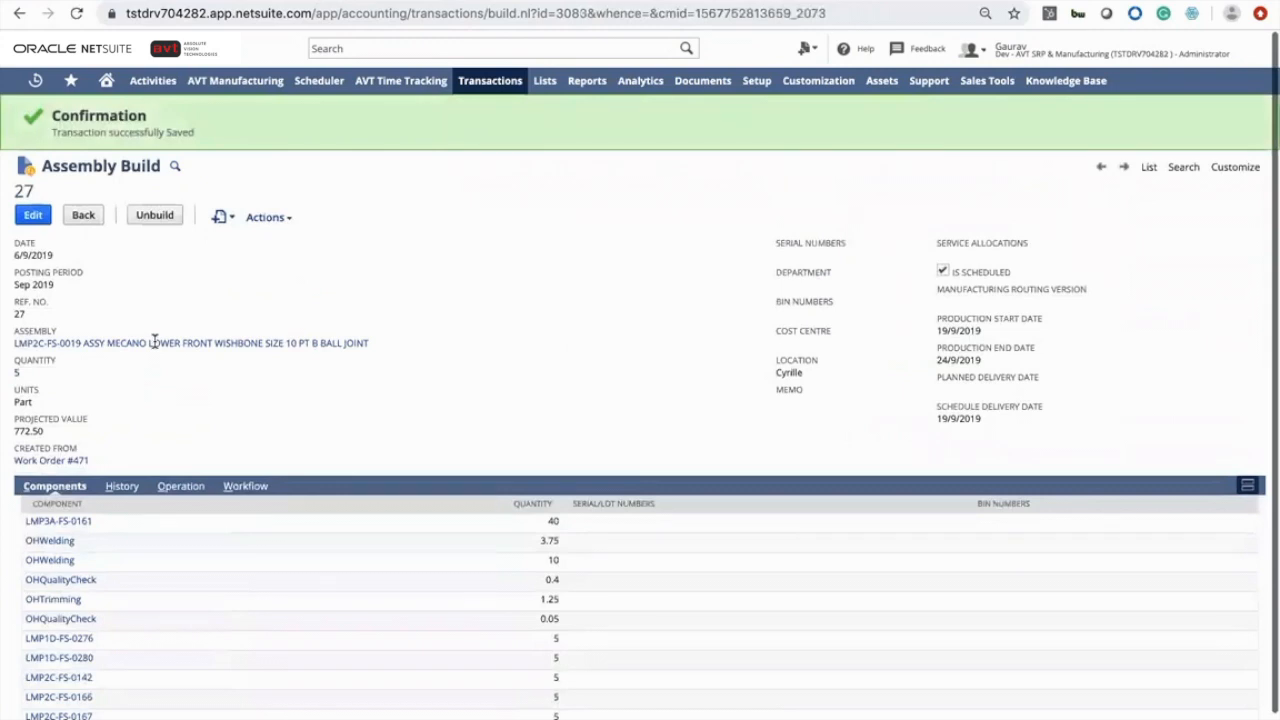
pyautogui.moveTo(36, 80)
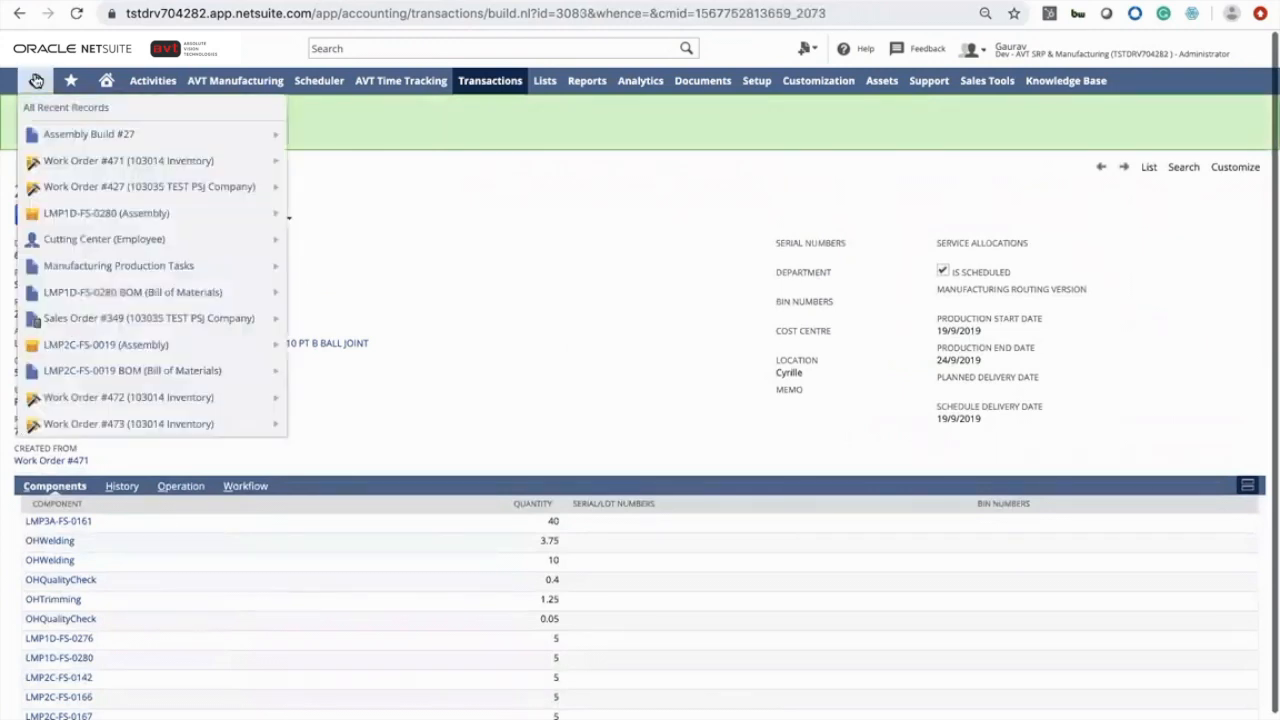
pyautogui.click(68, 161)
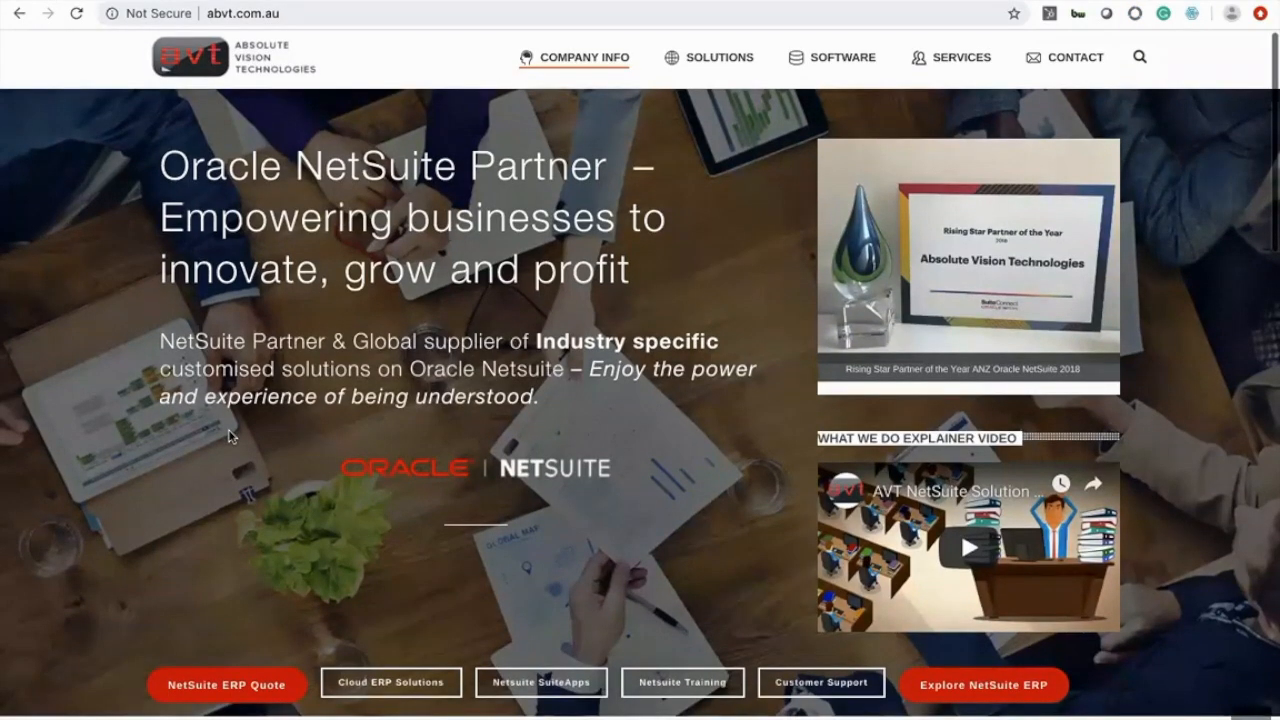
# Look through the Absolute Vision Technologies home page on abvt.com.au, including the new customers and partner awards sections.
pyautogui.scroll(-6, 229, 430)
pyautogui.scroll(-1, 229, 430)
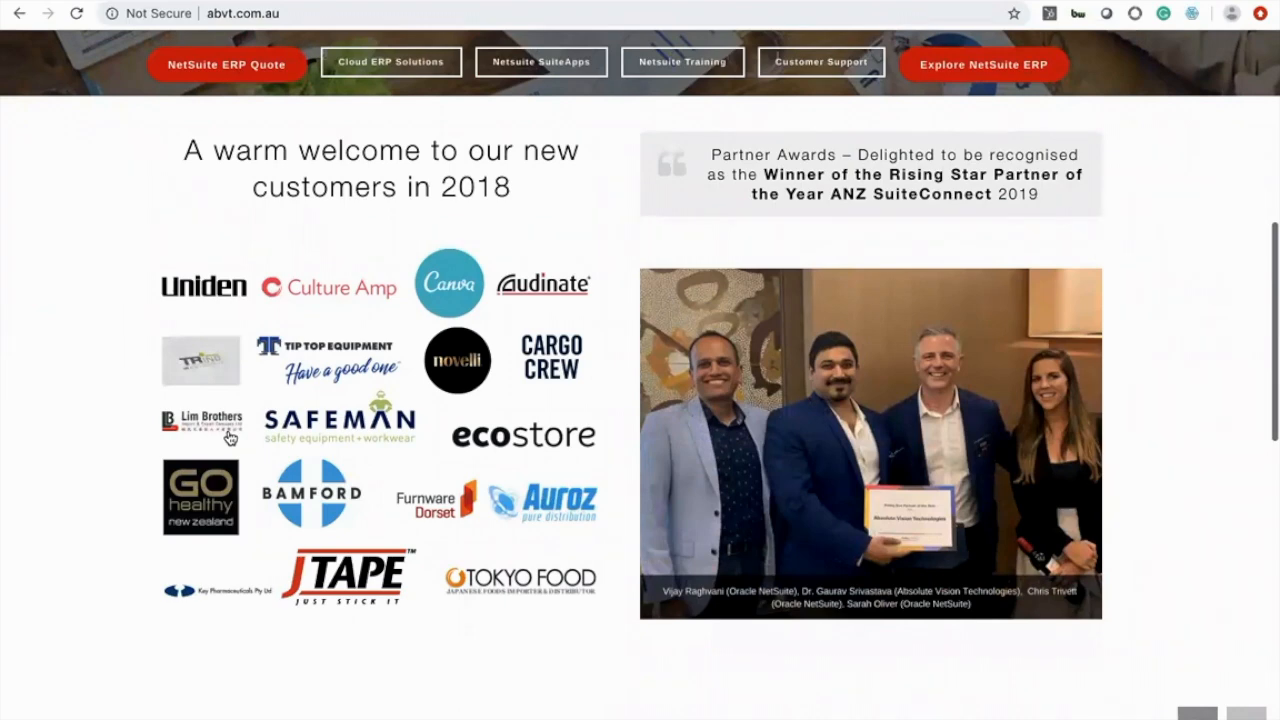
pyautogui.scroll(-3, 229, 437)
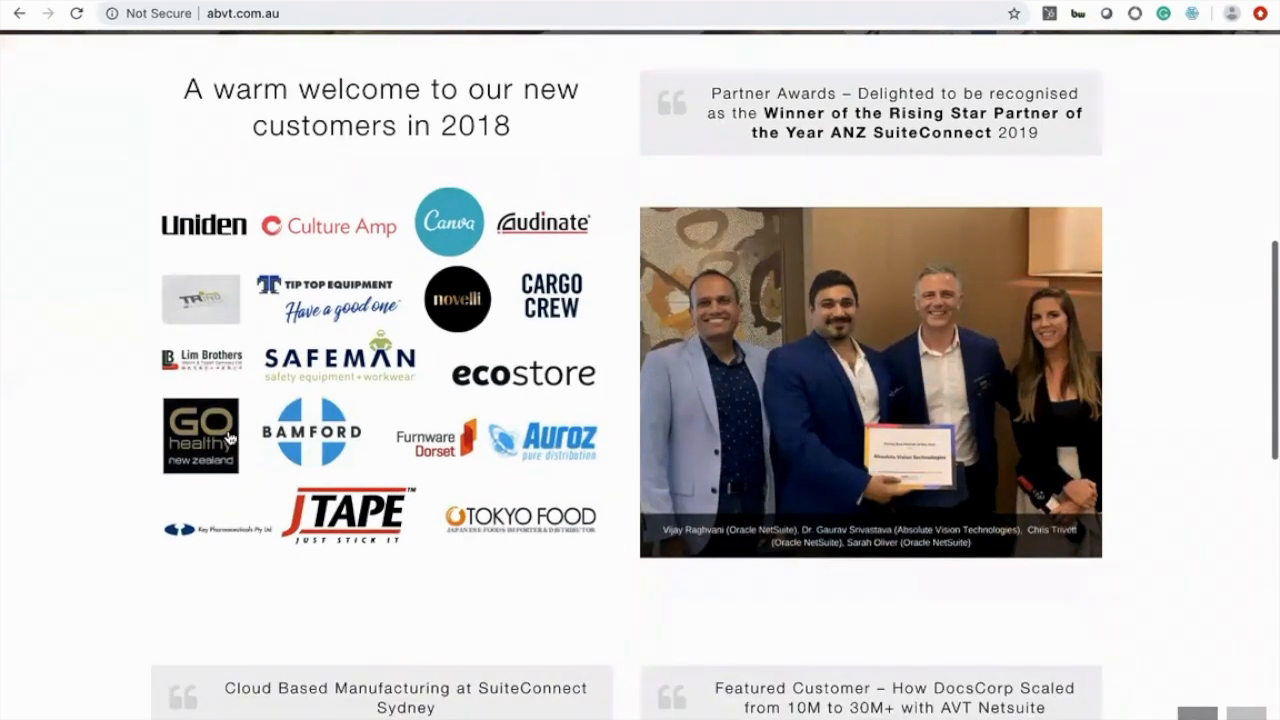
pyautogui.scroll(7, 229, 437)
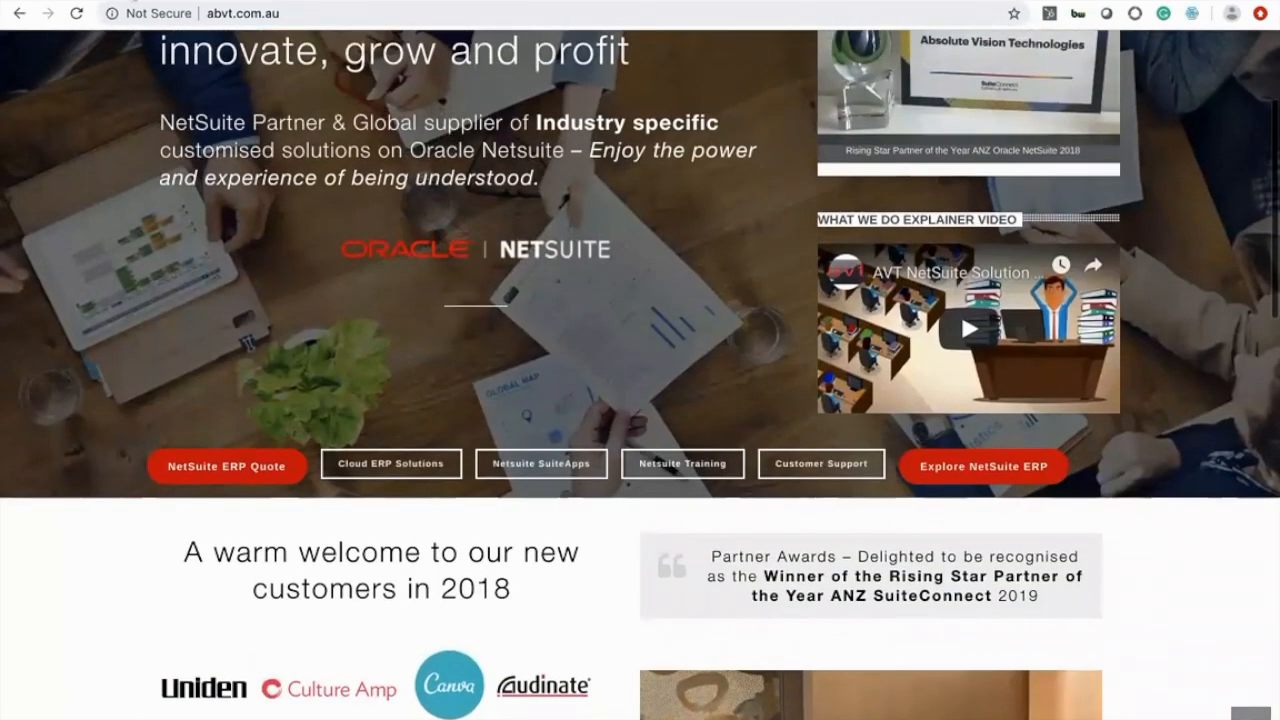
pyautogui.scroll(2, 640, 375)
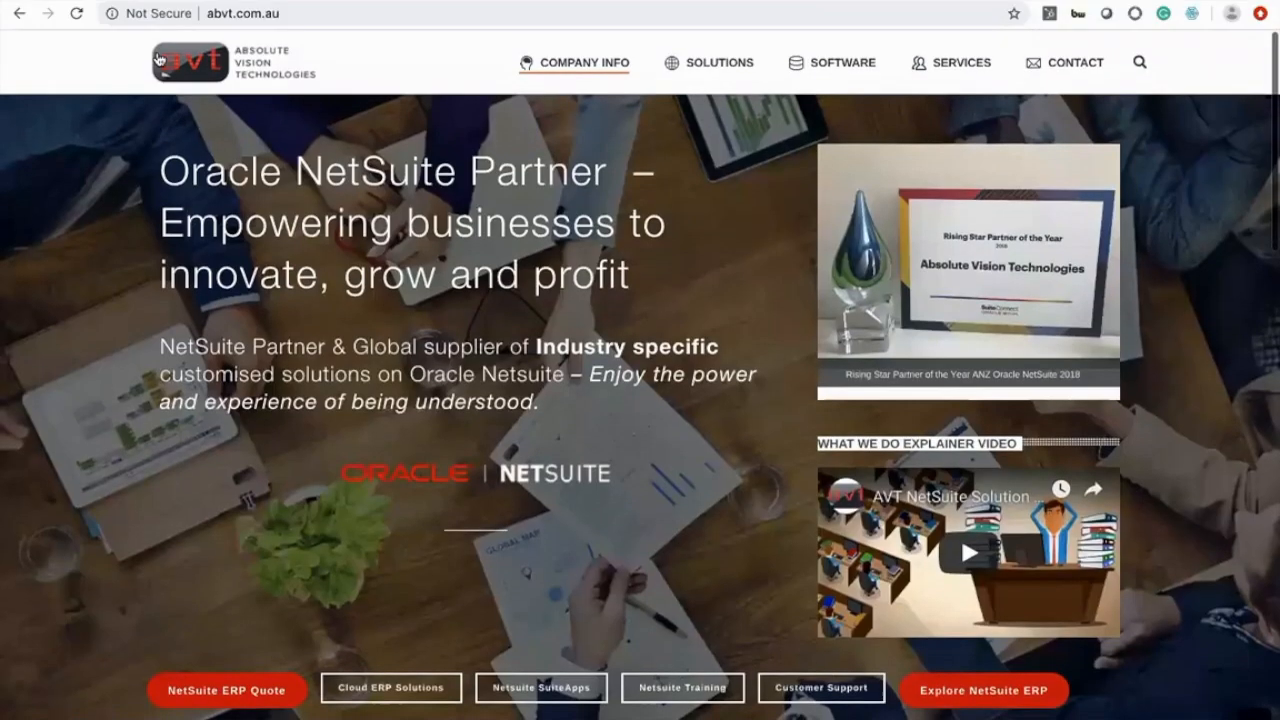